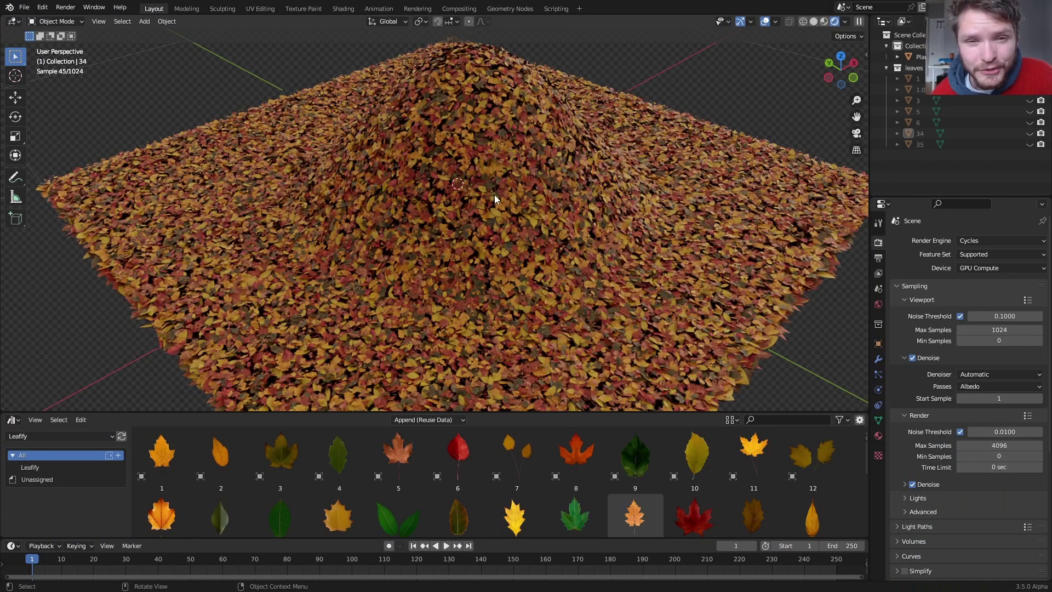
Examine the finished leaf-covered hill and look through the full set of Leafify leaf assets
middle_click_drag(494, 196, 520, 195)
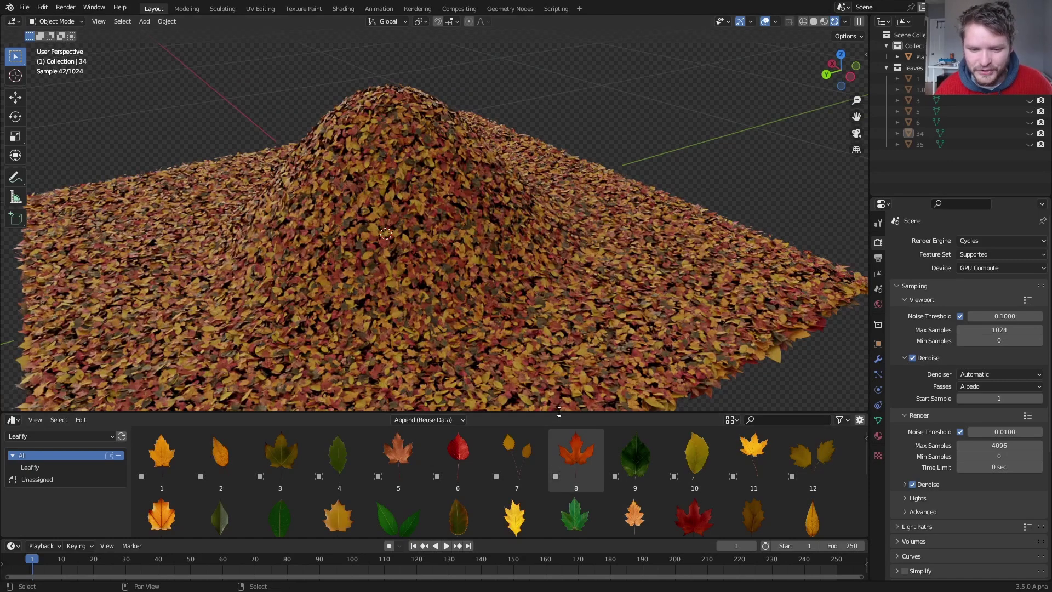
left_click_drag(559, 412, 559, 244)
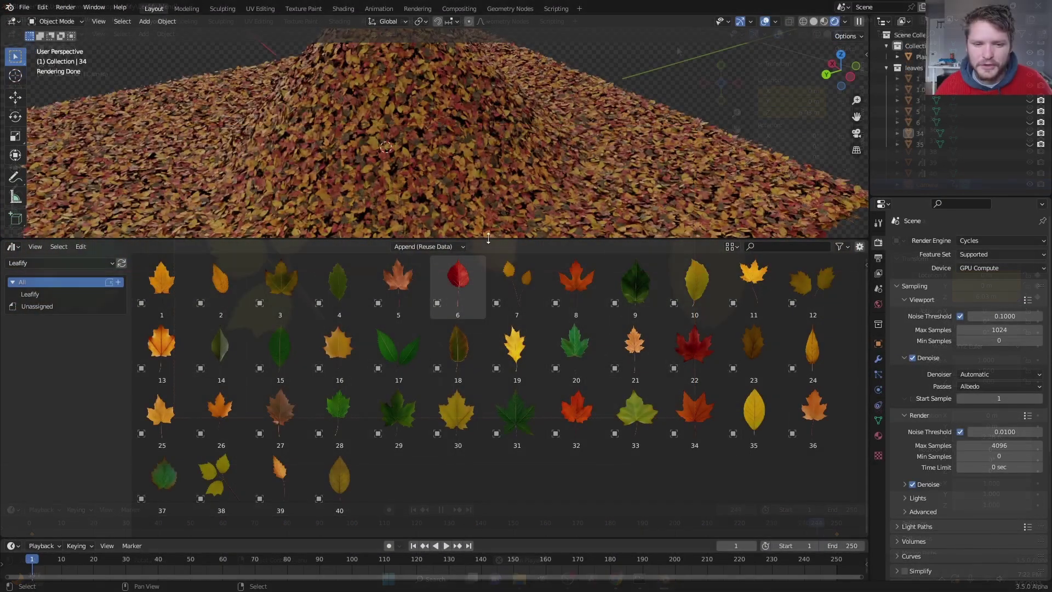
left_click_drag(488, 238, 485, 401)
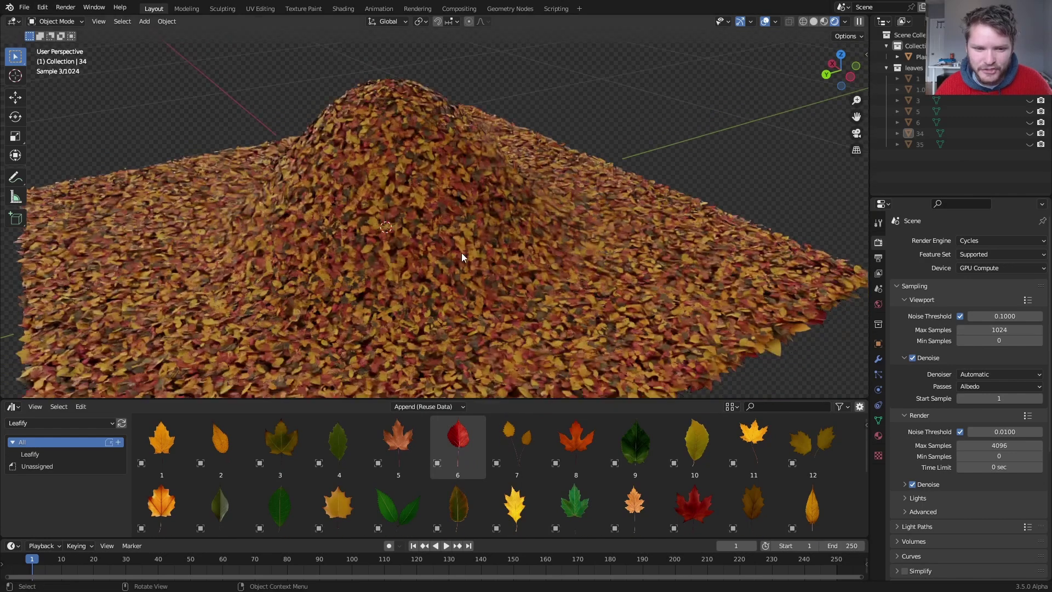
middle_click_drag(462, 253, 402, 259)
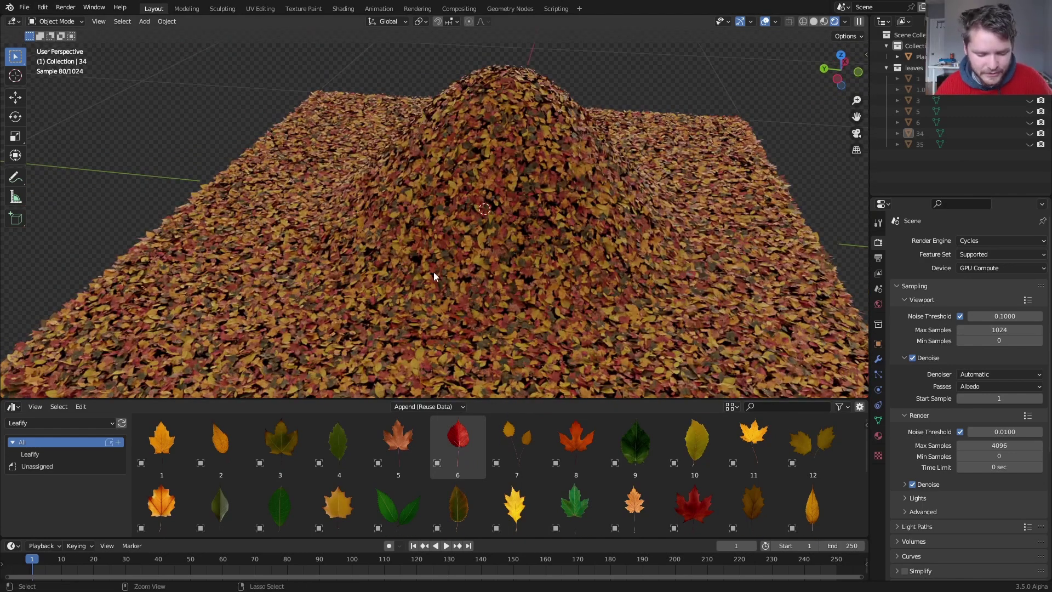
Start a new General file without saving the current one and delete all the default objects
key("ctrl+n")
left_click(460, 261)
left_click(549, 315)
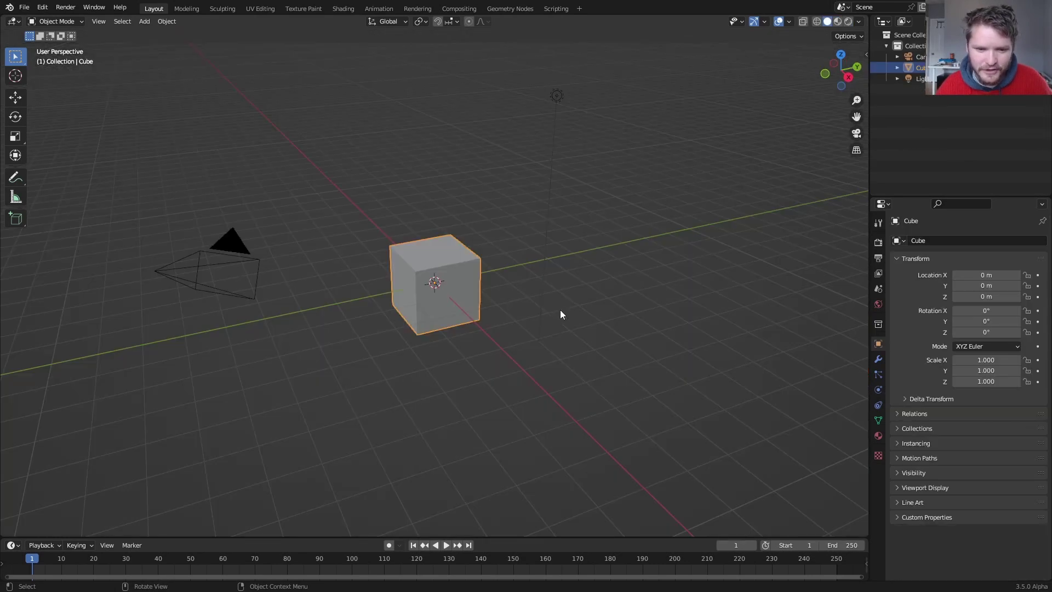
key("a")
key("x")
left_click(449, 201)
Add a plane mesh and subdivide its whole surface repeatedly into a dense 64 by 64 grid
key("shift+a")
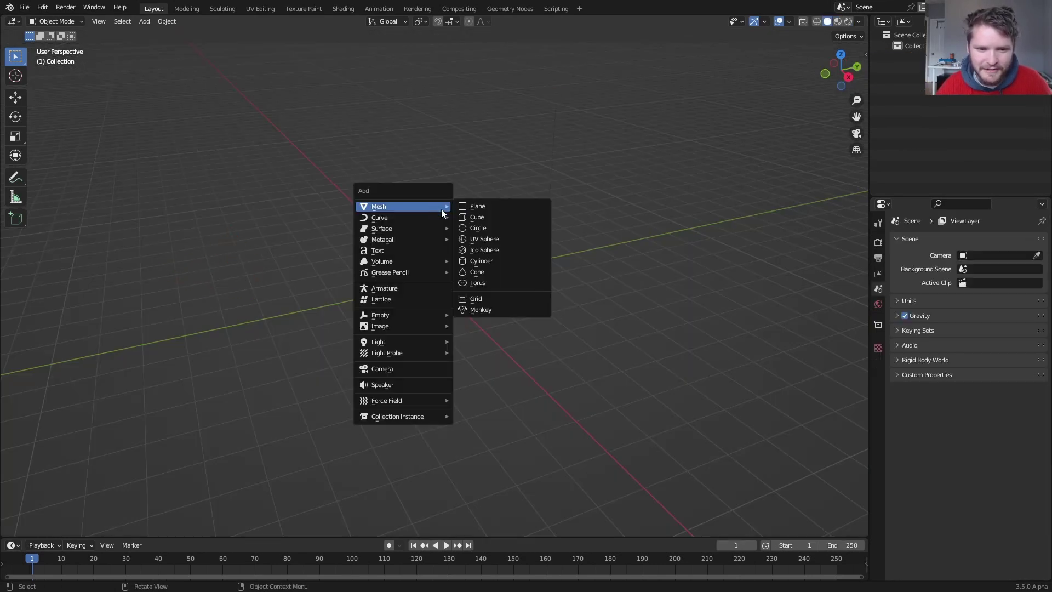
left_click(472, 207)
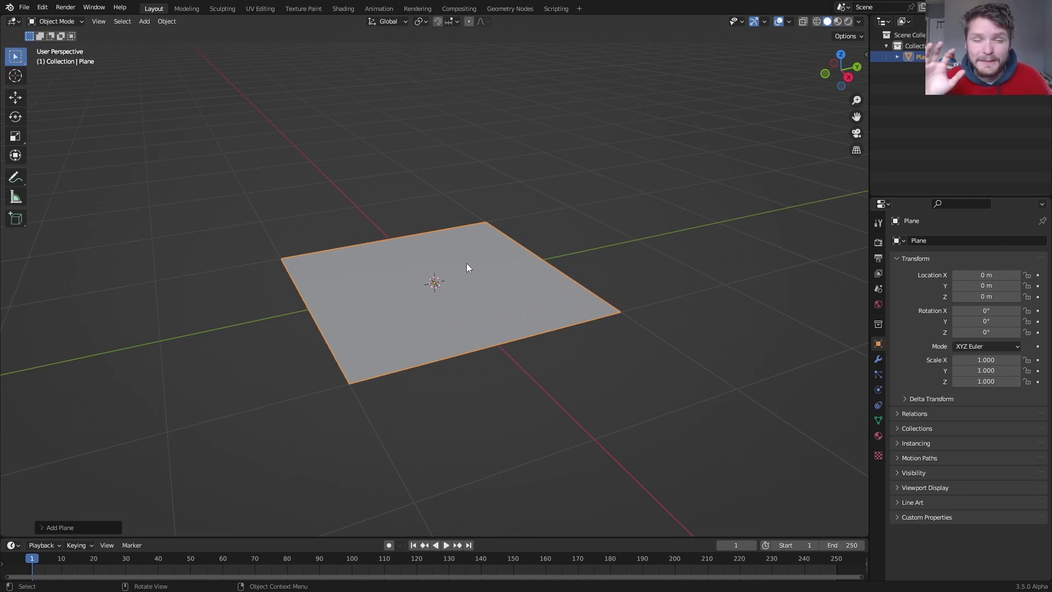
key("Tab")
right_click(468, 264)
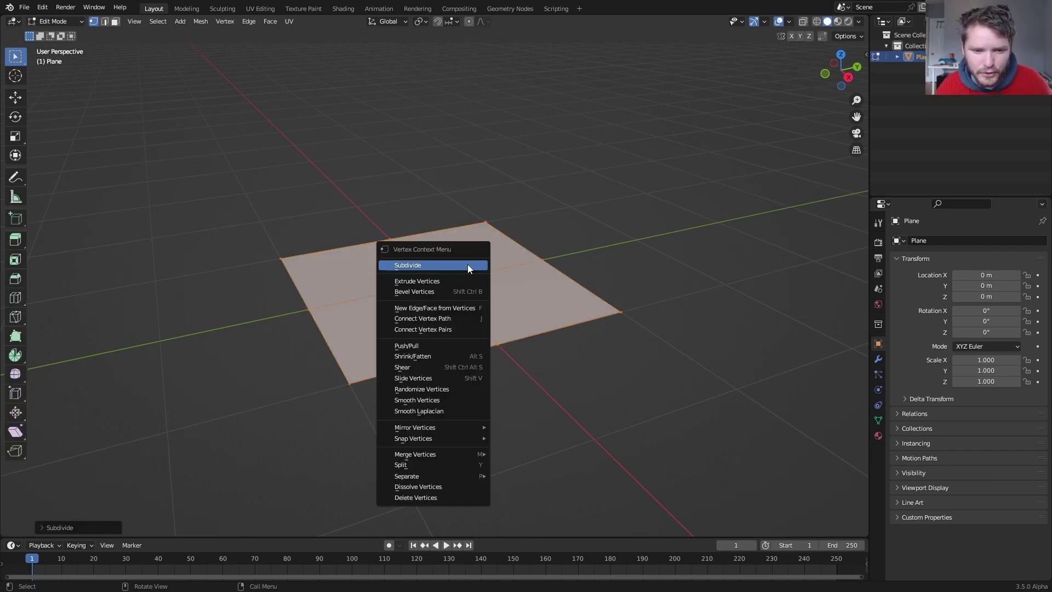
left_click(468, 265)
right_click(468, 265)
left_click(468, 264)
right_click(468, 264)
left_click(468, 264)
right_click(468, 264)
left_click(468, 264)
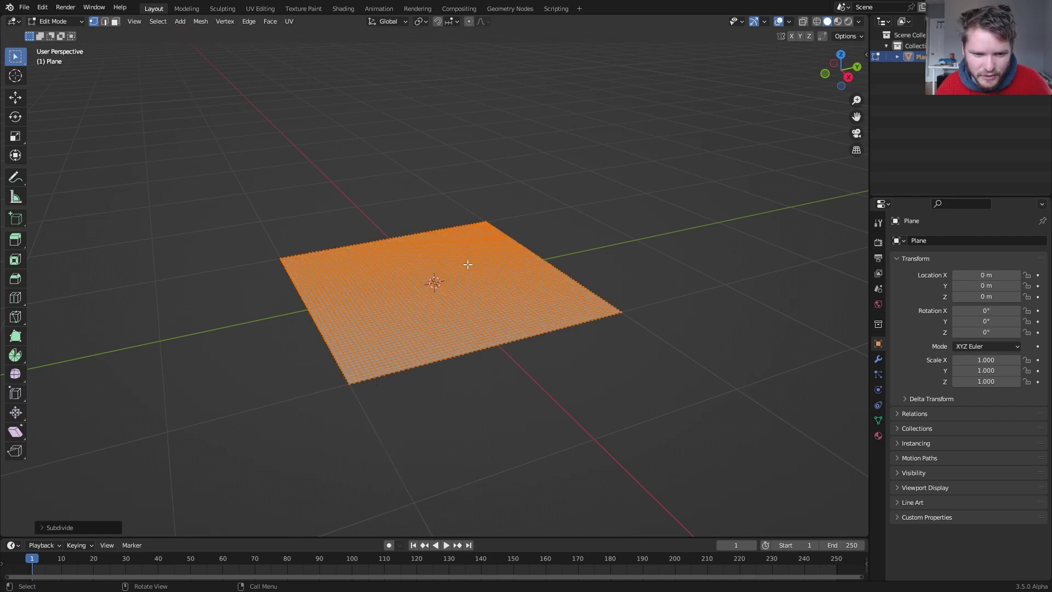
Raise a face near the plane's centre about 0.57 m along Z, using smooth proportional editing with a radius of about 0.68 m
scroll(469, 274, "up", 3)
key("3")
key("alt+a")
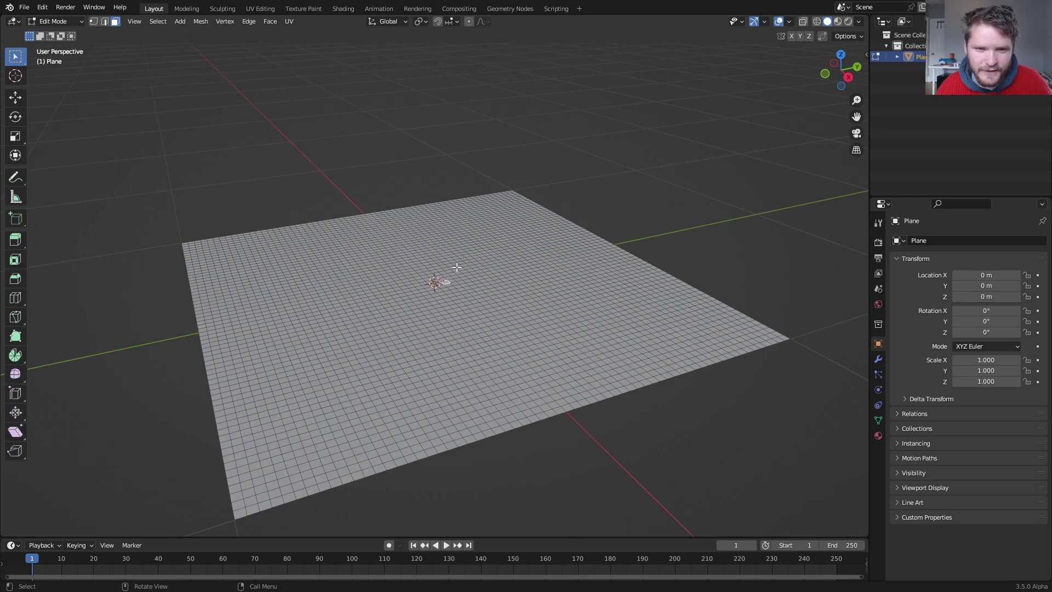
left_click(468, 22)
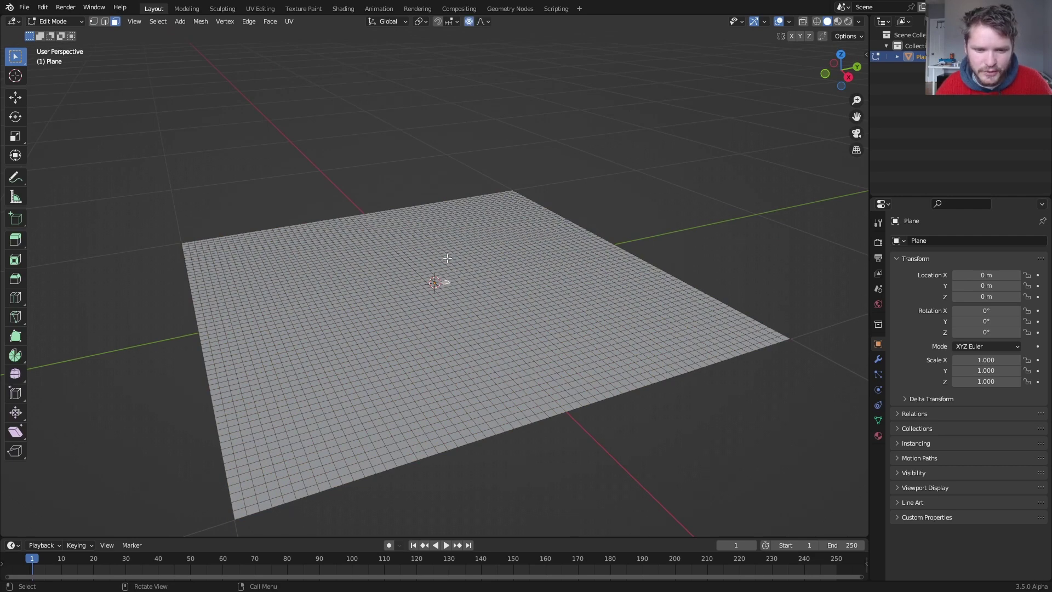
key("g")
key("z")
scroll(460, 137, "up", 4)
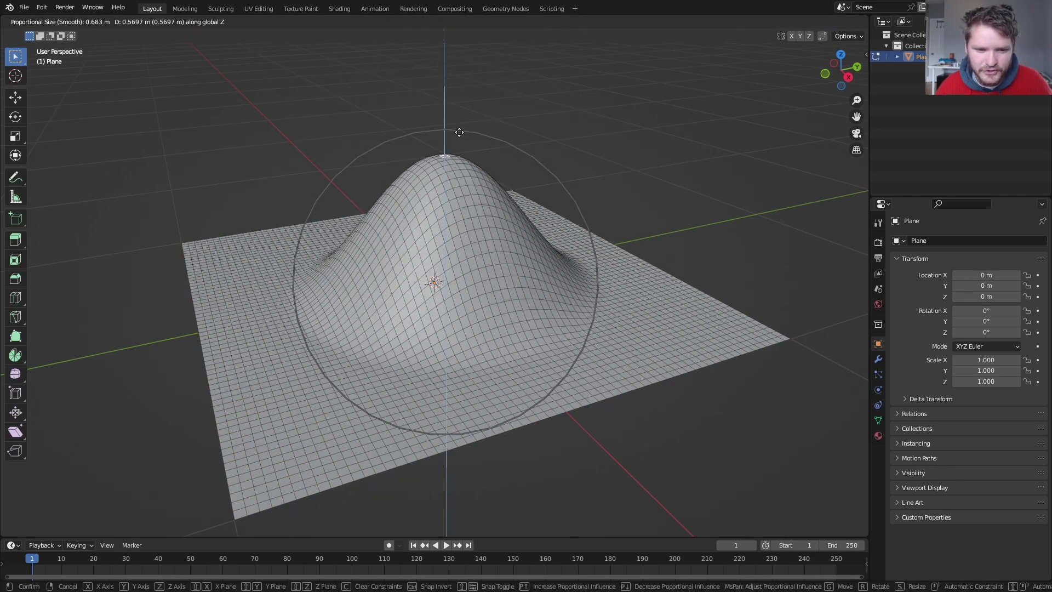
left_click(459, 133)
Return the hill mesh to Object Mode and apply Shade Smooth to it
key("Tab")
mouse_move(447, 194)
middle_mouse_down()
mouse_move(508, 199)
mouse_move(454, 202)
middle_mouse_up()
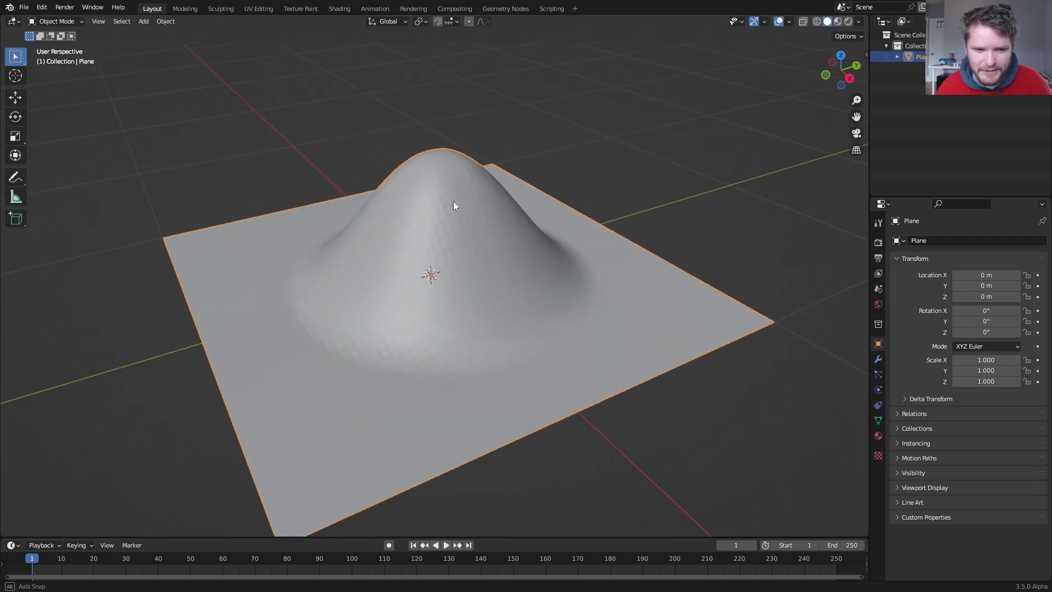
right_click(452, 201)
left_click(456, 203)
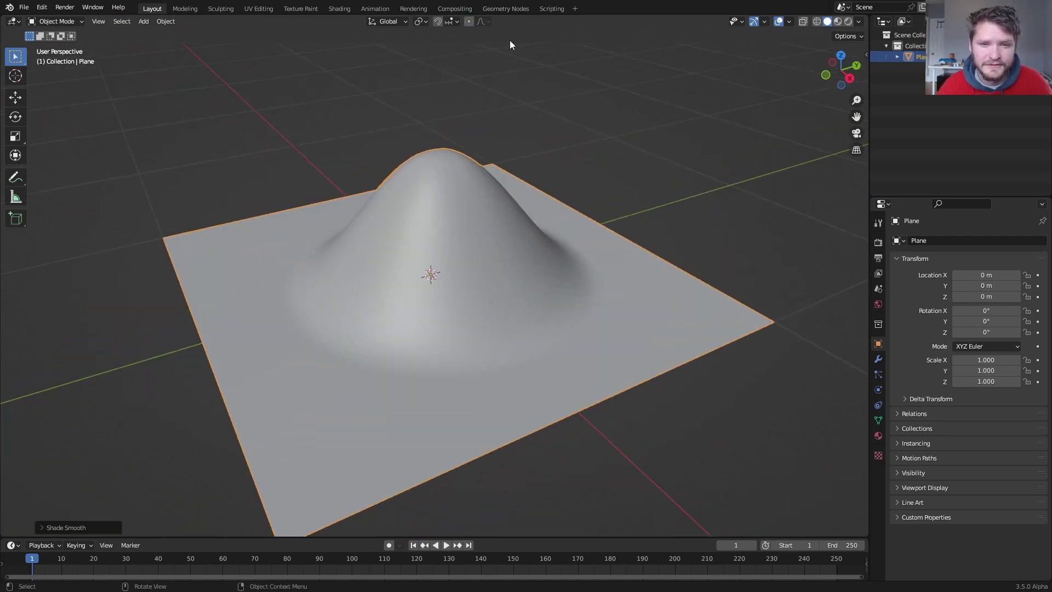
Switch to the Geometry Nodes workspace and create a new node tree for the hill plane
left_click(505, 9)
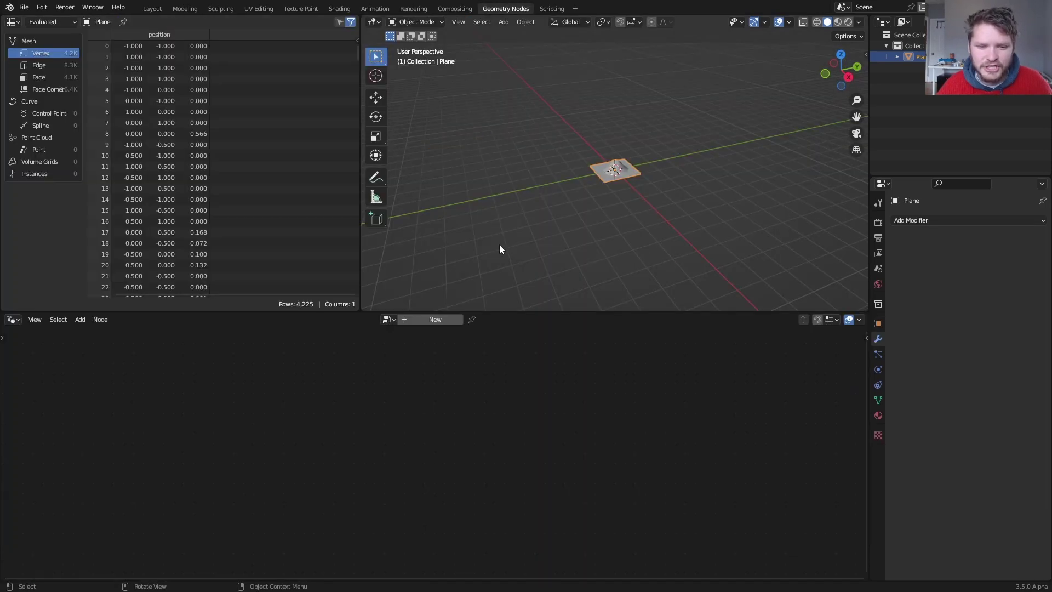
left_click(444, 318)
scroll(646, 193, "up", 8)
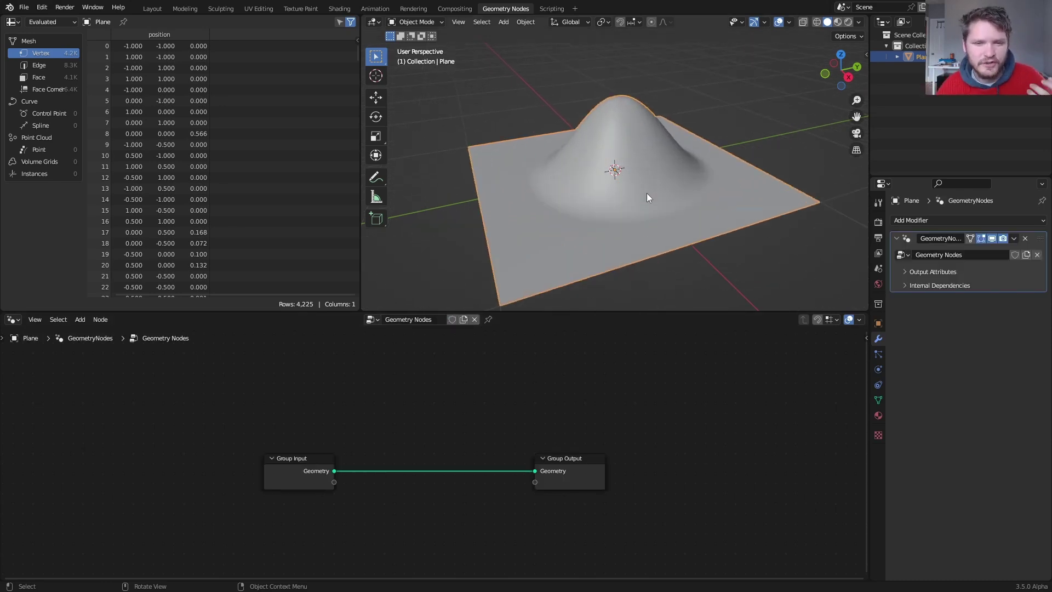
Make room in the node tree and insert a Distribute Points on Faces node between Group Input and Group Output
left_click_drag(308, 460, 241, 441)
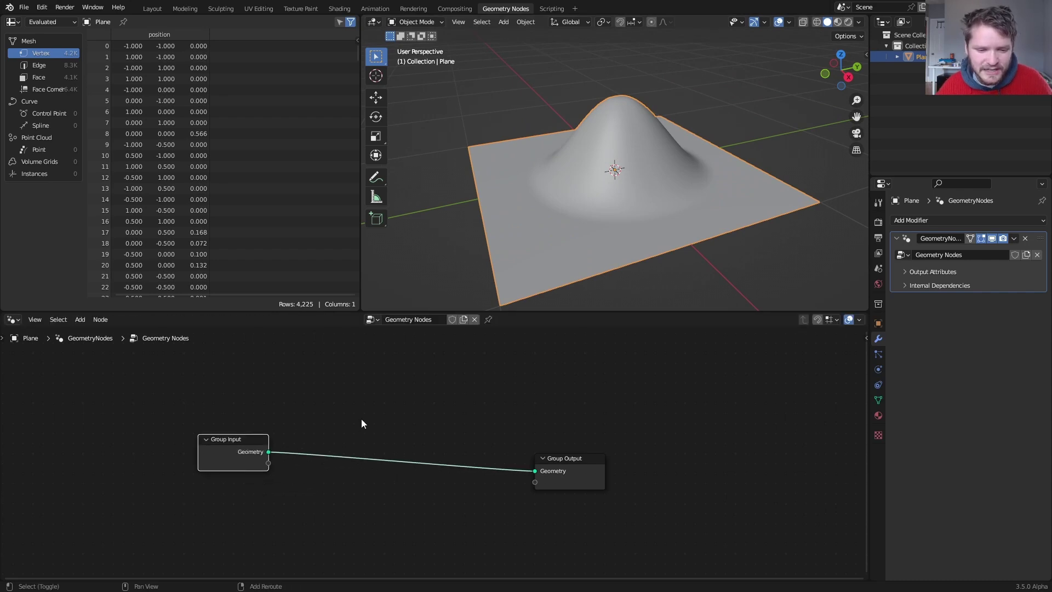
key("shift+a")
left_click(338, 307)
type("distr")
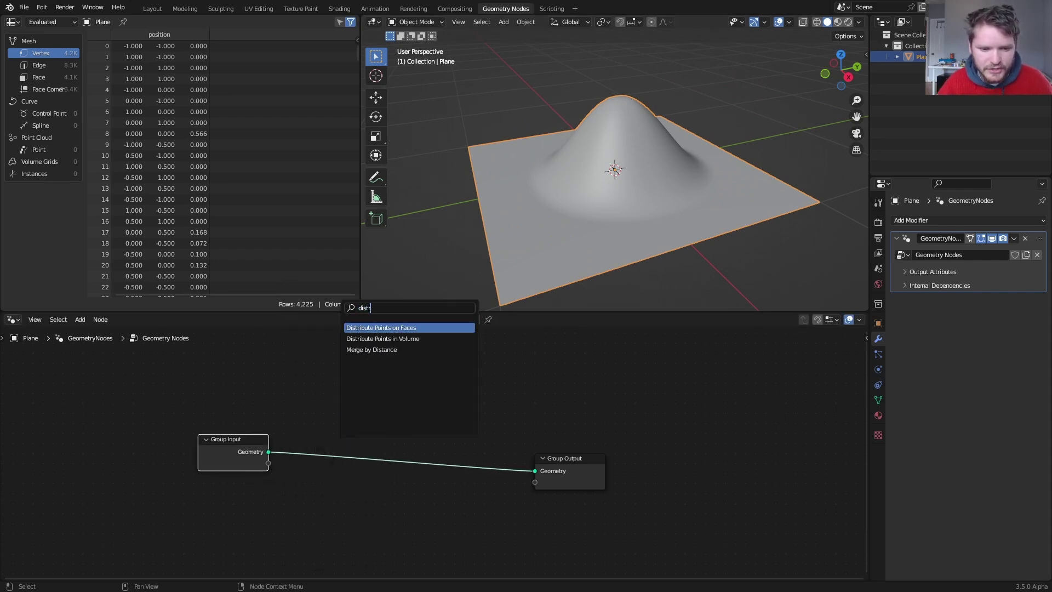
key("Return")
left_click(386, 505)
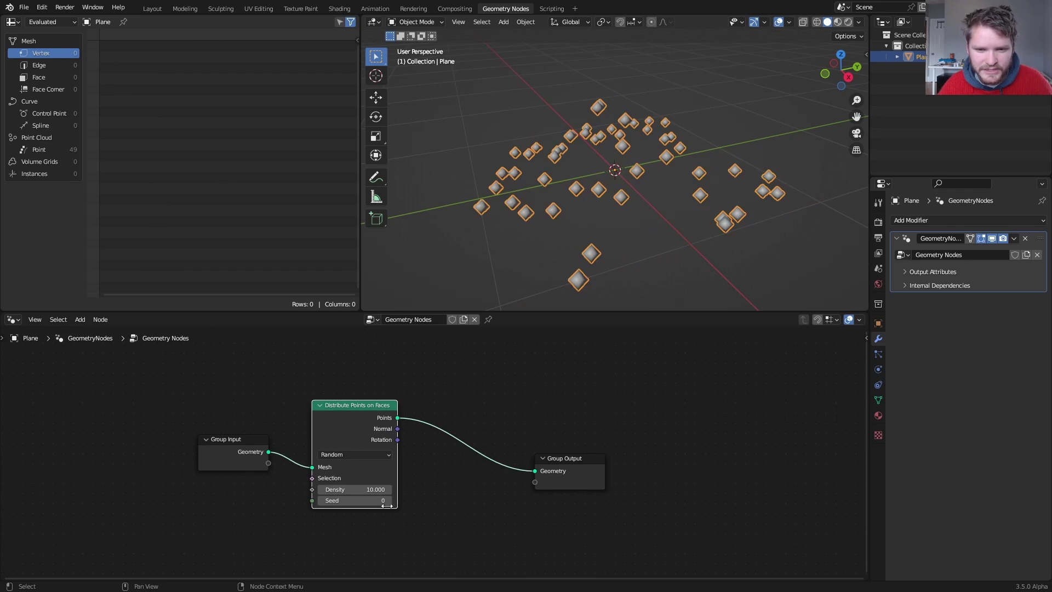
Set the density of the Distribute Points on Faces node to 2000
left_click_drag(354, 491, 490, 491)
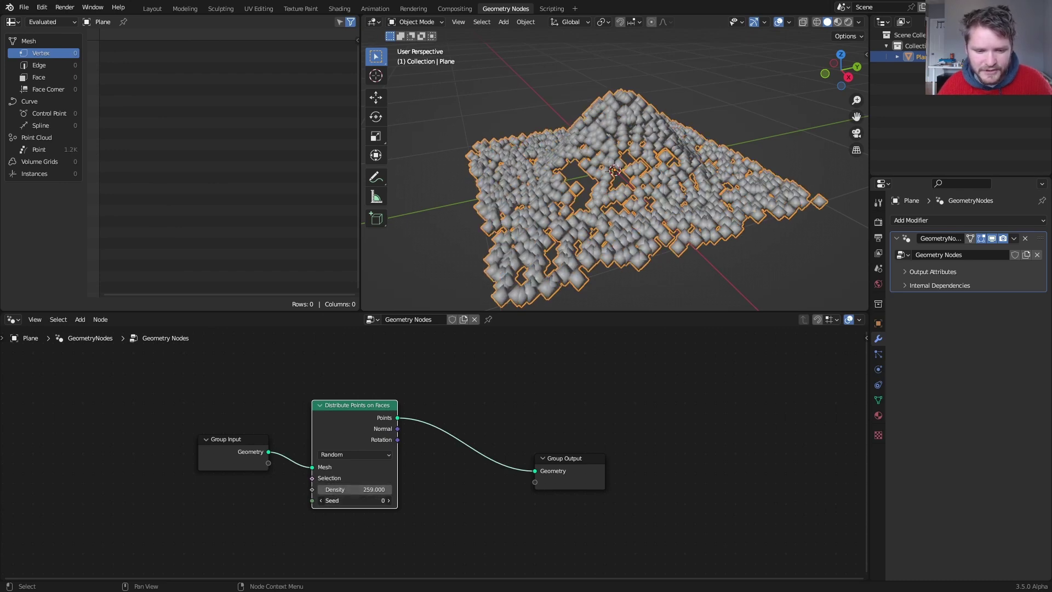
left_click(335, 490)
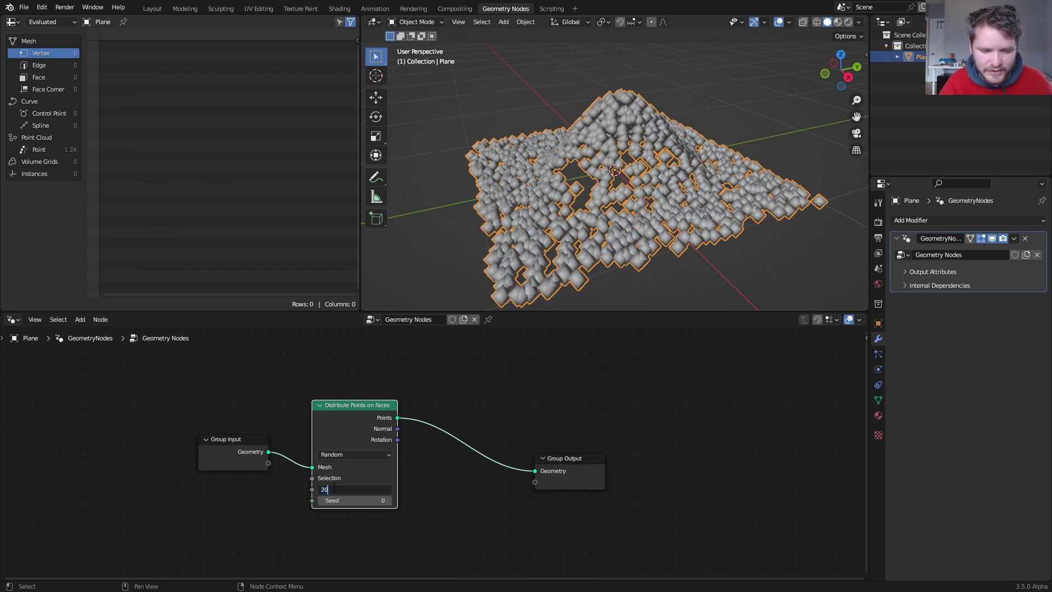
key("Return")
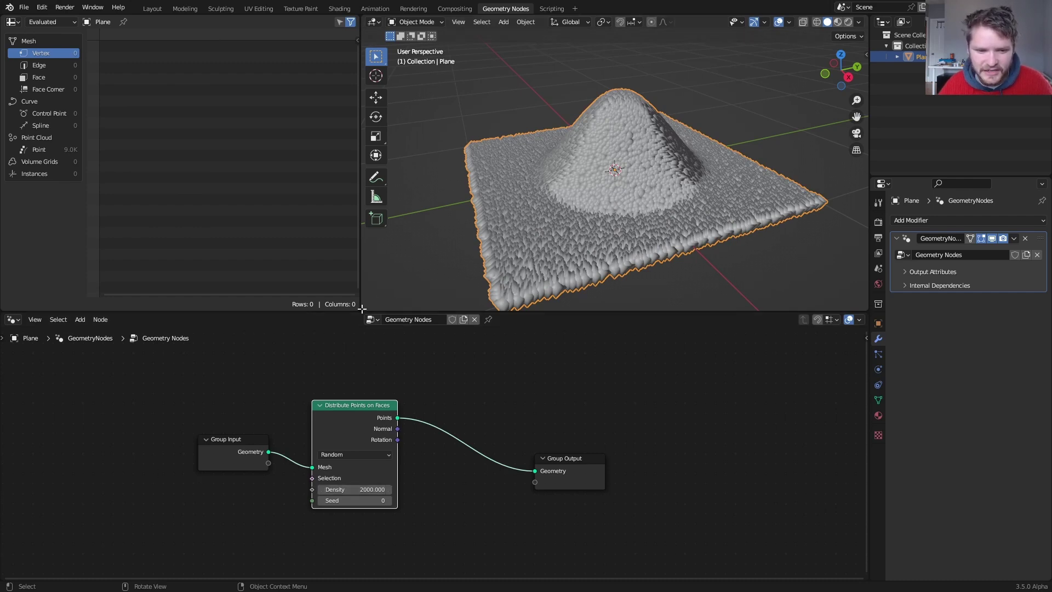
Split the 3D viewport area, turn the new area into an Asset Browser and load the Leafify library
left_click_drag(367, 308, 371, 228)
left_click(374, 236)
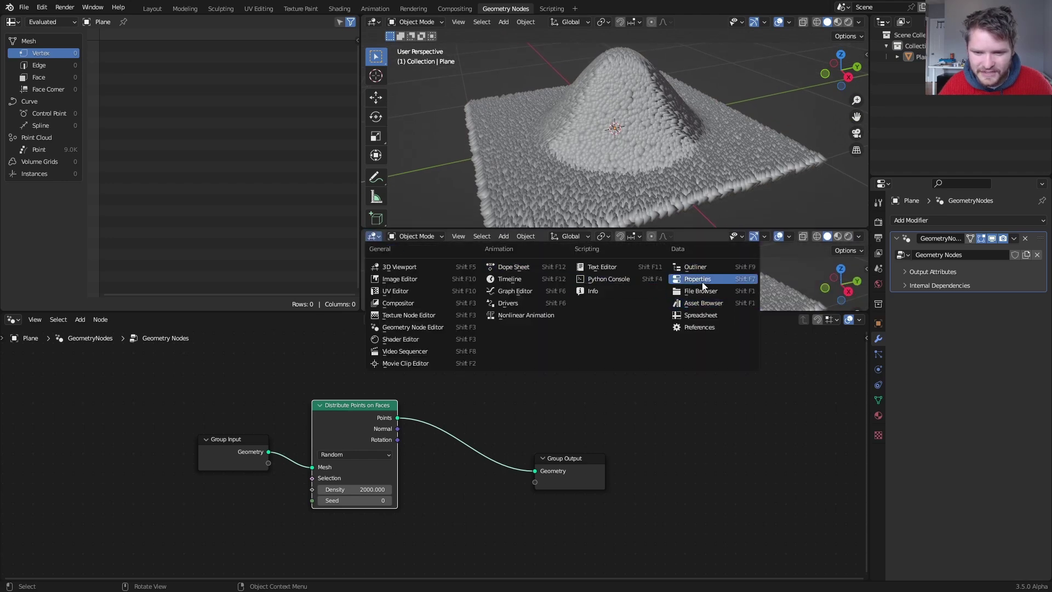
left_click(703, 303)
left_click(421, 252)
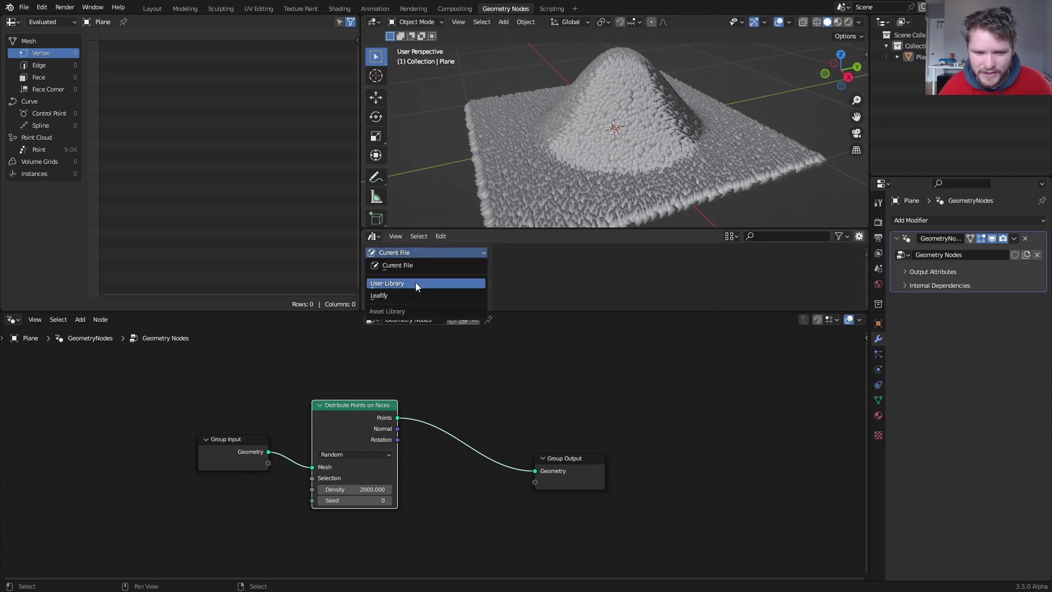
left_click(407, 296)
Place leaf assets 5 and 6 side by side on the ground beside the hill
scroll(549, 191, "down", 2)
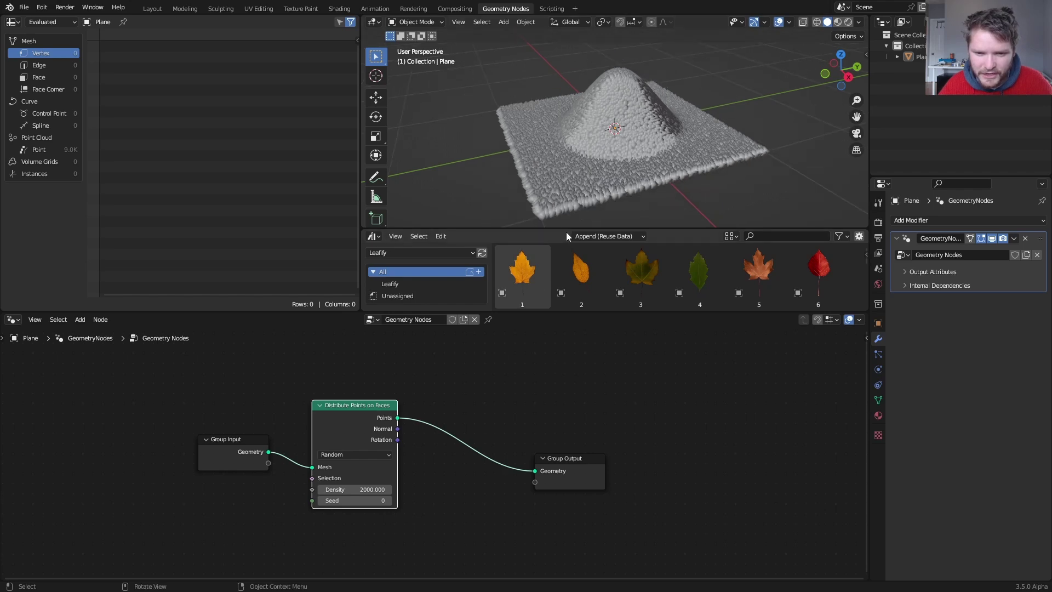
scroll(571, 207, "down", 2)
scroll(571, 206, "down", 1)
middle_click_drag(528, 192, 580, 172, "shift")
left_click_drag(755, 267, 514, 185)
left_click_drag(818, 268, 615, 190)
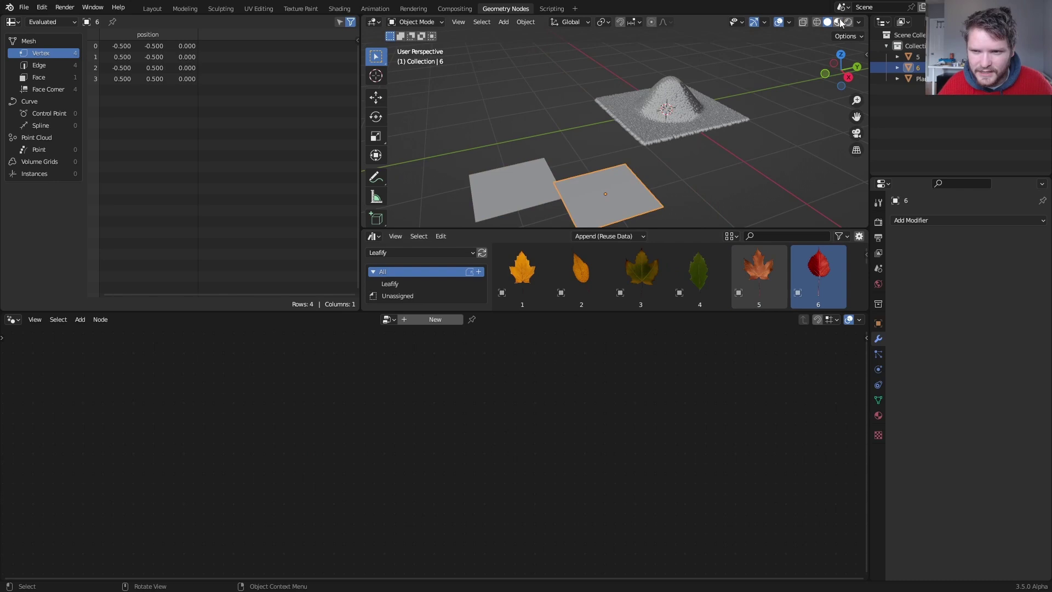
Show the viewport in Material Preview and place leaf assets 11, 8 and 7 near the other leaves
key("z")
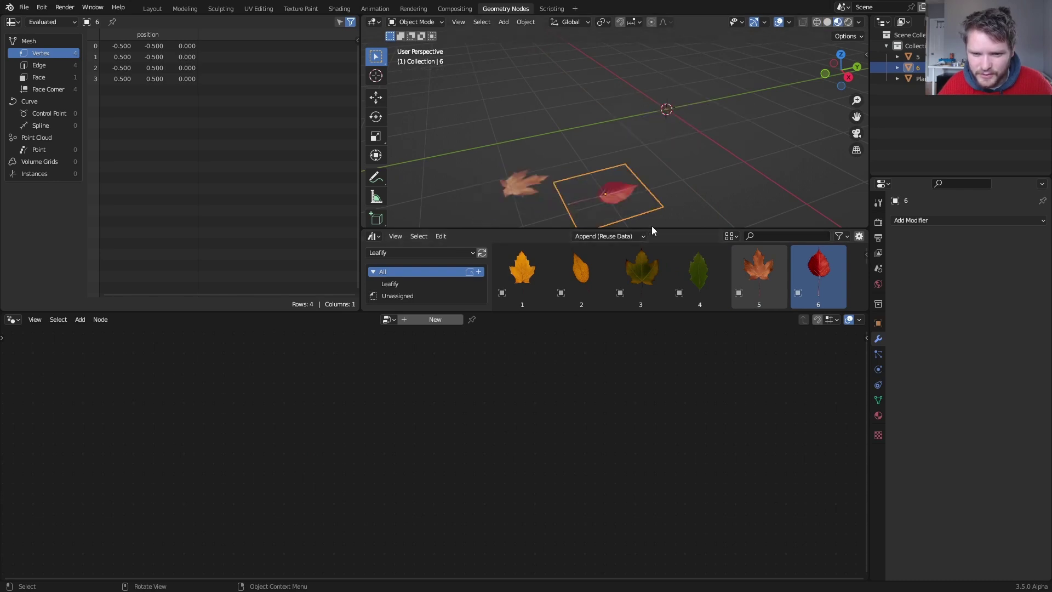
left_click_drag(655, 228, 660, 219)
scroll(664, 258, "down", 2)
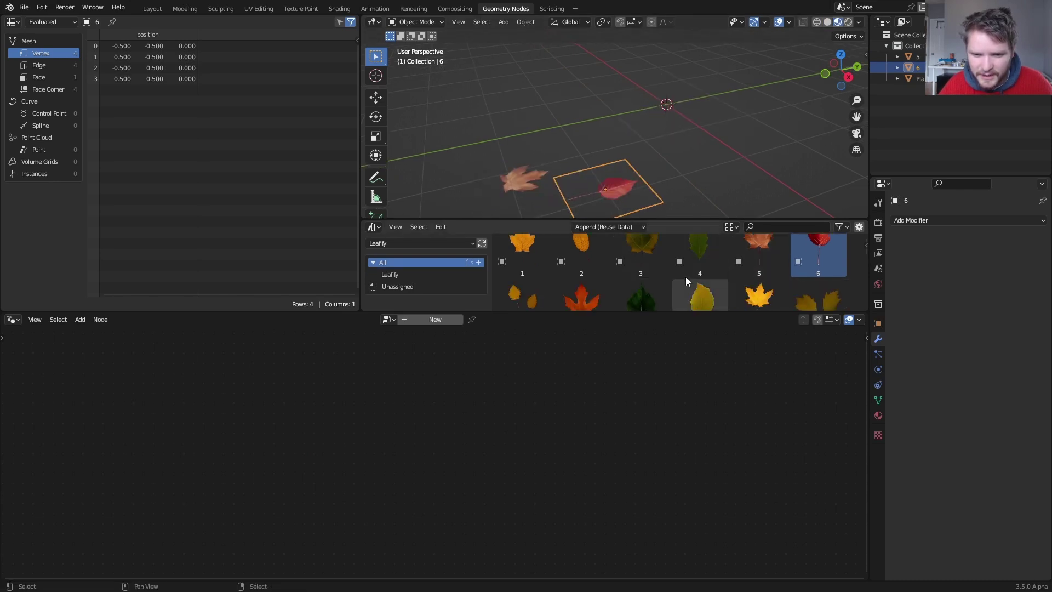
scroll(687, 277, "down", 3)
left_click_drag(749, 272, 557, 161)
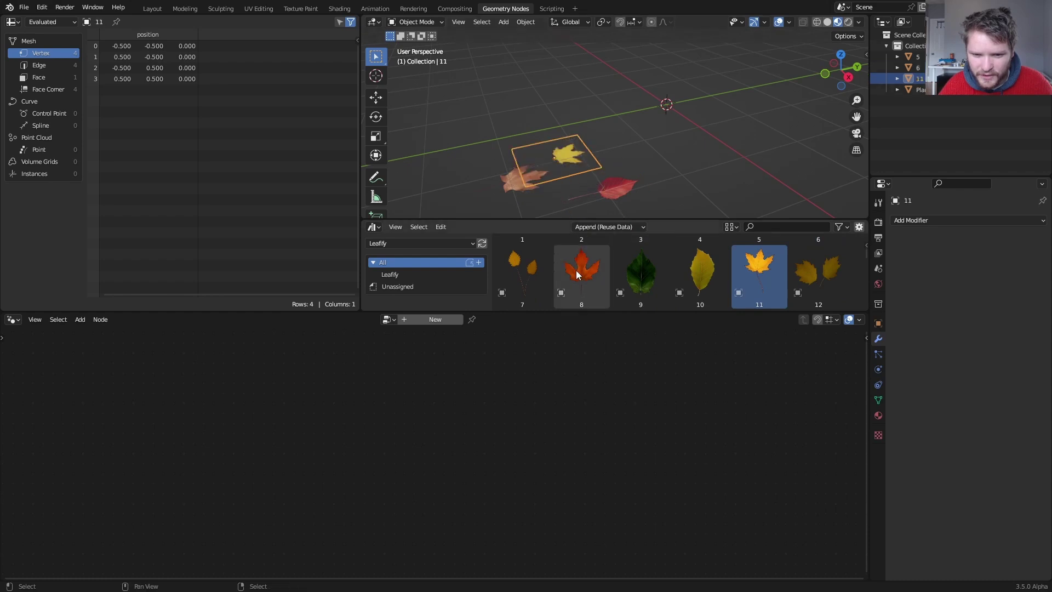
left_click_drag(577, 270, 490, 198)
left_click_drag(523, 245, 501, 146)
Select all five leaf objects, move them to a new collection named "leaves" and hide them
scroll(560, 179, "down", 1)
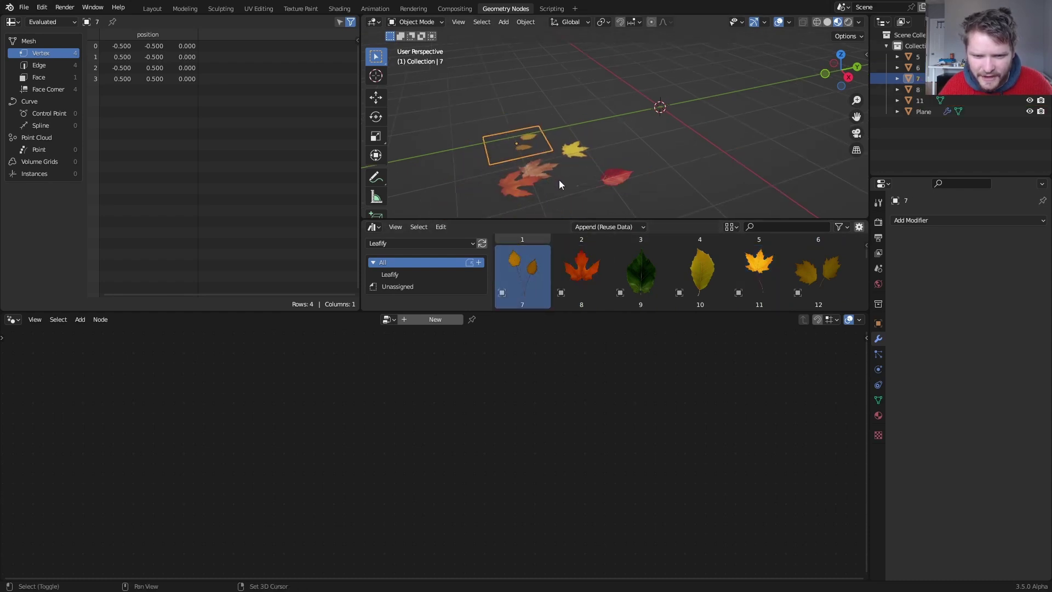
middle_click_drag(559, 180, 558, 170, "shift")
left_click_drag(491, 203, 614, 132)
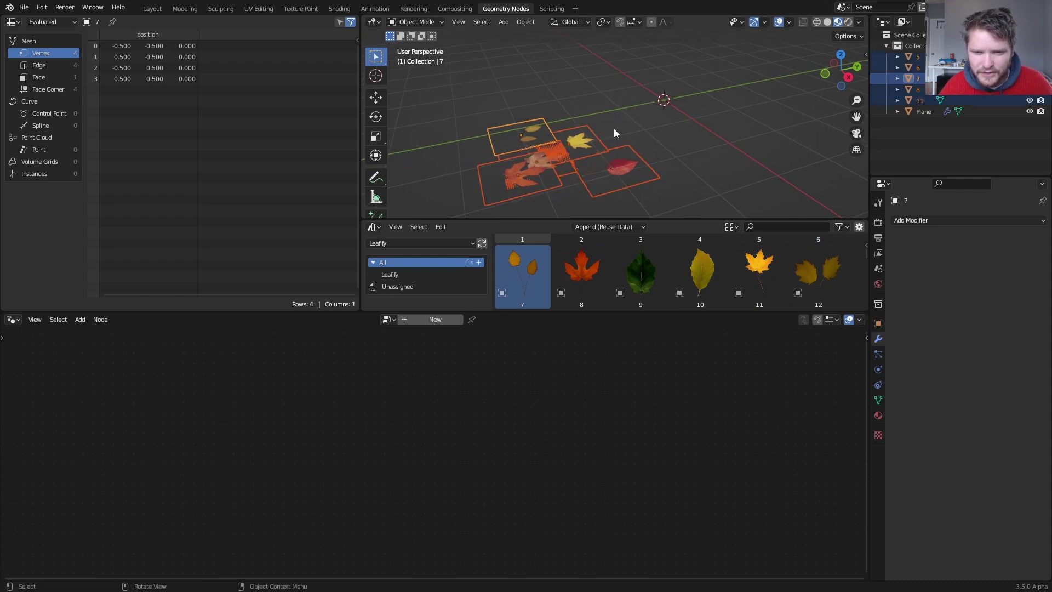
key("m")
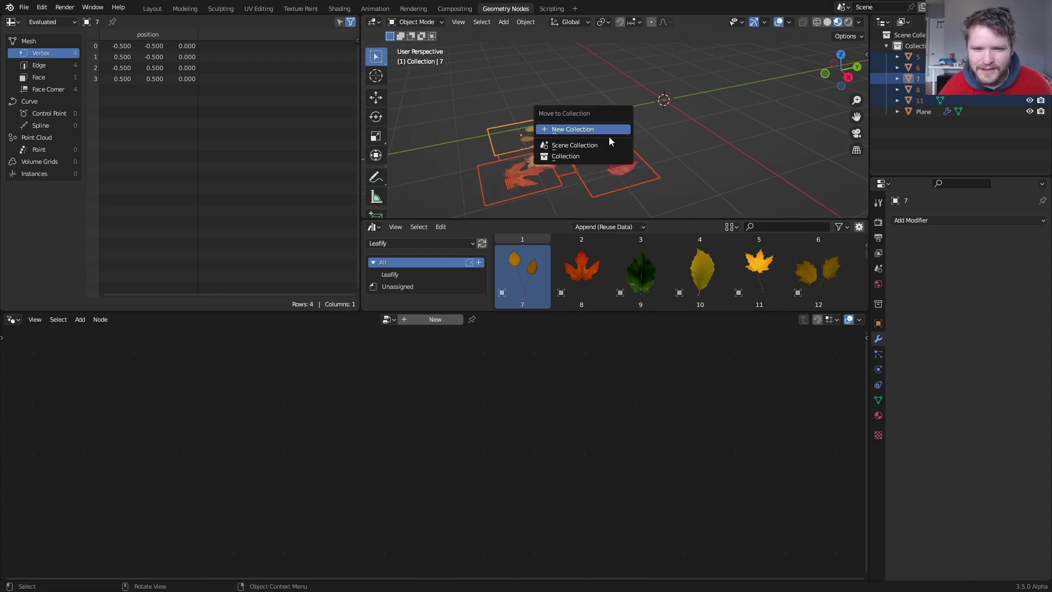
left_click(610, 134)
key("BackSpace")
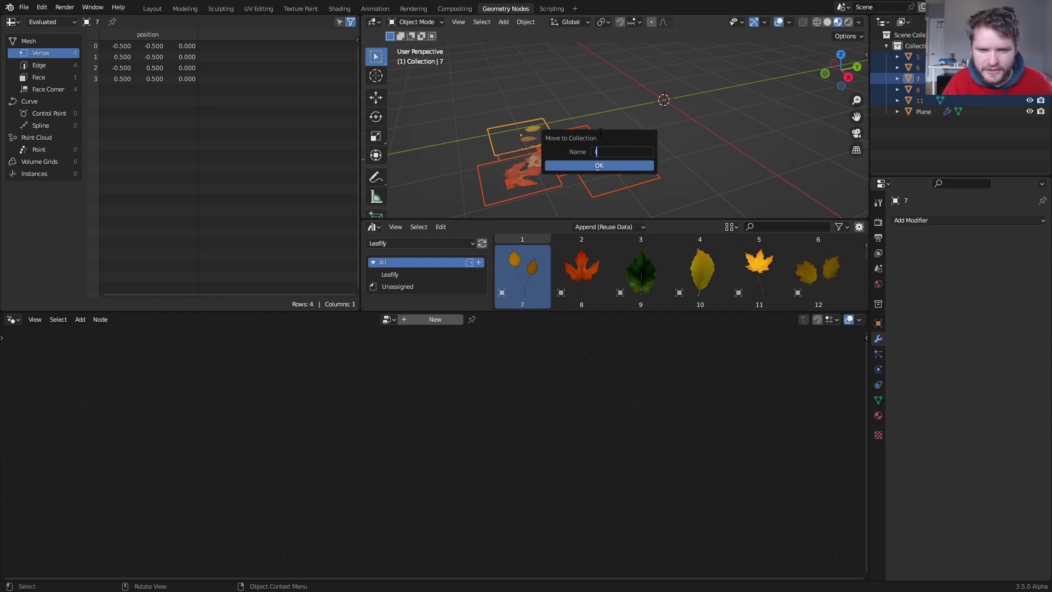
key("Return")
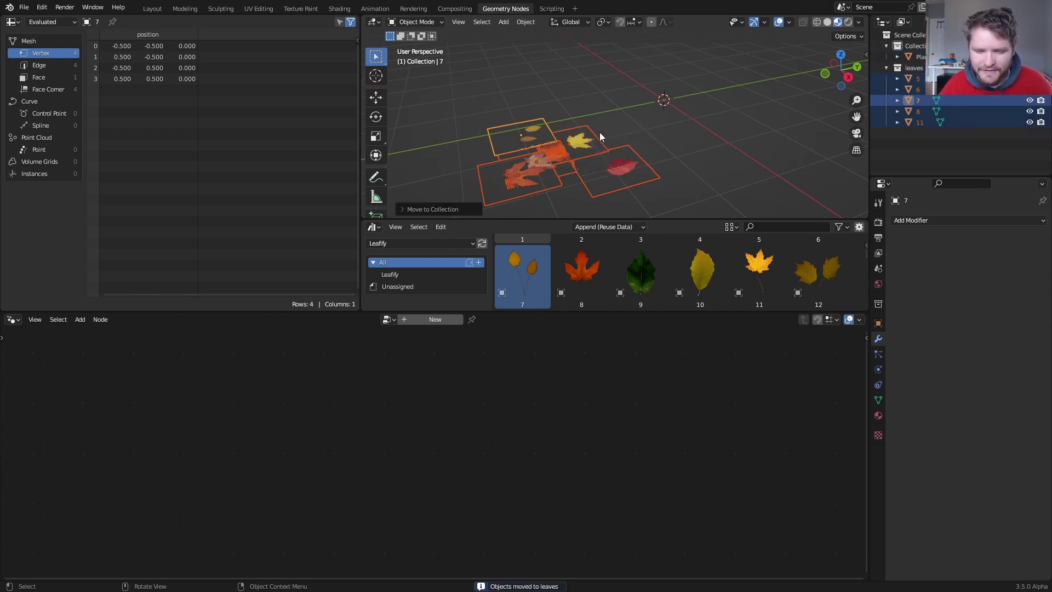
key("h")
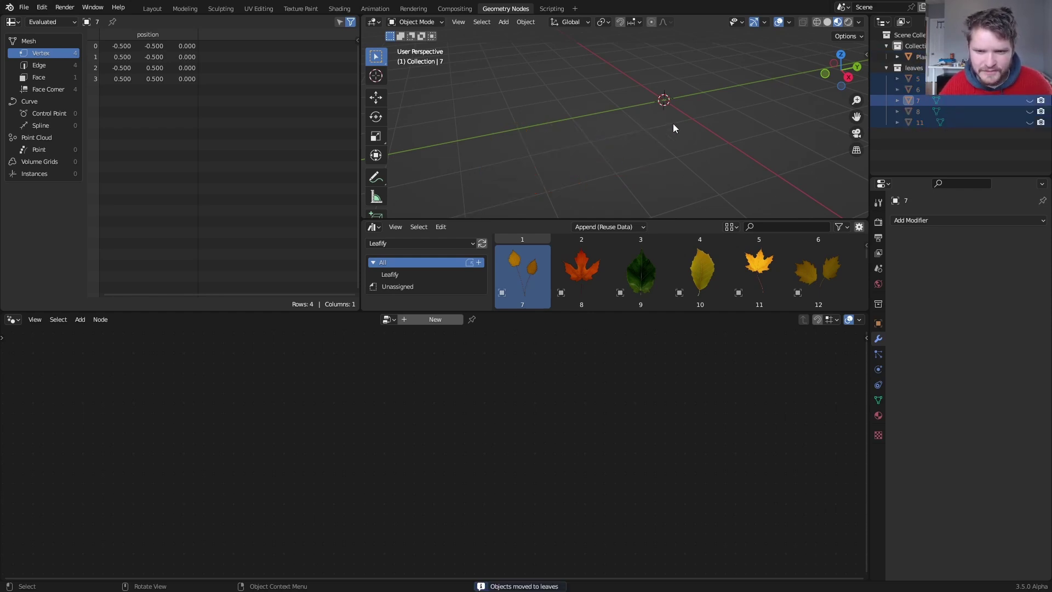
Select the hill plane and add a Collection Info node that uses the leaves collection to its node tree
left_click(685, 113)
scroll(667, 138, "up", 3)
middle_click_drag(690, 101, 640, 128, "shift")
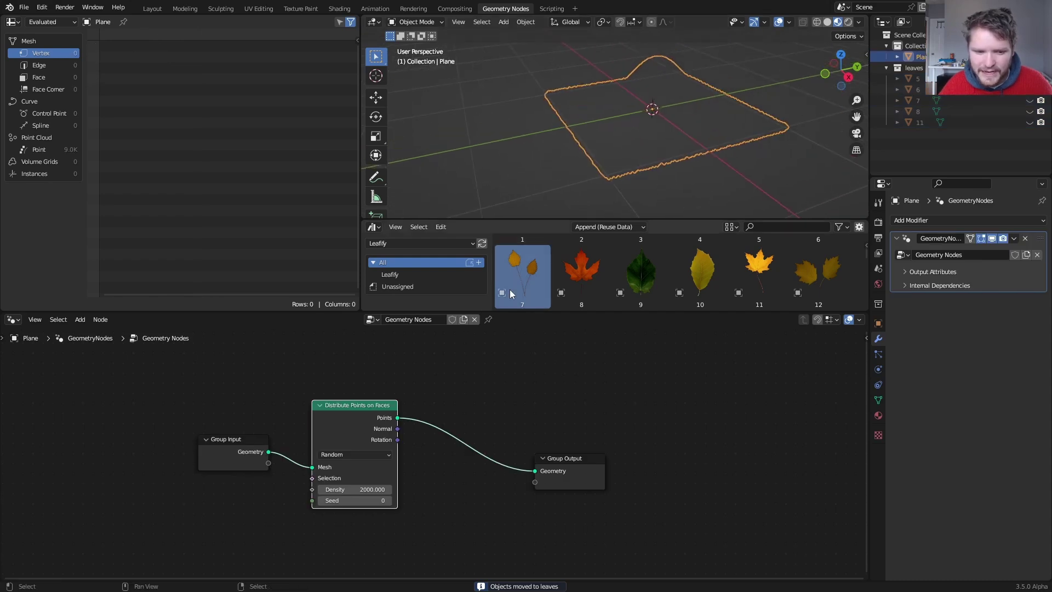
key("shift+a")
type("co")
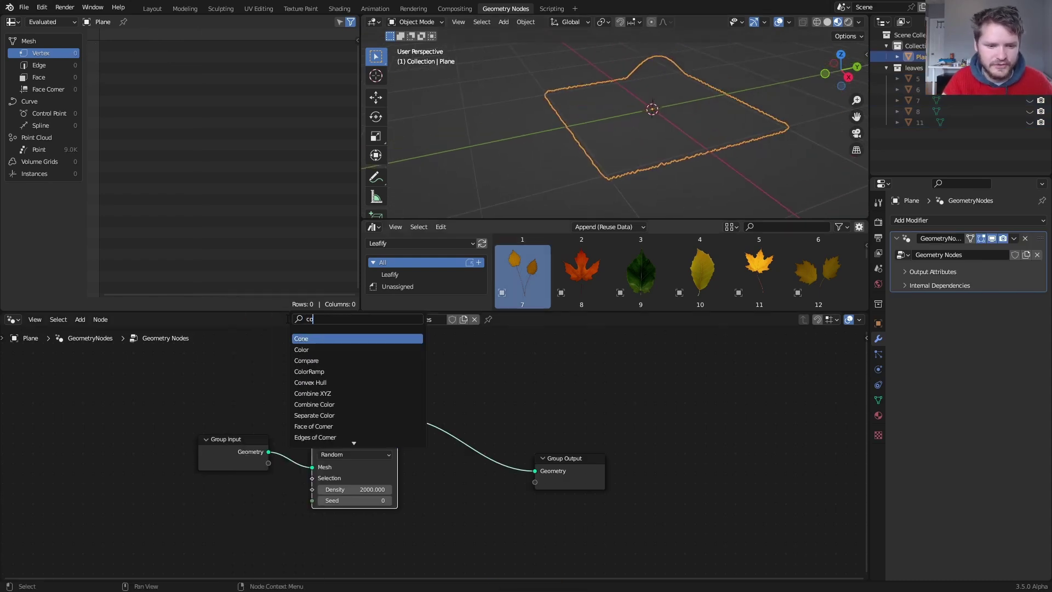
type("ll")
key("Return")
left_click(207, 395)
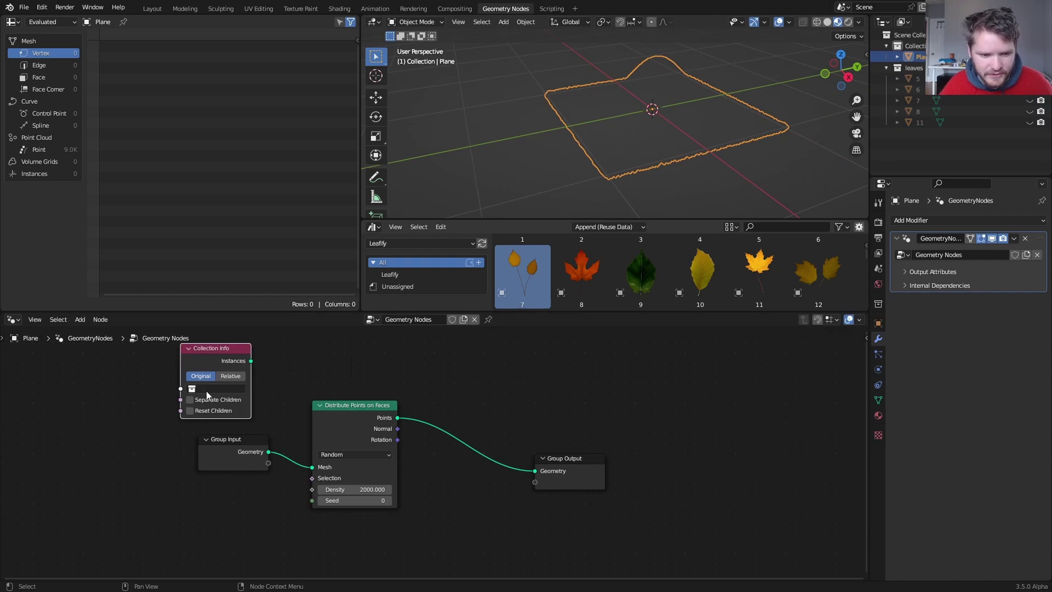
left_click(207, 391)
left_click(213, 414)
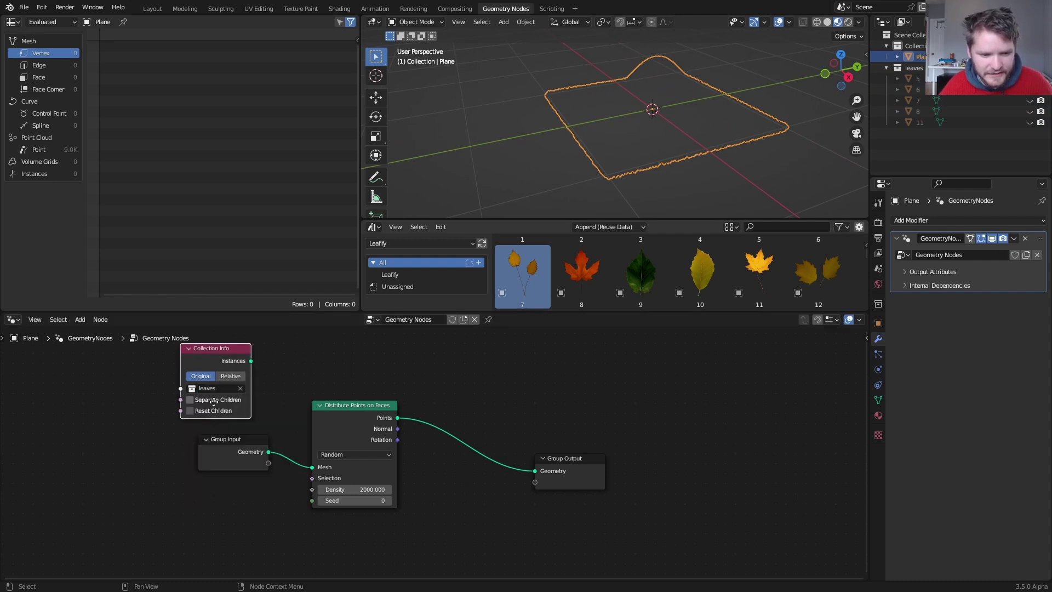
Insert an Instance on Points node between Distribute Points on Faces and Group Output
middle_click_drag(351, 388, 391, 414)
key("shift+a")
left_click(425, 320)
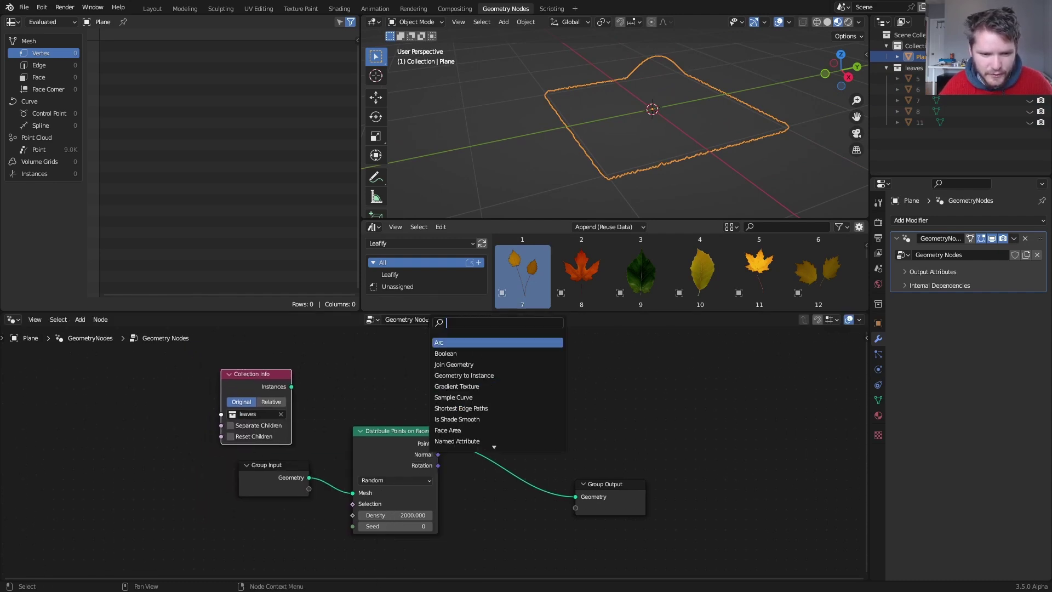
type("instance")
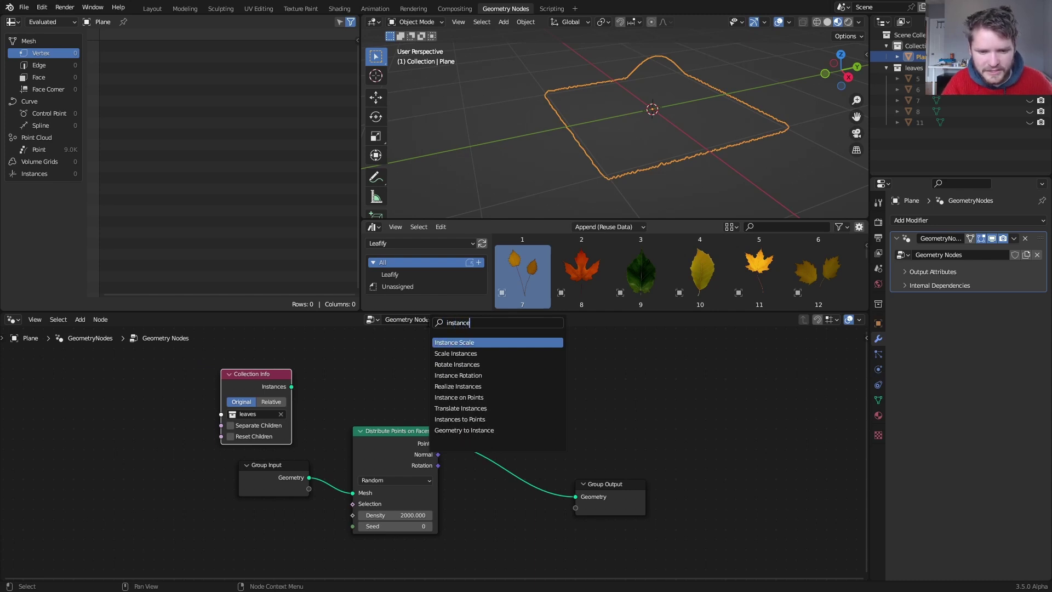
type(" on")
key("Return")
left_click(507, 374)
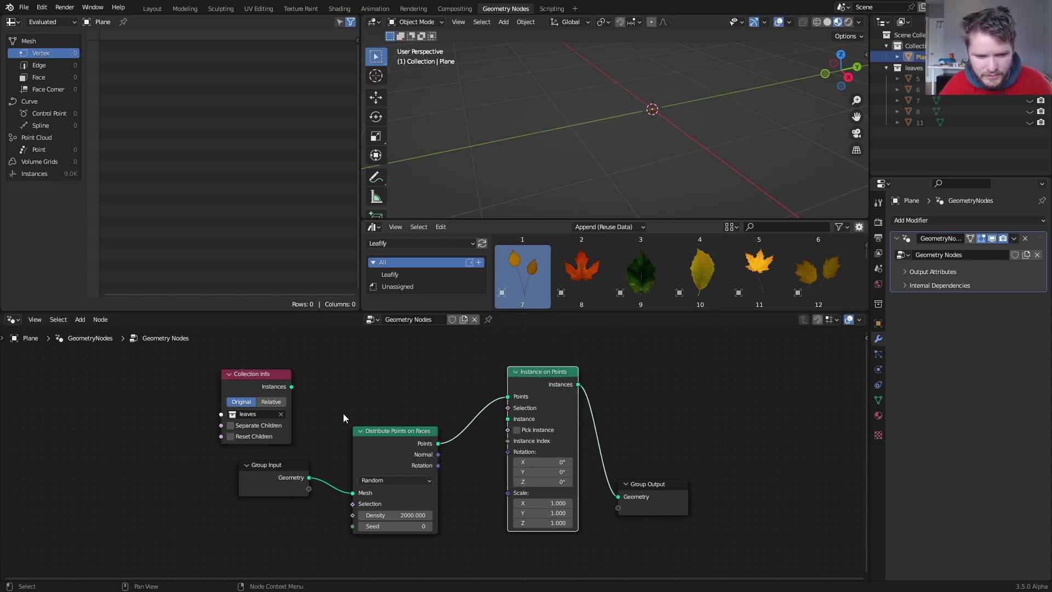
Feed the leaves collection into Instance on Points as the instance, enabling Separate Children and Pick Instance
left_click_drag(291, 386, 508, 419)
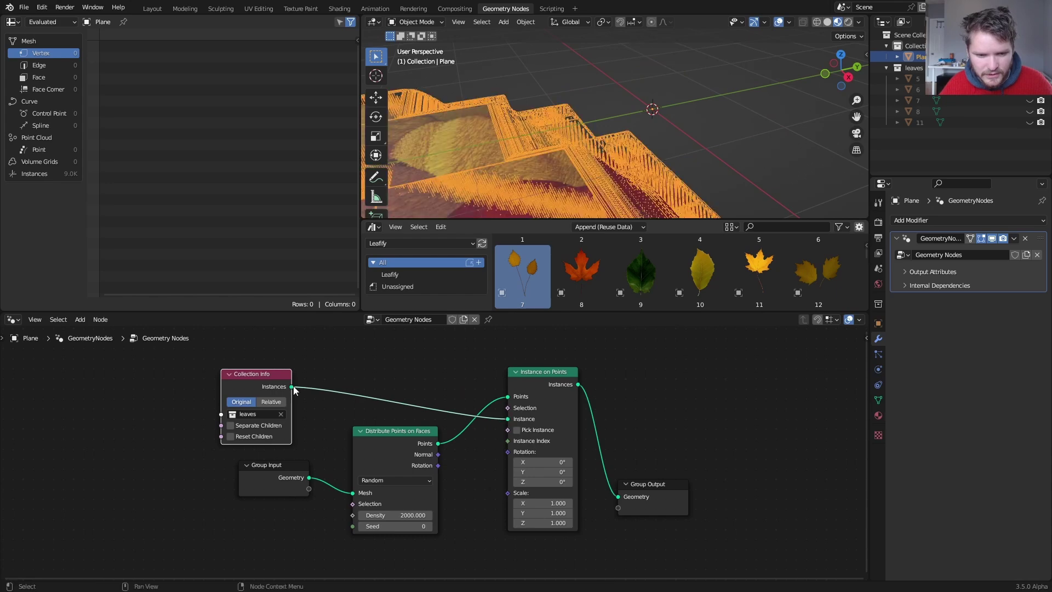
left_click_drag(281, 377, 287, 376)
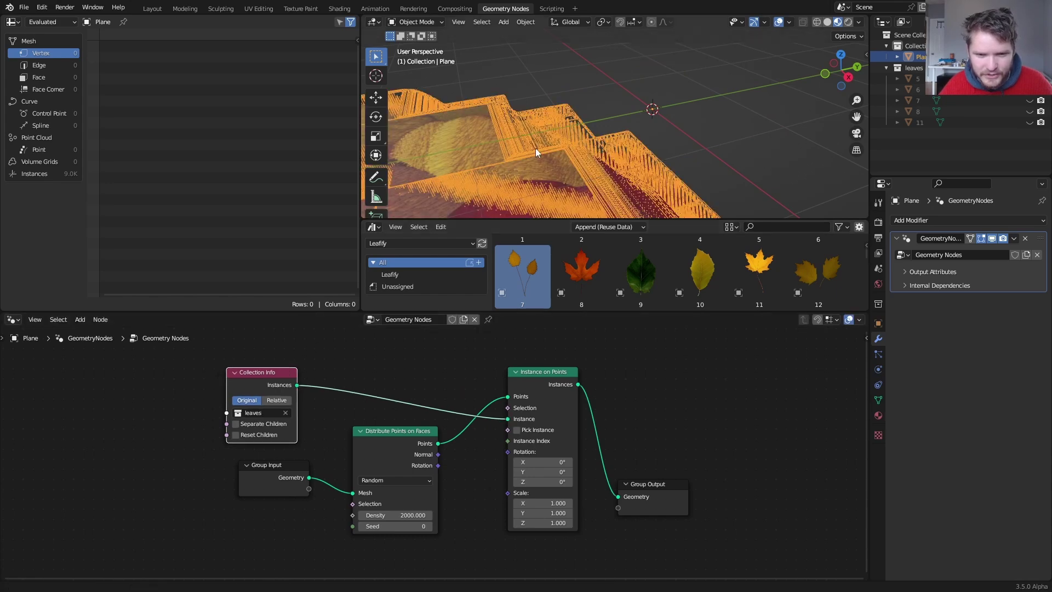
scroll(551, 143, "up", 2)
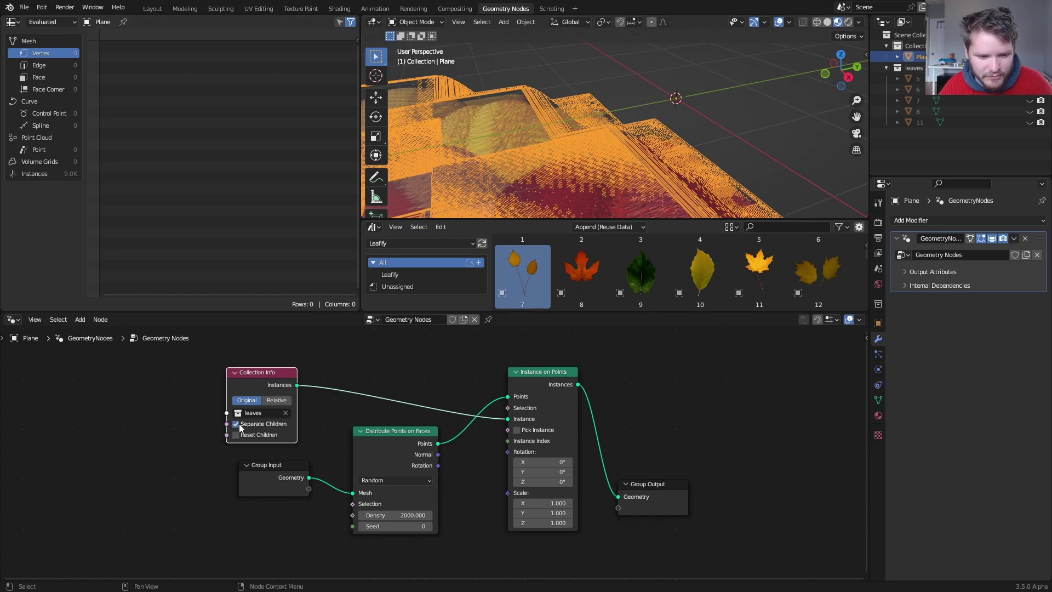
left_click(518, 429)
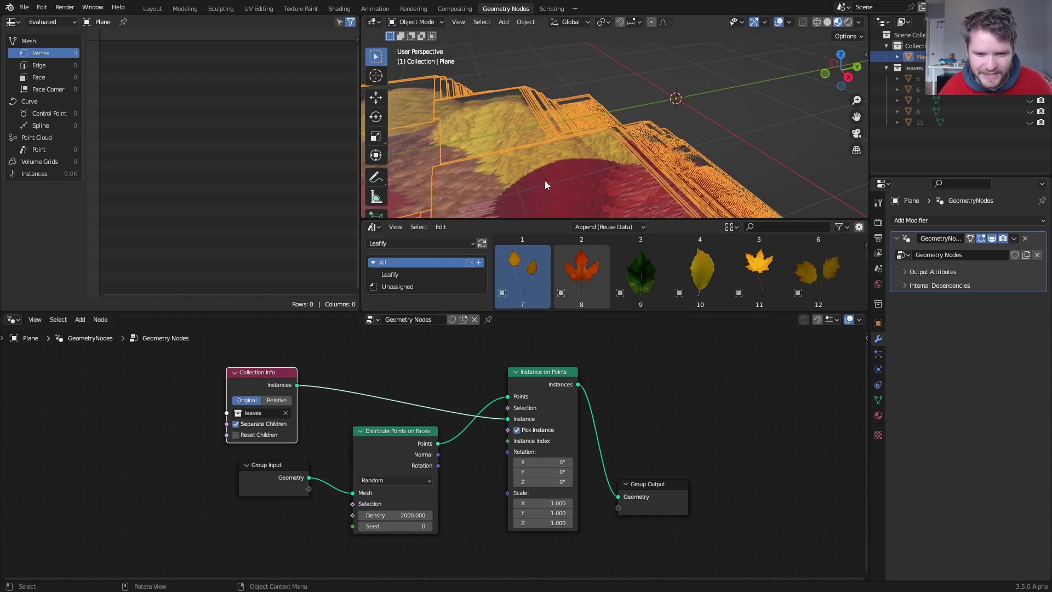
scroll(591, 103, "up", 4)
scroll(635, 86, "down", 2)
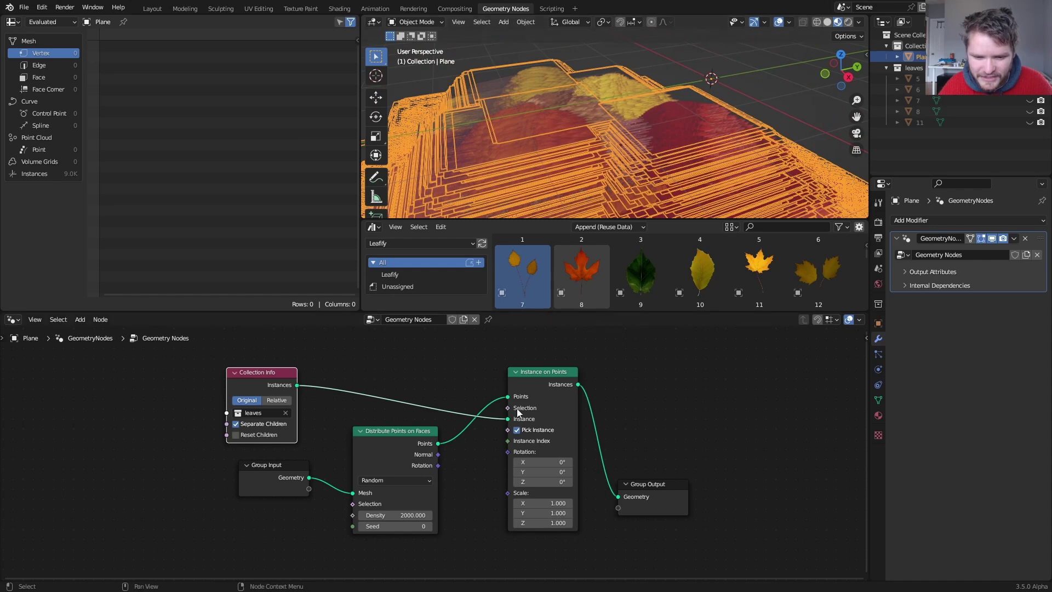
Drive the instance scale with a float Random Value node with a maximum of 0.1, and deselect the hill
middle_click_drag(517, 445, 556, 375)
key("shift+a")
type("rand")
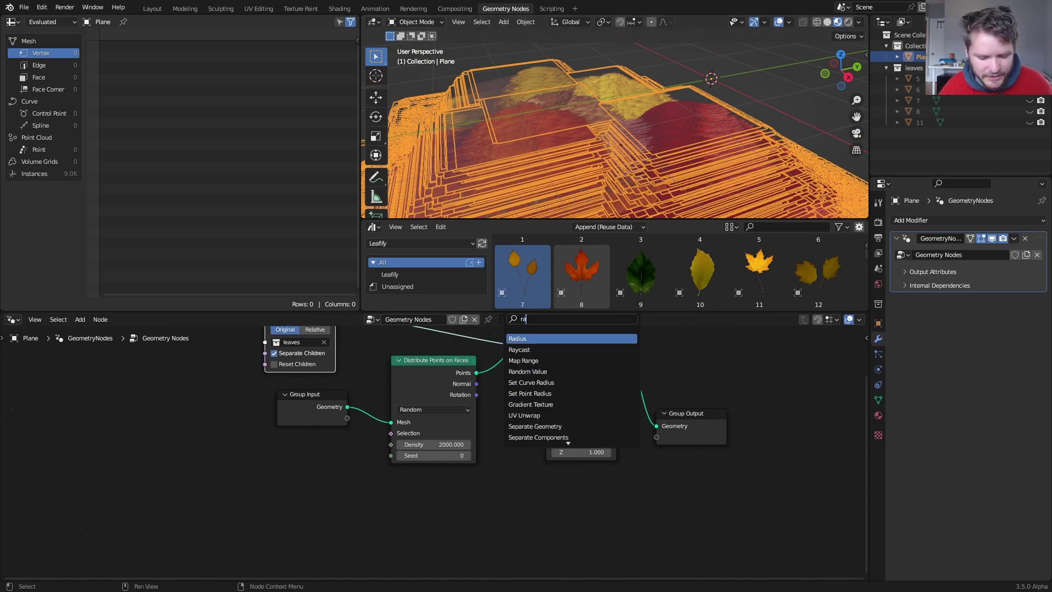
left_click(523, 339)
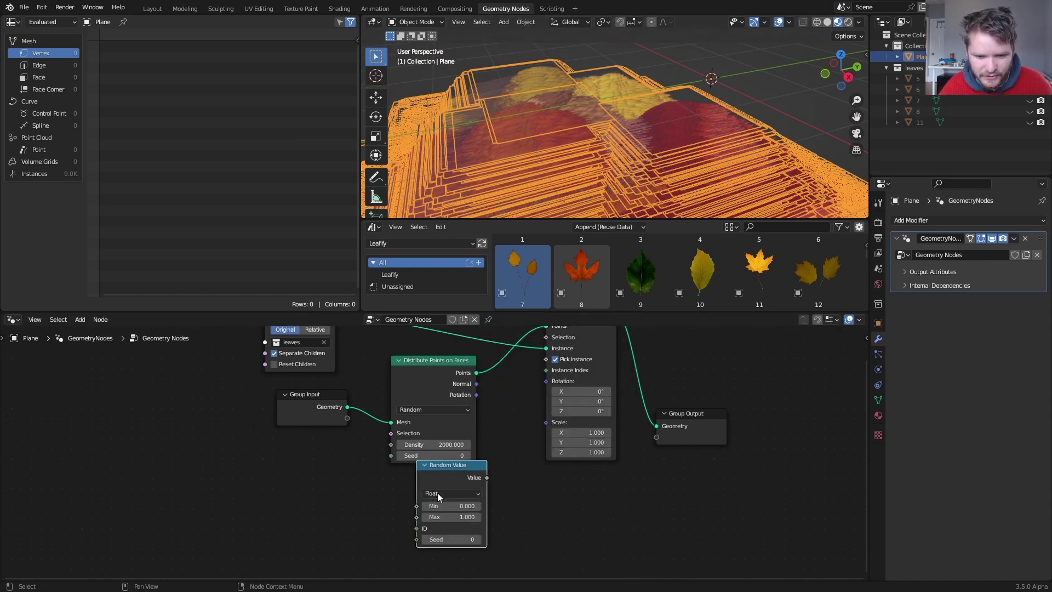
left_click_drag(488, 478, 546, 422)
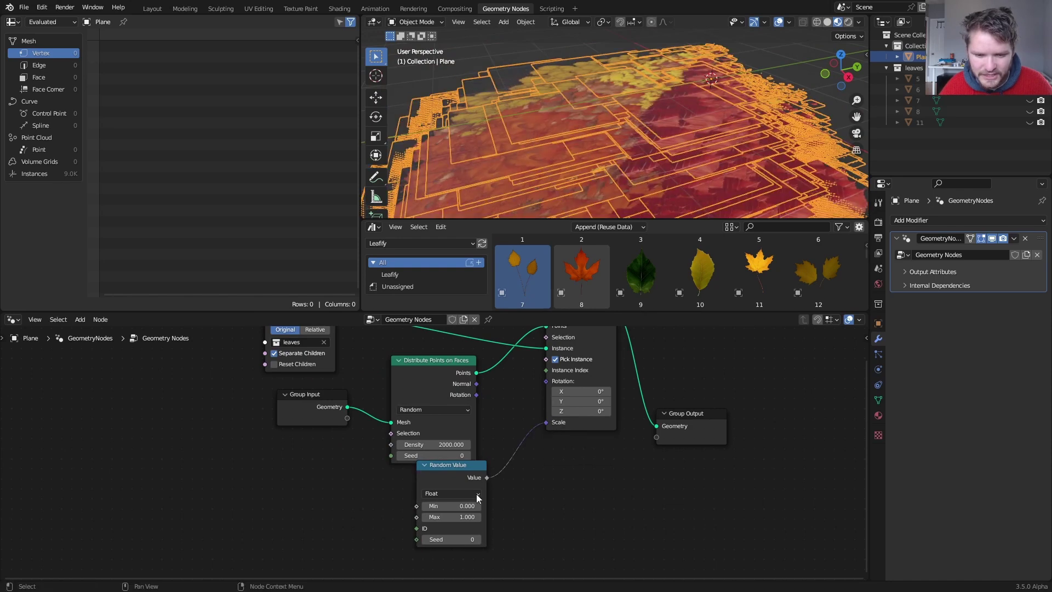
double_click(461, 516)
type(".1")
key("Return")
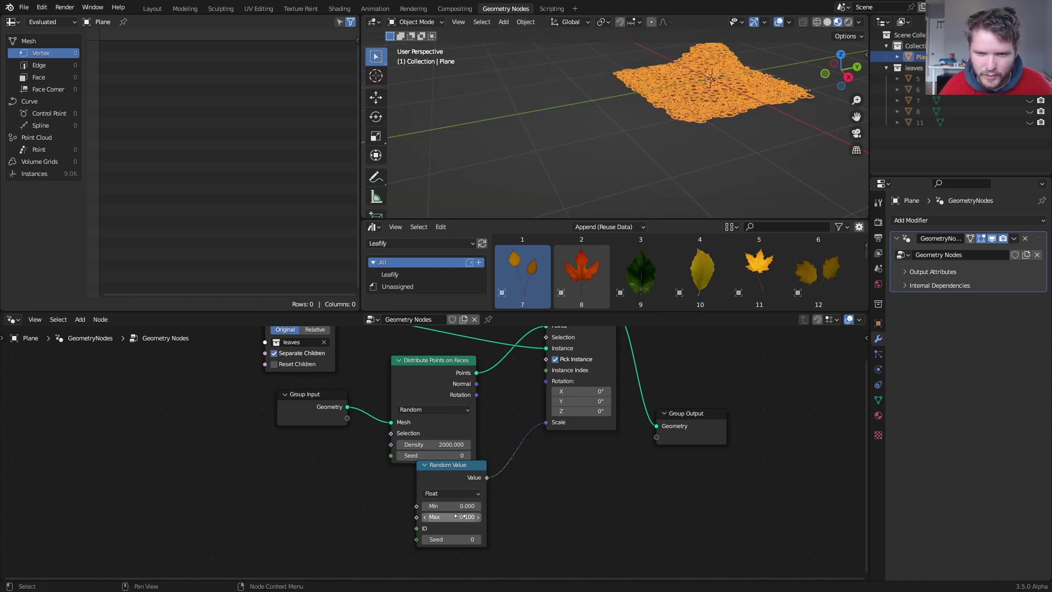
middle_click_drag(714, 102, 654, 182, "shift")
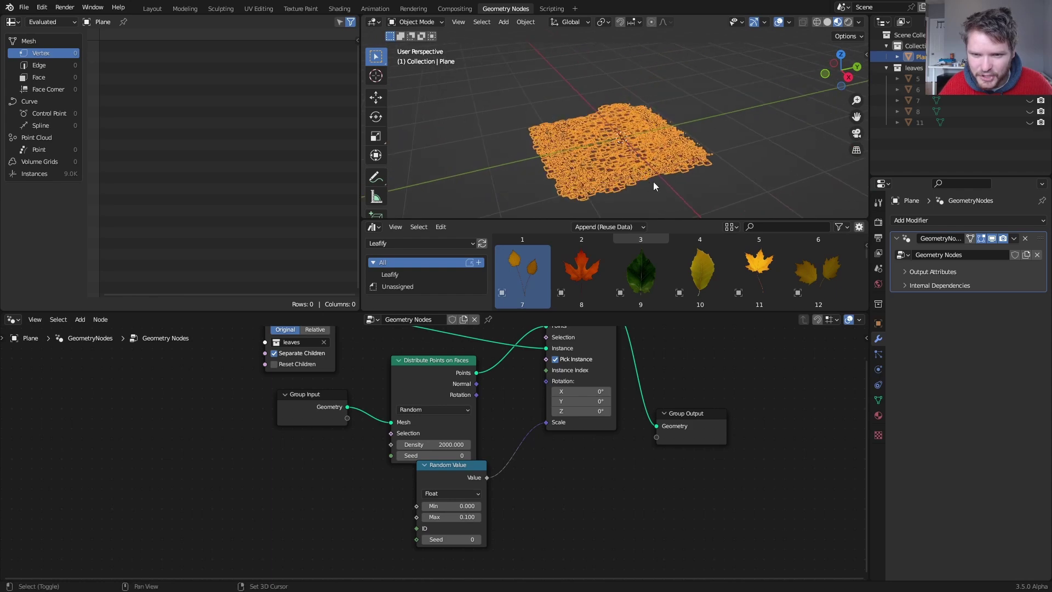
key("alt+a")
scroll(641, 165, "up", 5)
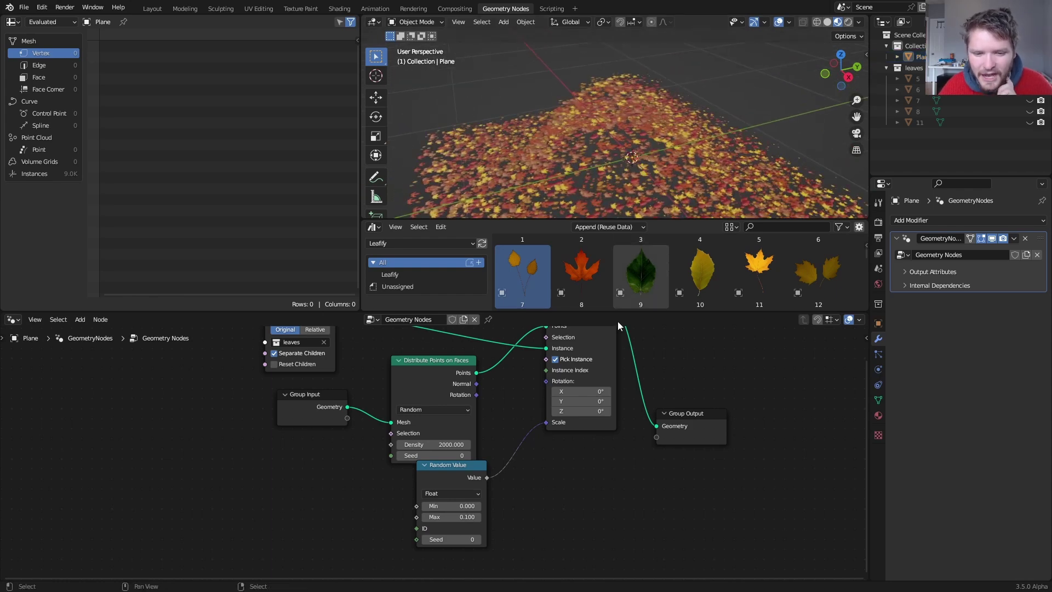
Switch Pick Instance off and back on to compare how the leaves are scattered on the hill
left_click(557, 359)
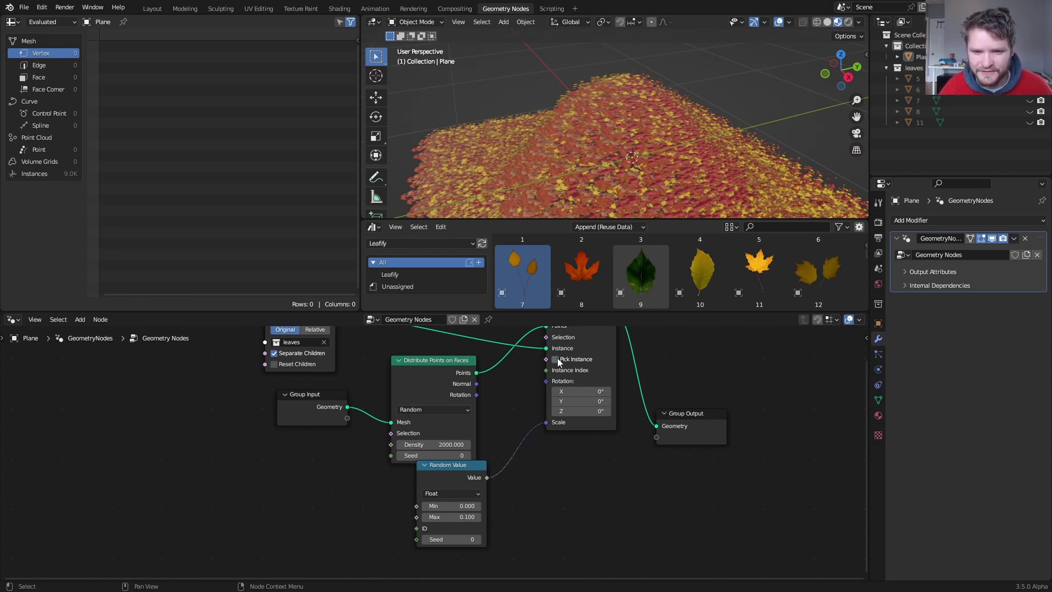
left_click(557, 359)
middle_click_drag(621, 131, 633, 142)
scroll(634, 142, "up", 1)
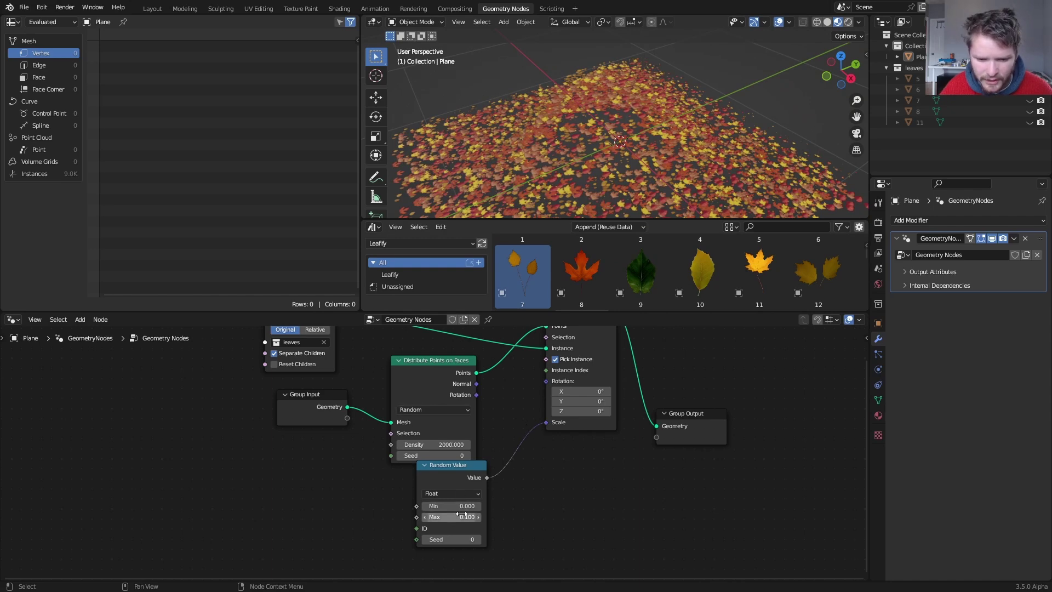
Raise the random scale maximum to 0.13 and link the distributed points' Rotation output to the instance rotation
mouse_move(463, 516)
left_mouse_down("shift")
mouse_move(496, 516)
mouse_move(479, 516)
left_mouse_up("shift")
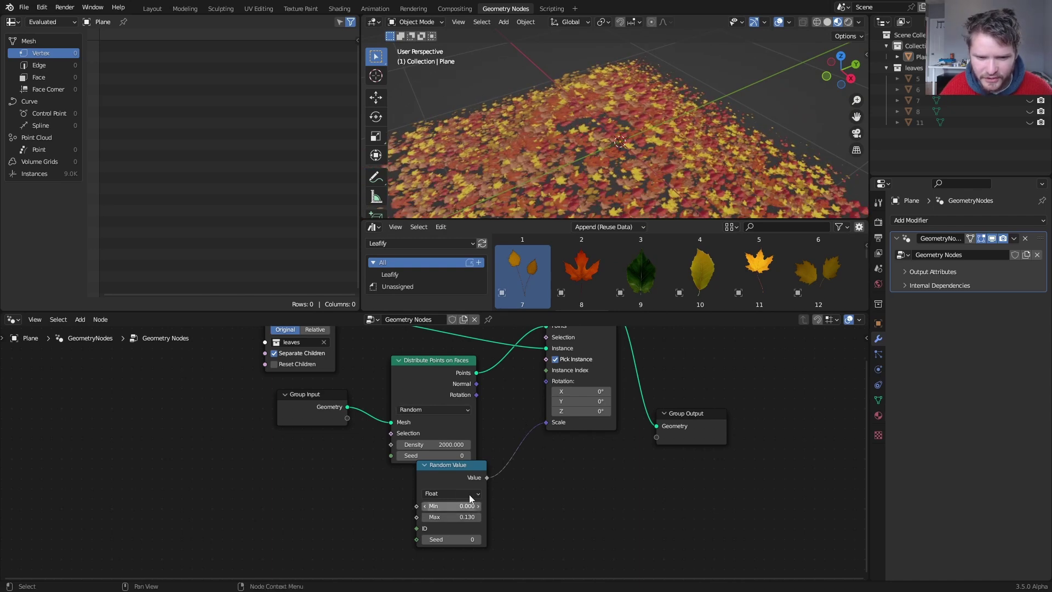
middle_click_drag(477, 398, 473, 442)
left_click_drag(472, 439, 542, 425)
middle_click_drag(613, 161, 693, 114)
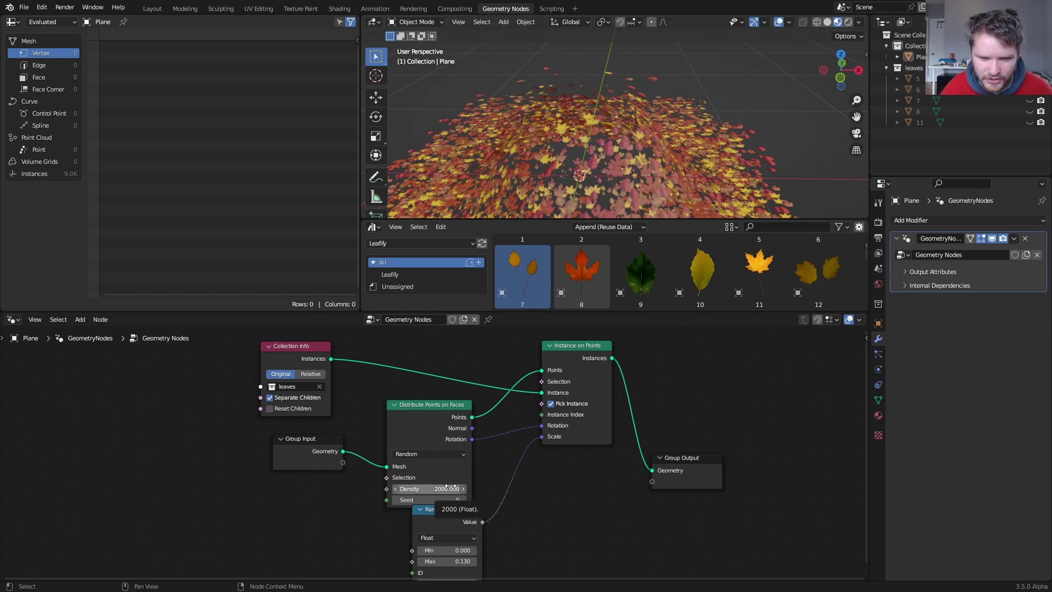
Enable Reset Children on the leaves collection and set the point distribution density to 4000
left_click(270, 409)
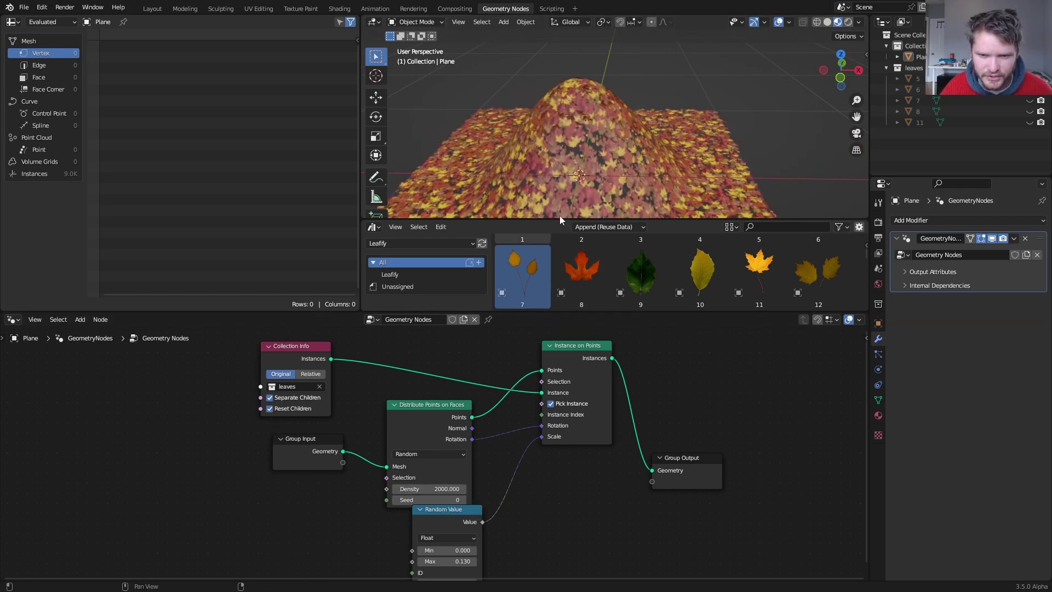
middle_click_drag(560, 216, 599, 126)
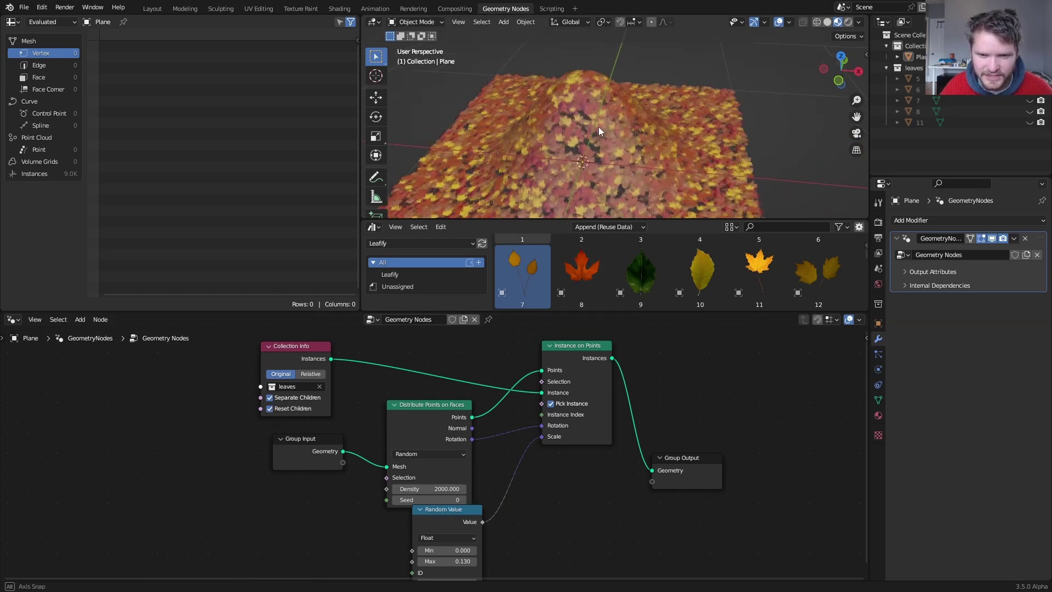
double_click(438, 489)
type("4000")
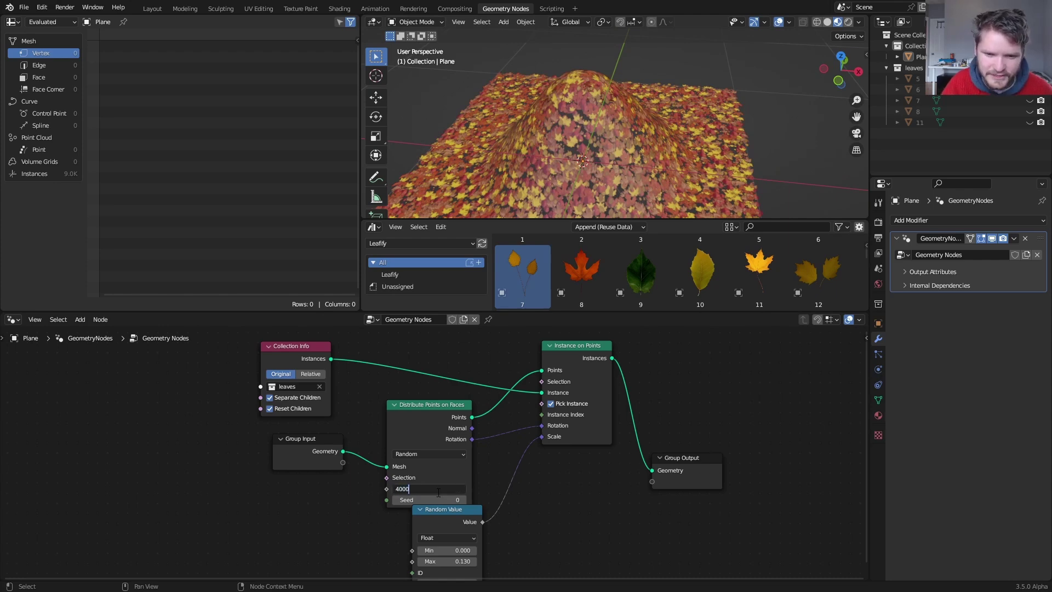
key("Return")
middle_click_drag(593, 110, 622, 103)
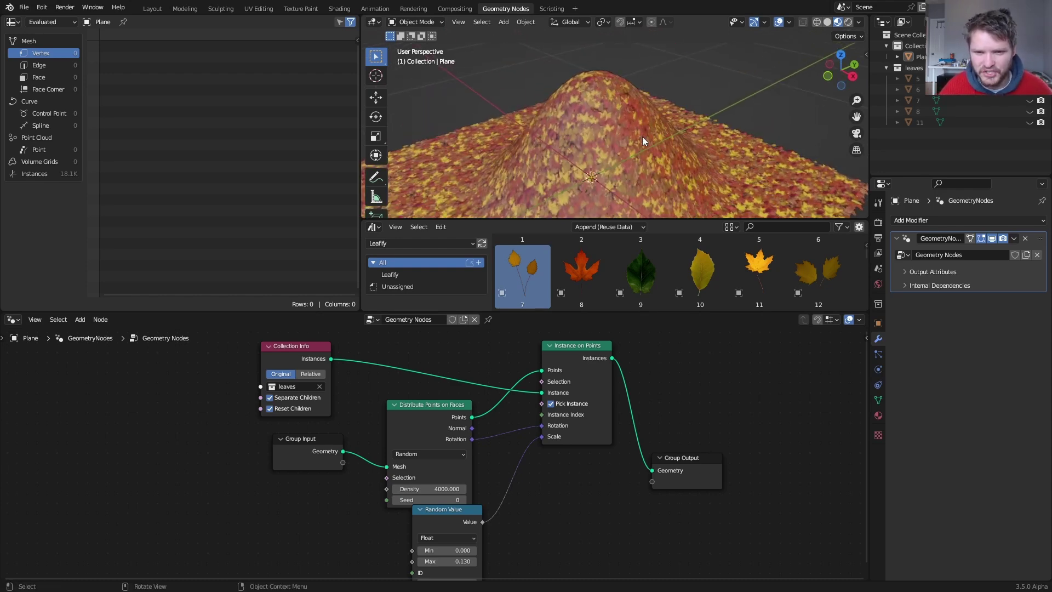
Spread the nodes apart, moving the scale Random Value, Group Input and Distribute Points on Faces nodes away from Instance on Points
middle_click_drag(335, 463, 400, 426)
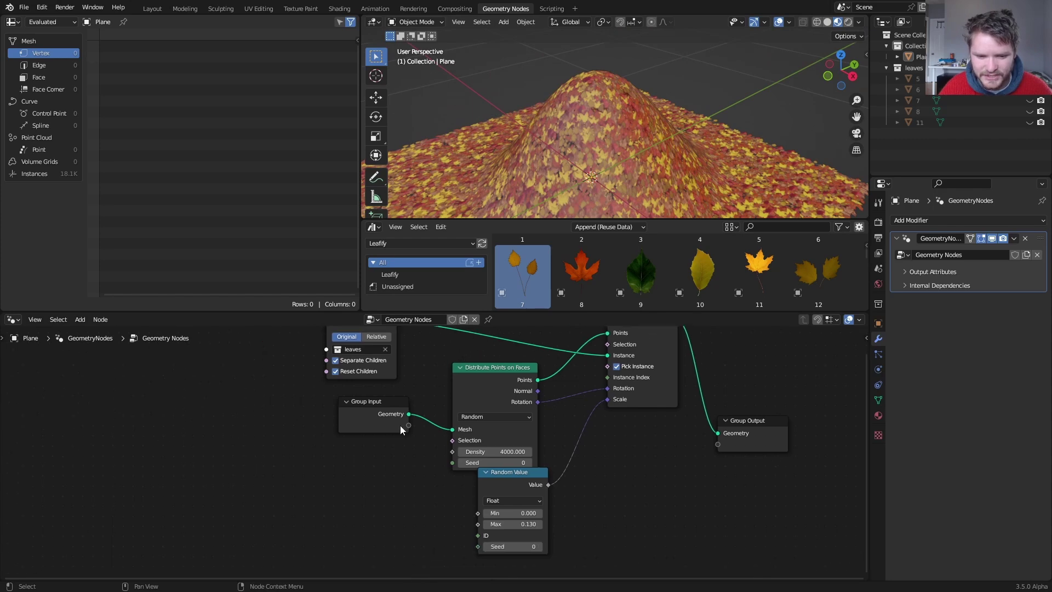
left_click_drag(513, 471, 582, 508)
left_click_drag(383, 468, 500, 410)
key("g")
left_click(285, 435)
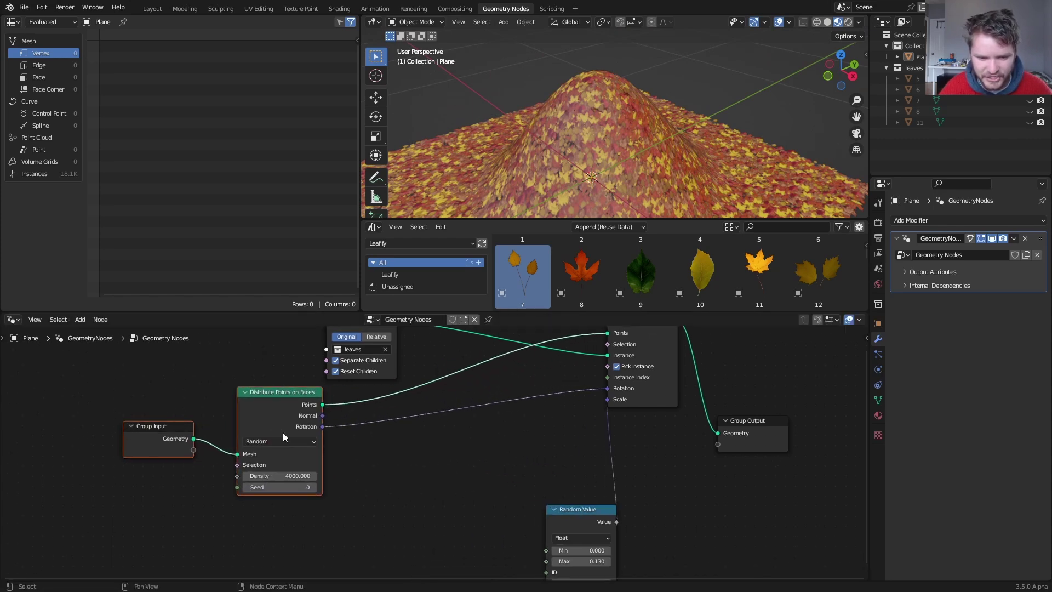
Add an Align Euler to Vector node on the Z axis, taking the point normals as vector and feeding the instance rotation
key("shift+a")
left_click(397, 322)
type("ali")
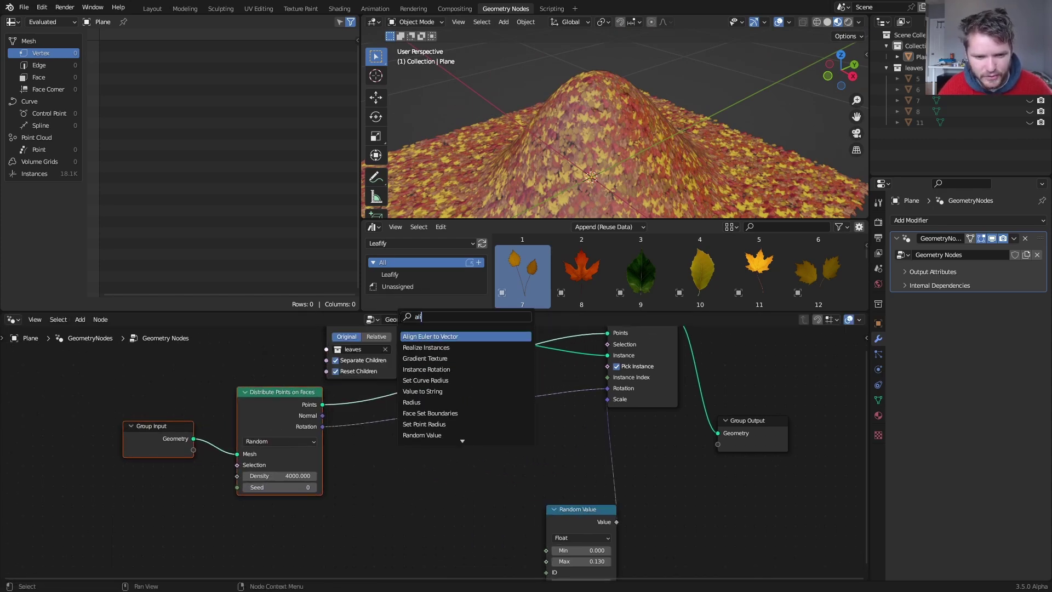
left_click(419, 337)
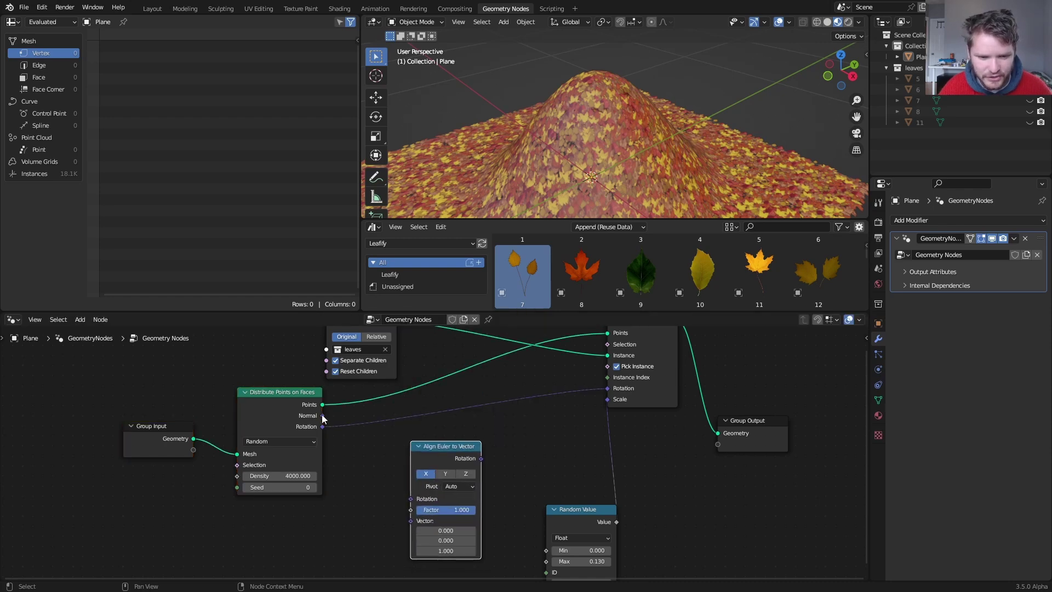
left_click_drag(322, 415, 337, 426)
left_click_drag(422, 484, 411, 520)
left_click_drag(481, 458, 607, 388)
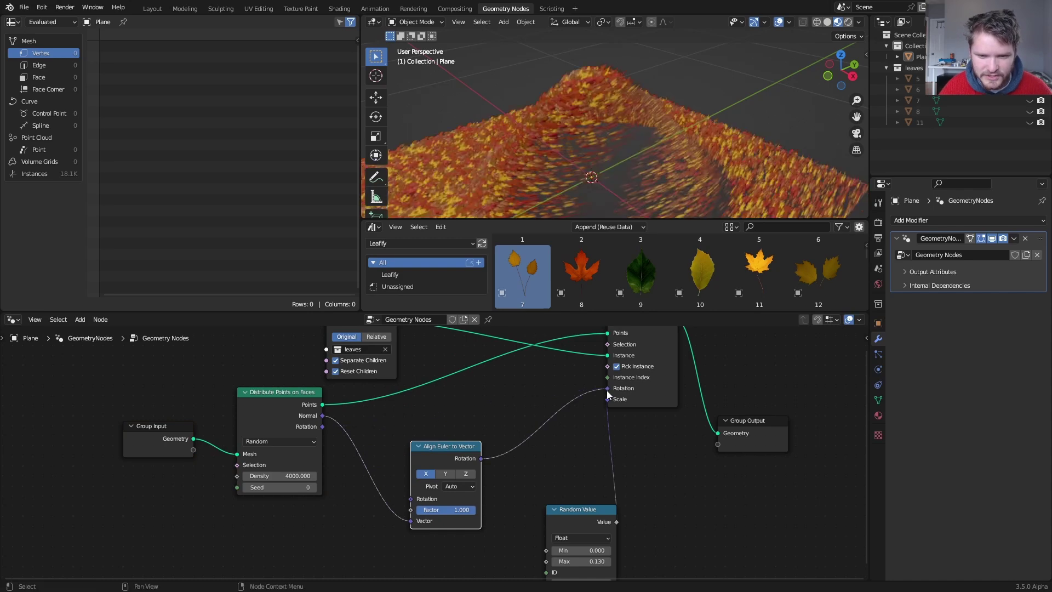
left_click(467, 474)
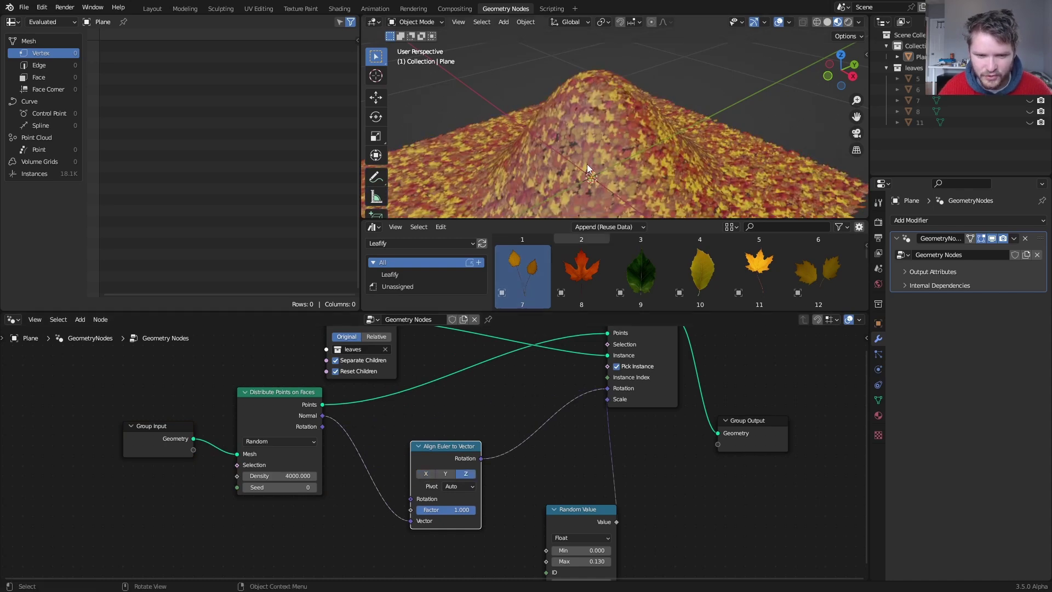
Feed the alignment node's Rotation input from a new vector Random Value node with a maximum Z of 30.5
middle_click_drag(411, 459, 458, 420)
left_click_drag(458, 461, 377, 489)
type("random")
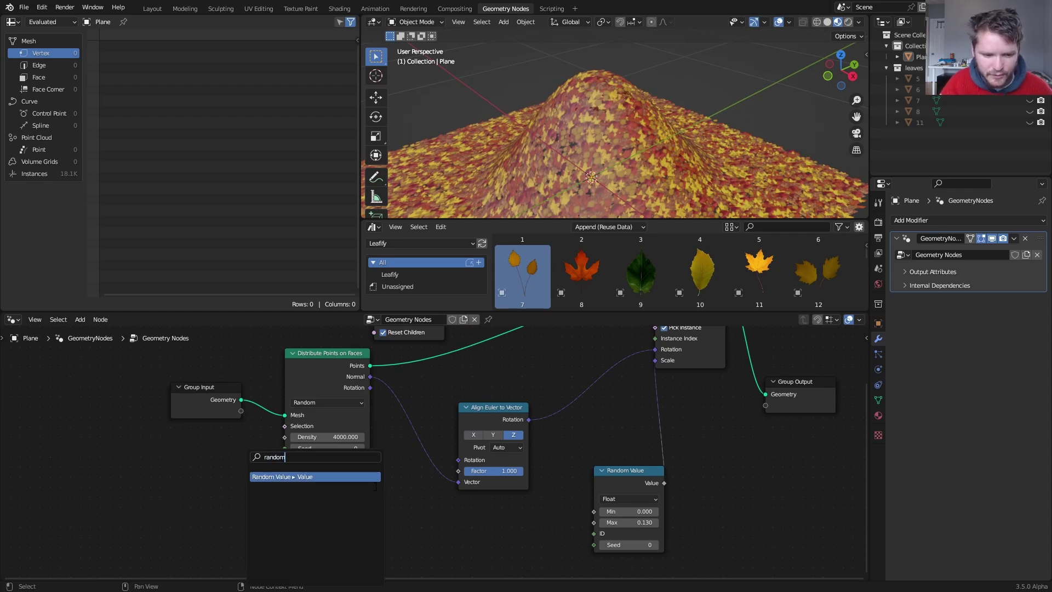
key("Return")
left_click(371, 472)
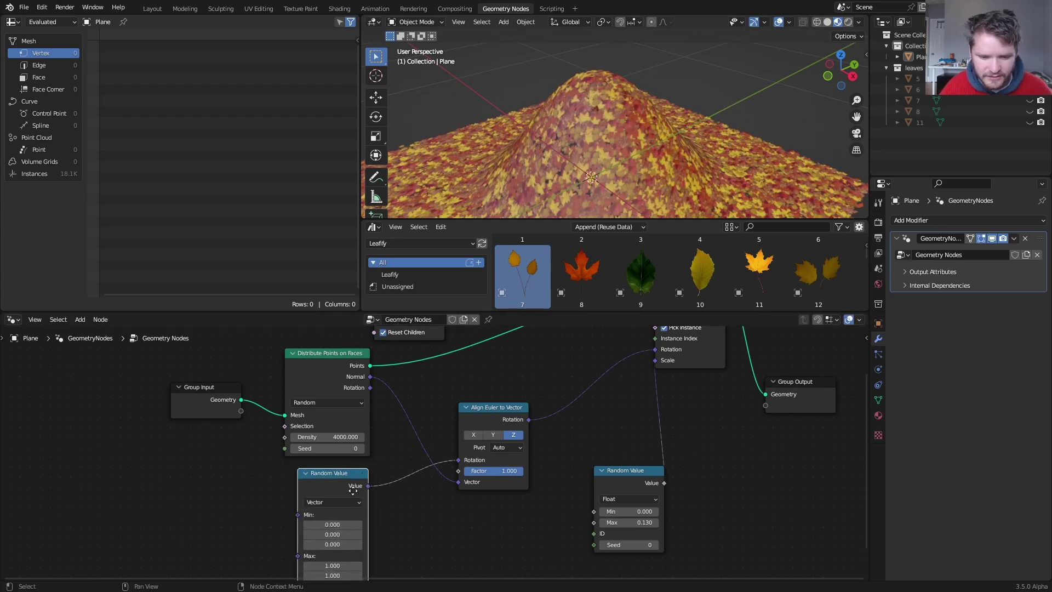
middle_click_drag(353, 490, 355, 440)
left_click_drag(348, 535, 512, 534)
Duplicate the vector Random Value node and place the copy below the Align Euler to Vector node
middle_click_drag(417, 396, 253, 442)
key("shift+d")
left_click(349, 518)
middle_click_drag(338, 499, 291, 412)
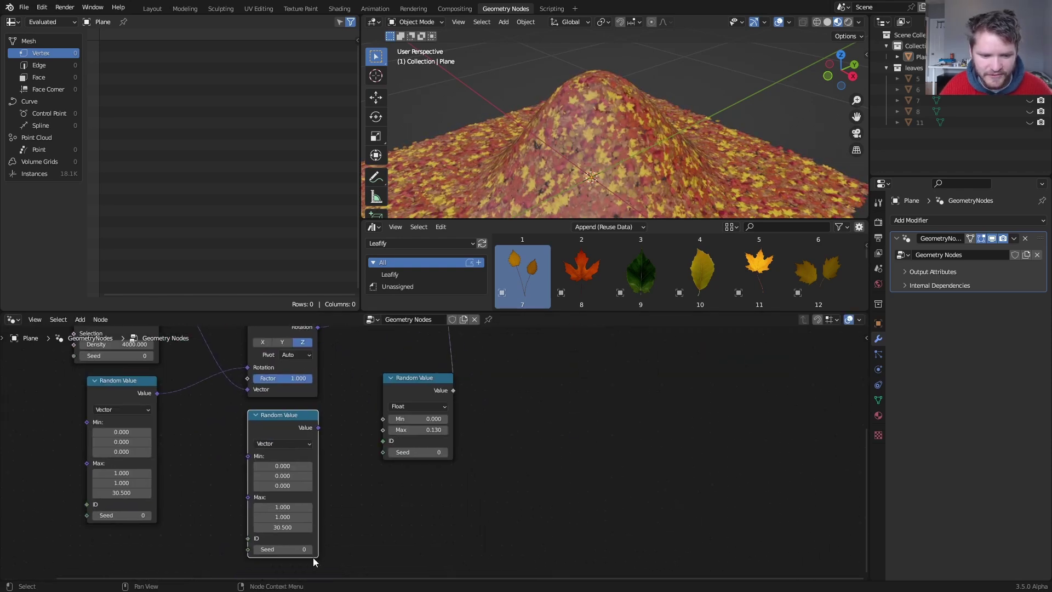
Set the duplicated vector Random Value node's seed to 1 and move the scale Random Value node farther away from the alignment nodes
left_click(310, 550)
middle_click_drag(421, 386, 416, 443)
left_click_drag(416, 442, 455, 445)
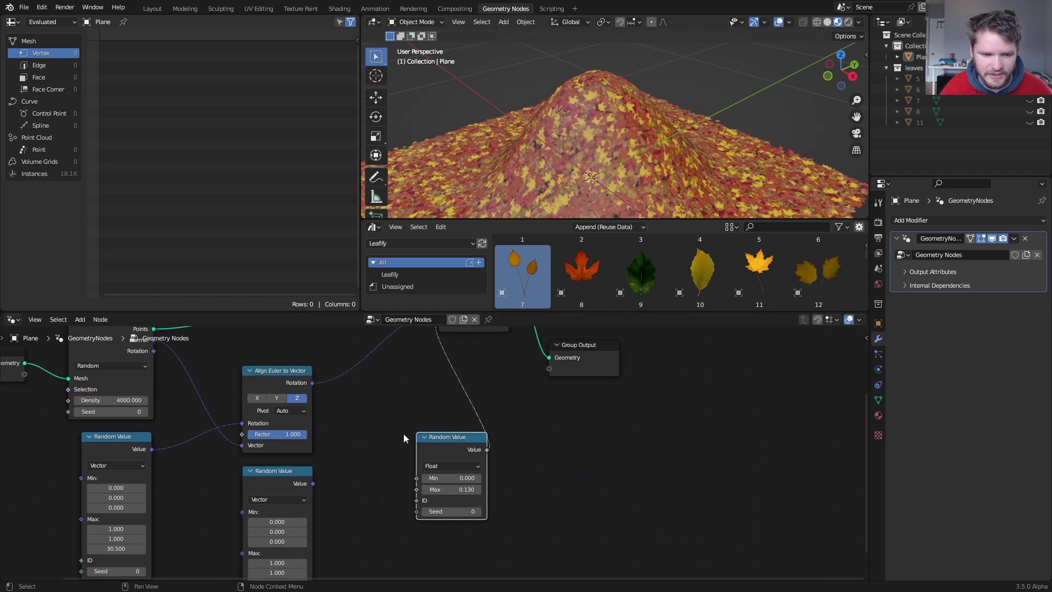
Insert a Vector Math Add node between Align Euler to Vector and the instance rotation, feeding its second vector from the duplicated Random Value
key("shift+a")
left_click(310, 320)
type("vec")
left_click(358, 349)
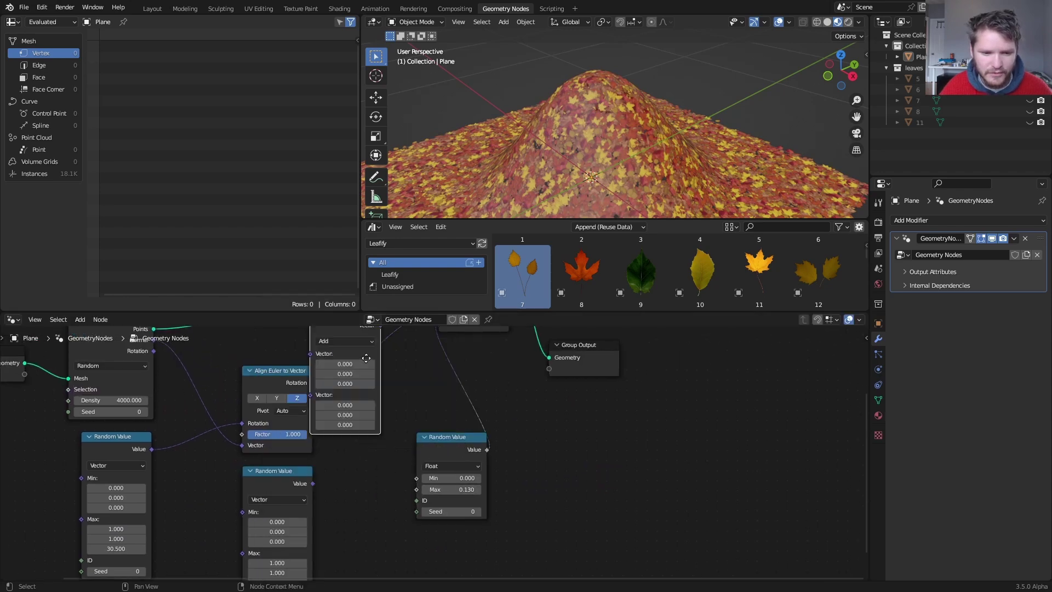
left_click(375, 393)
left_click_drag(314, 482, 357, 412)
Set all three Min components of the duplicated vector Random Value node to -0.2
middle_click_drag(324, 481, 361, 429)
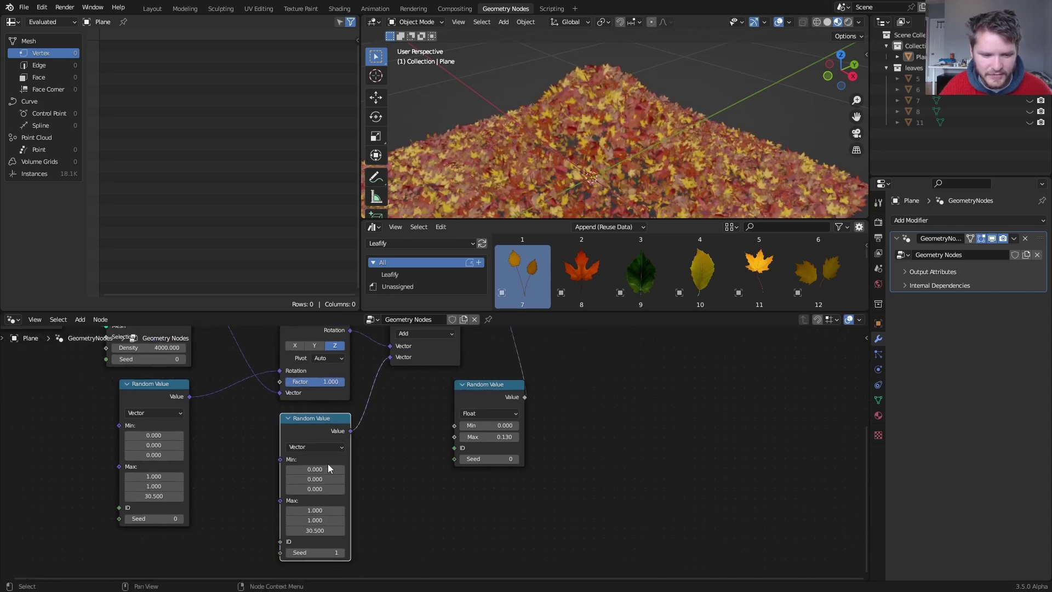
left_click_drag(328, 468, 329, 489)
type("-0.2")
key("Return")
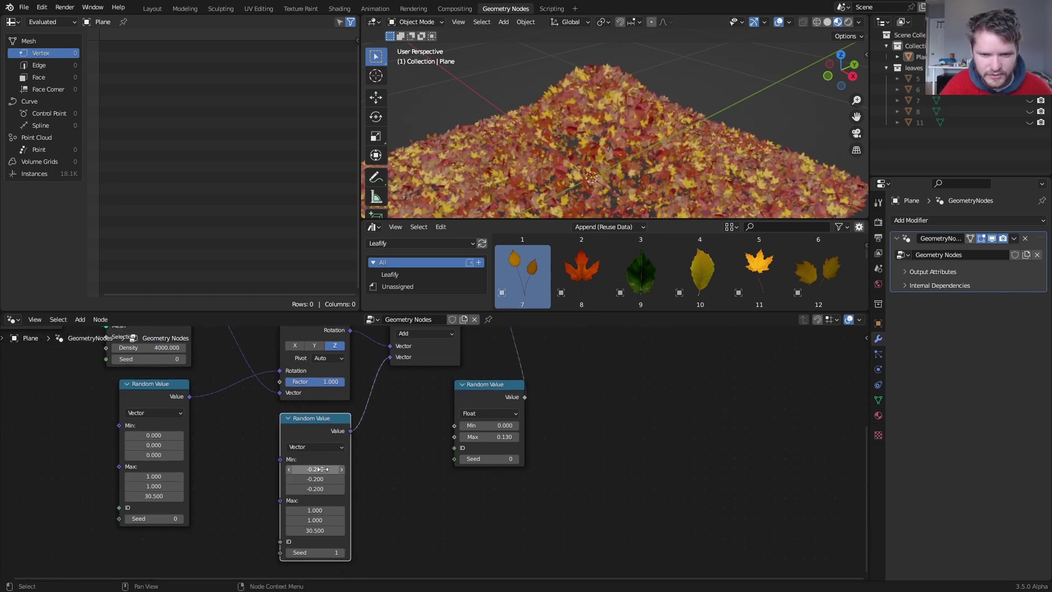
left_click_drag(313, 510, 316, 470)
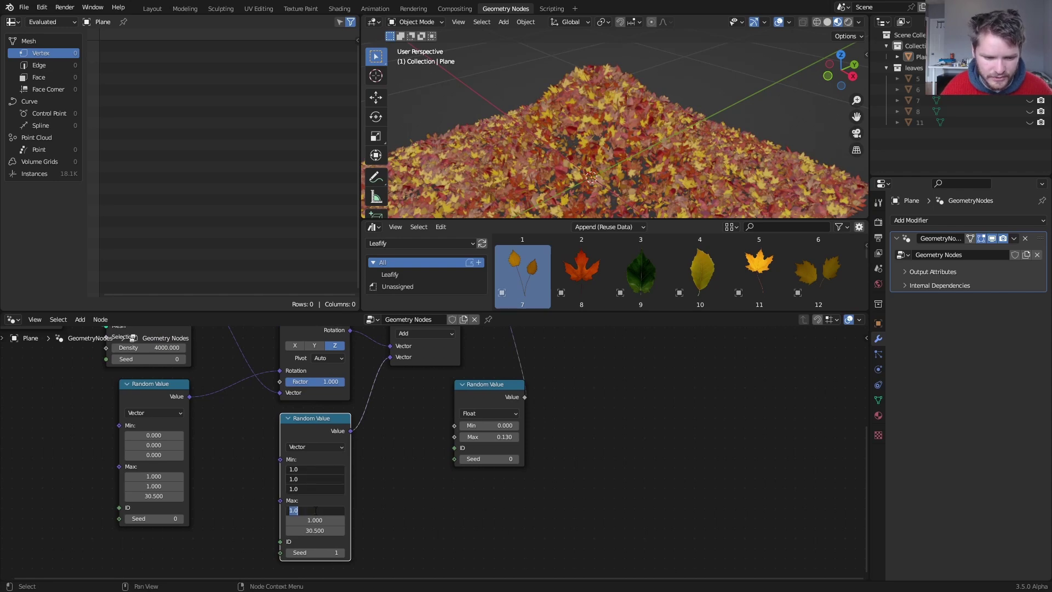
left_click(330, 497)
key("ctrl+z")
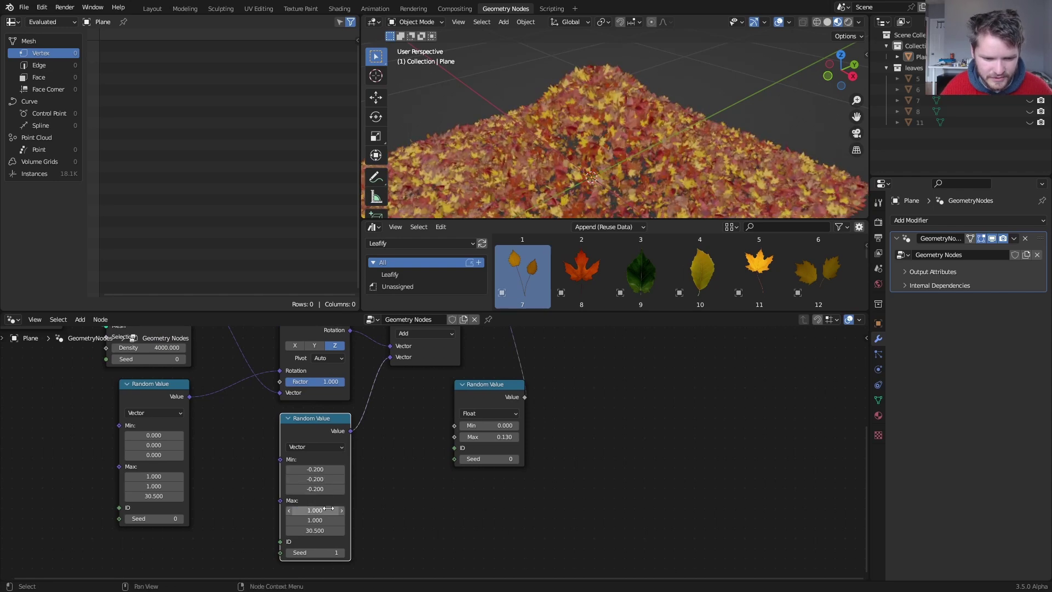
left_click_drag(330, 510, 332, 470)
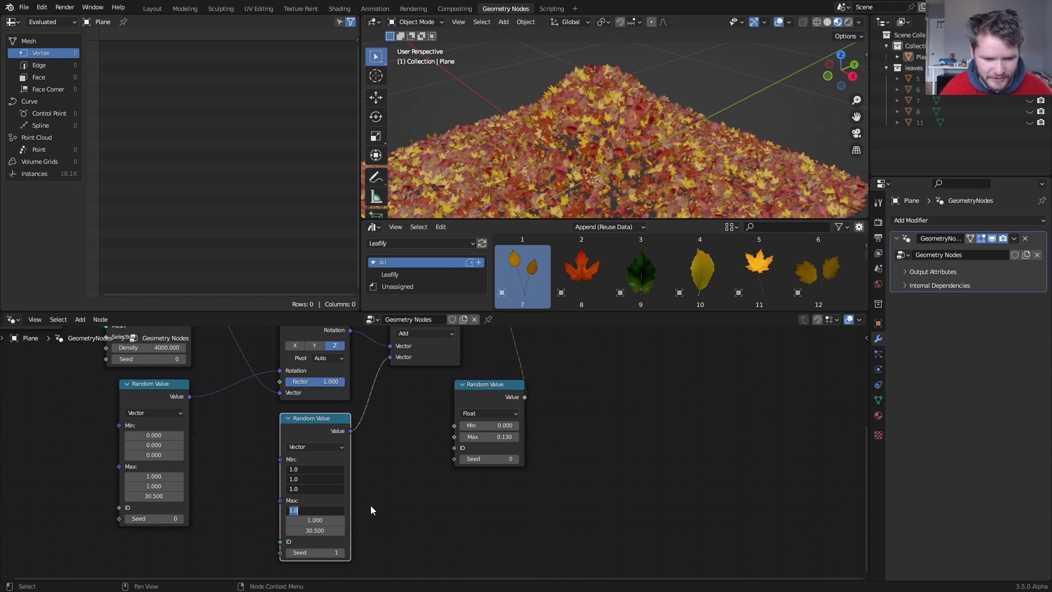
key("Escape")
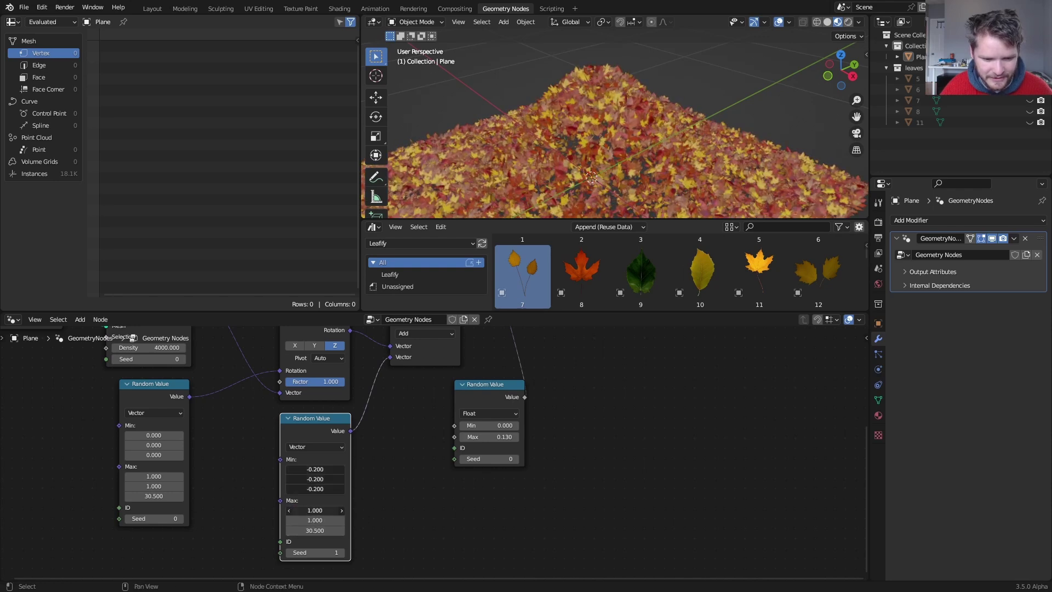
Set the X, Y and Z Max components of the duplicated vector Random Value node to 0.2
left_click(305, 511)
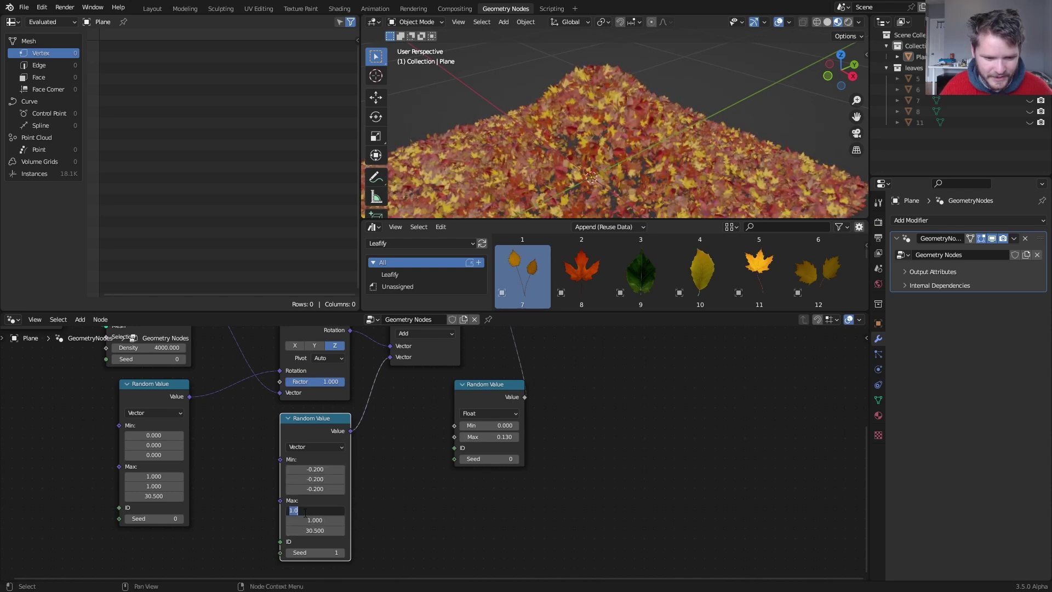
type(".2")
key("Tab")
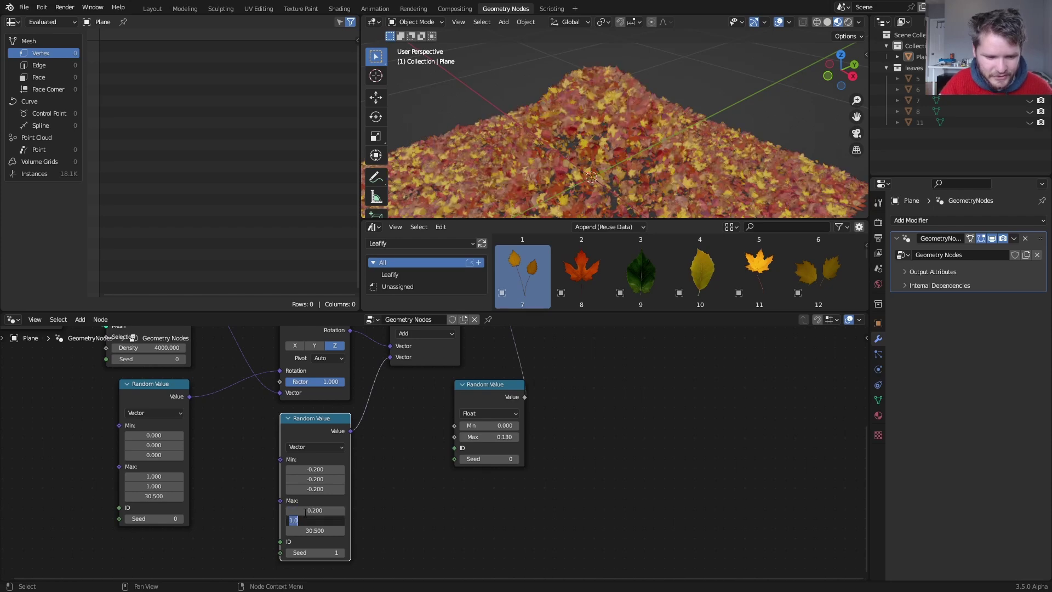
type(".2")
key("Tab")
type(".2")
key("Return")
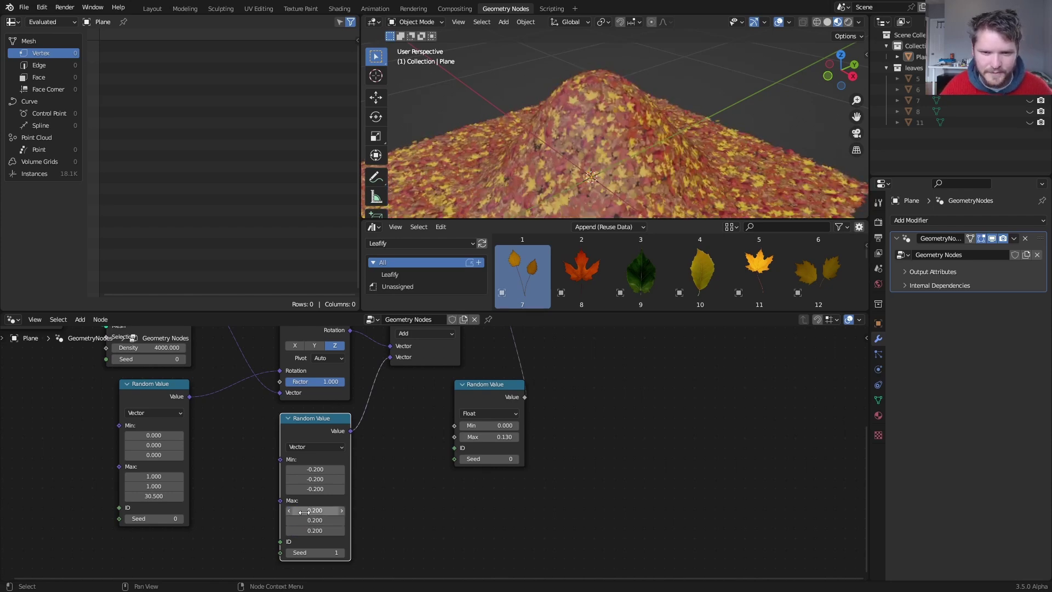
Examine how the leaves tilt along the hill's slope from close up, undoing the stroke drawn over it
middle_click_drag(616, 104, 681, 80)
scroll(626, 141, "up", 2)
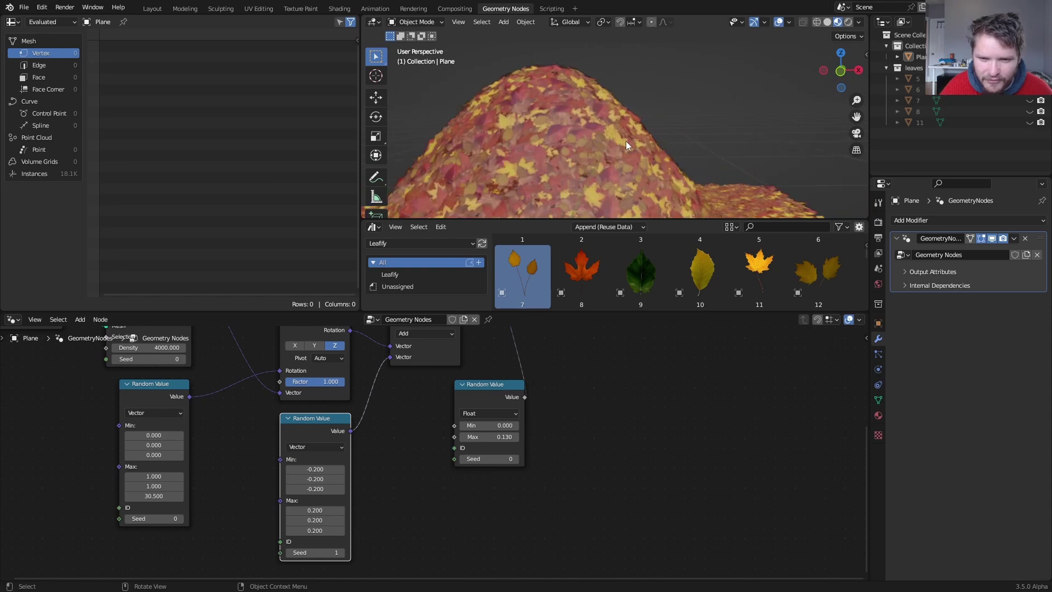
scroll(626, 140, "up", 4)
middle_click_drag(626, 136, 666, 127)
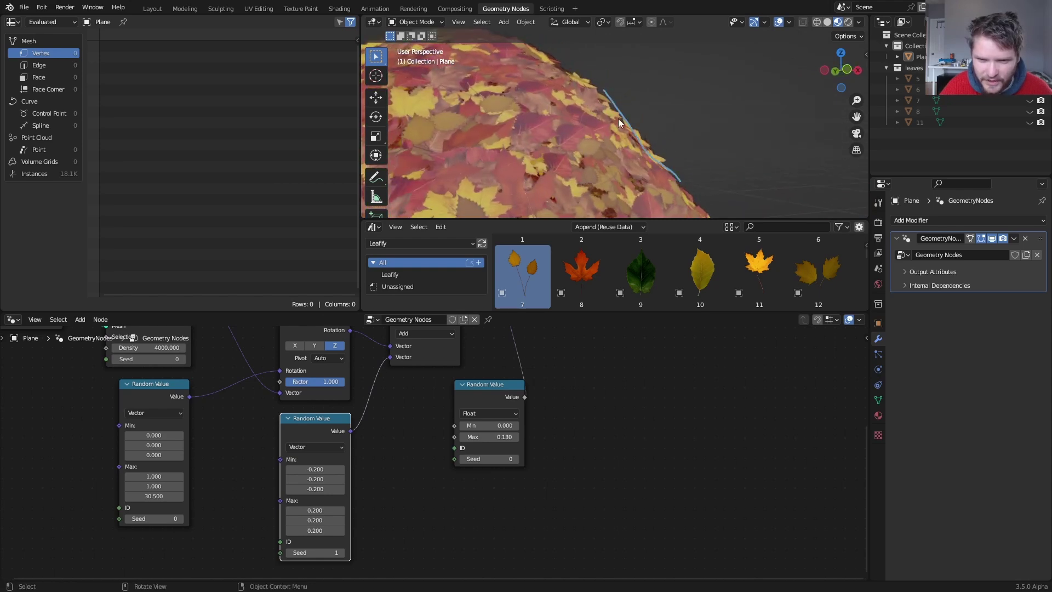
key("ctrl+z")
middle_click_drag(611, 97, 553, 151)
scroll(553, 149, "down", 7)
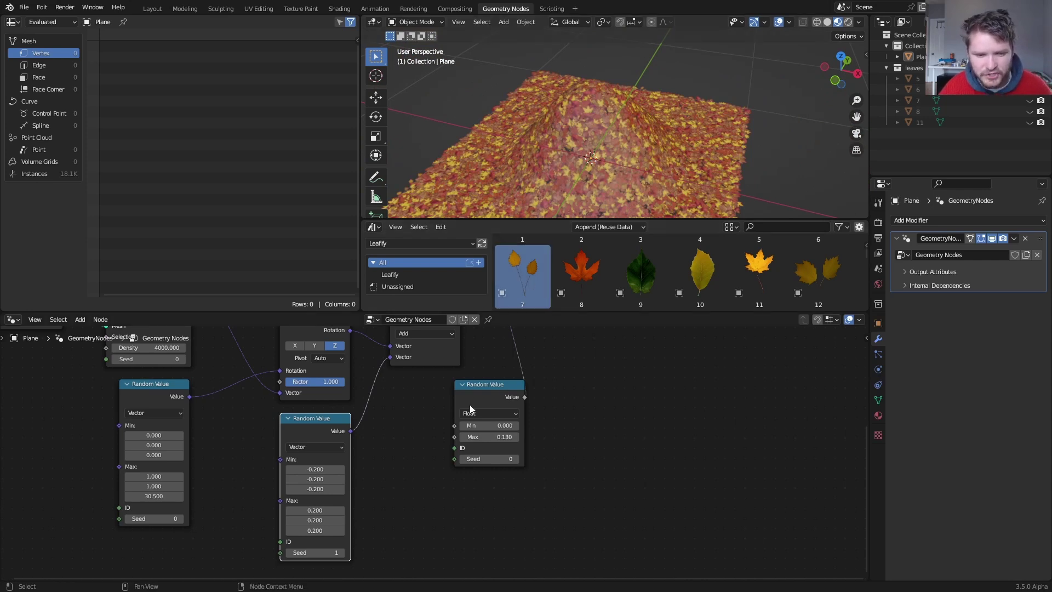
Insert a Set Position node on the link between Distribute Points on Faces and Instance on Points
middle_click_drag(410, 352, 512, 443)
middle_click_drag(392, 385, 463, 433)
key("shift+a")
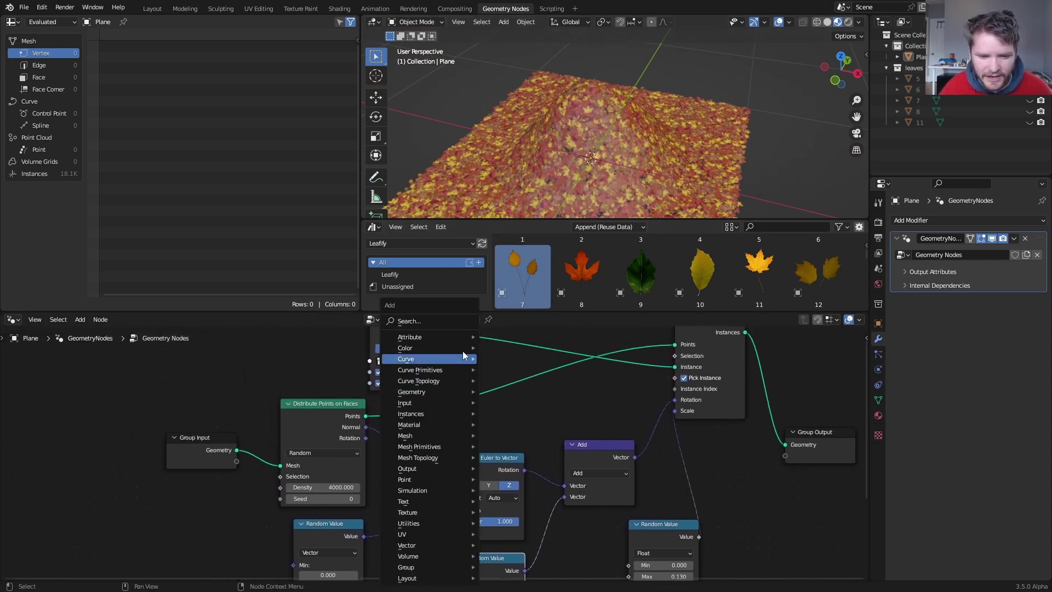
left_click(448, 326)
type("set")
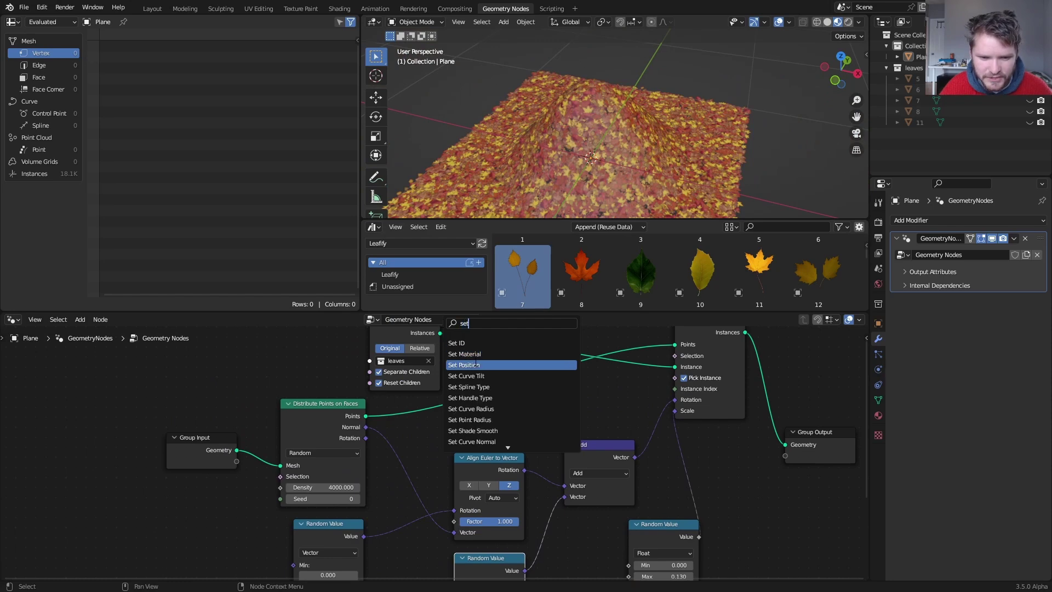
left_click(476, 364)
left_click(469, 401)
Tidy the node layout by moving Collection Info away and raising Set Position clear of Align Euler to Vector
middle_click_drag(470, 401, 507, 468)
left_click_drag(439, 388, 348, 336)
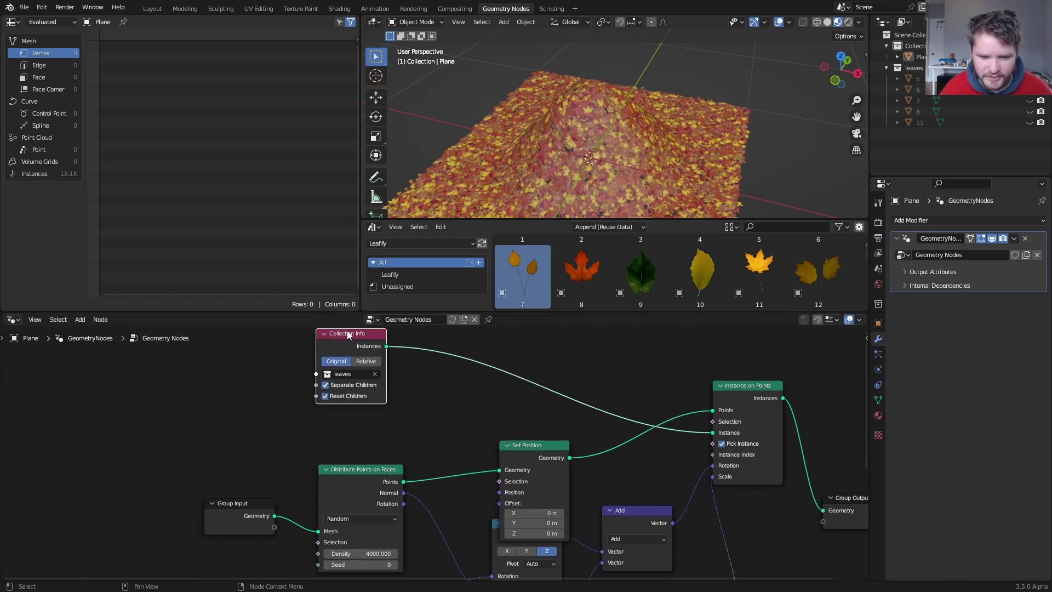
left_click_drag(530, 445, 529, 409)
middle_click_drag(499, 470, 532, 435)
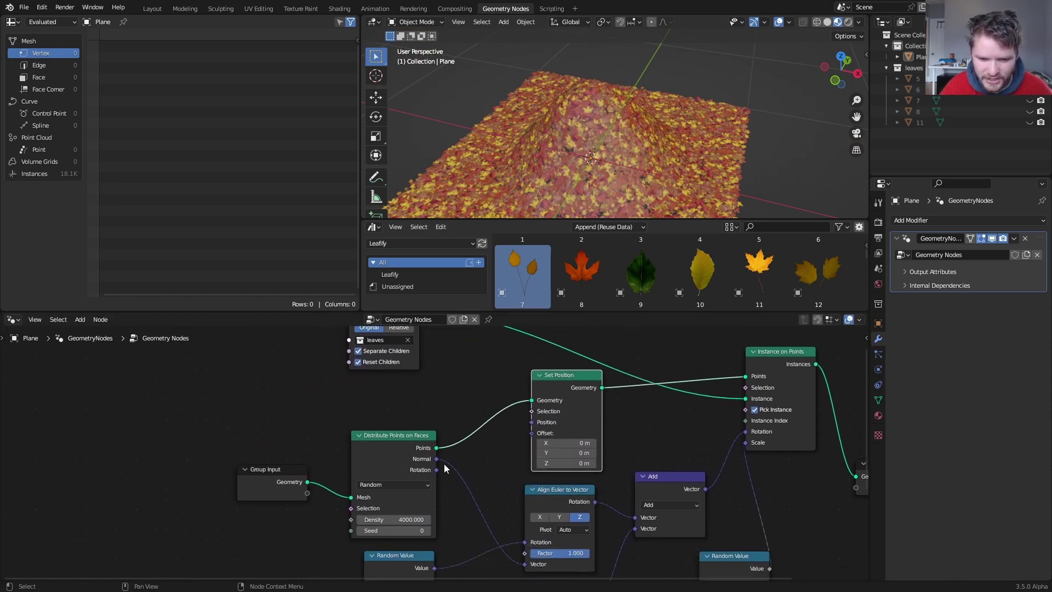
Link the point normals to the Set Position offset and insert a Vector Math node set to Scale on that link
left_click_drag(437, 459, 533, 434)
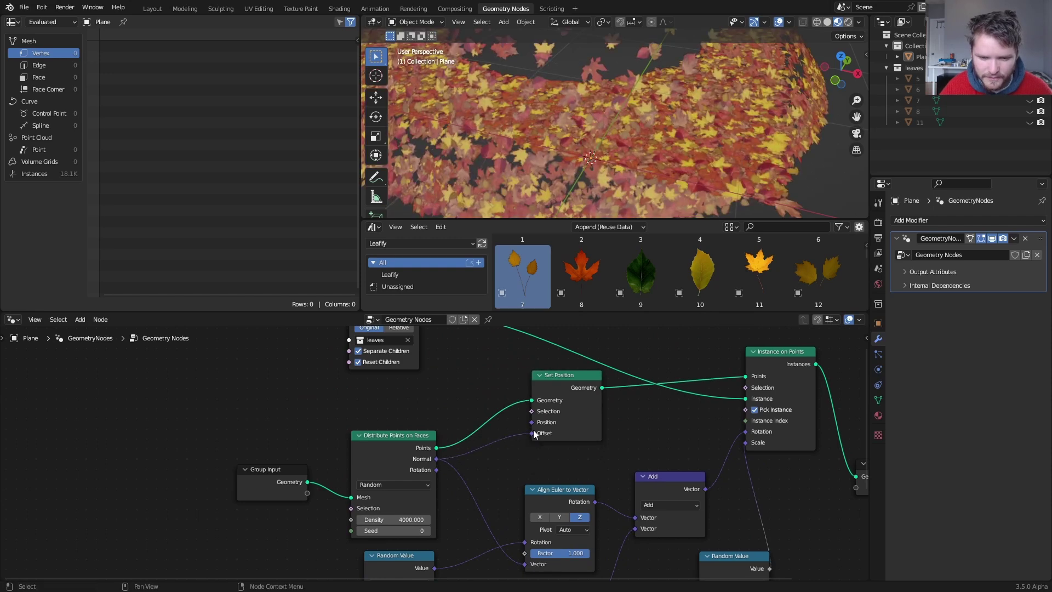
key("shift+a")
type("vec")
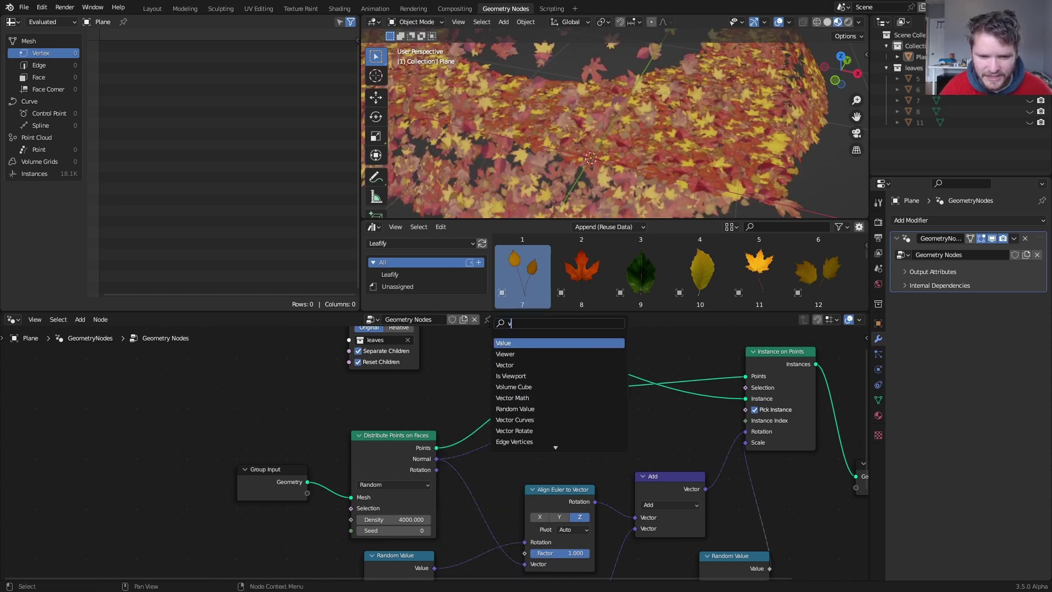
left_click(516, 353)
left_click(509, 472)
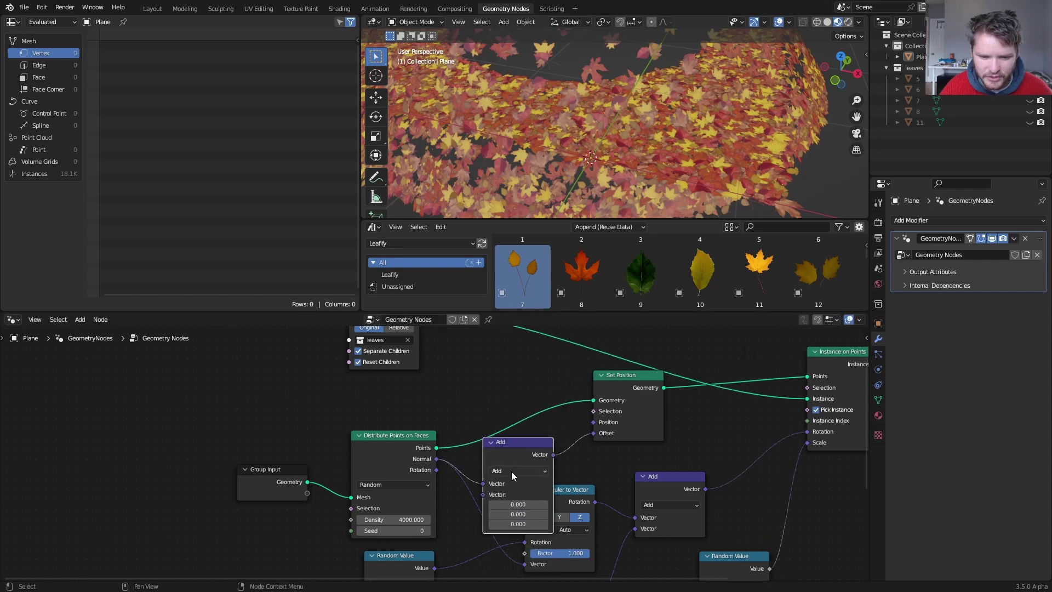
left_click(511, 471)
left_click(500, 304)
Drive the vector Scale node's Scale input from a new float Random Value node placed above Distribute Points on Faces
middle_click_drag(594, 140, 632, 91)
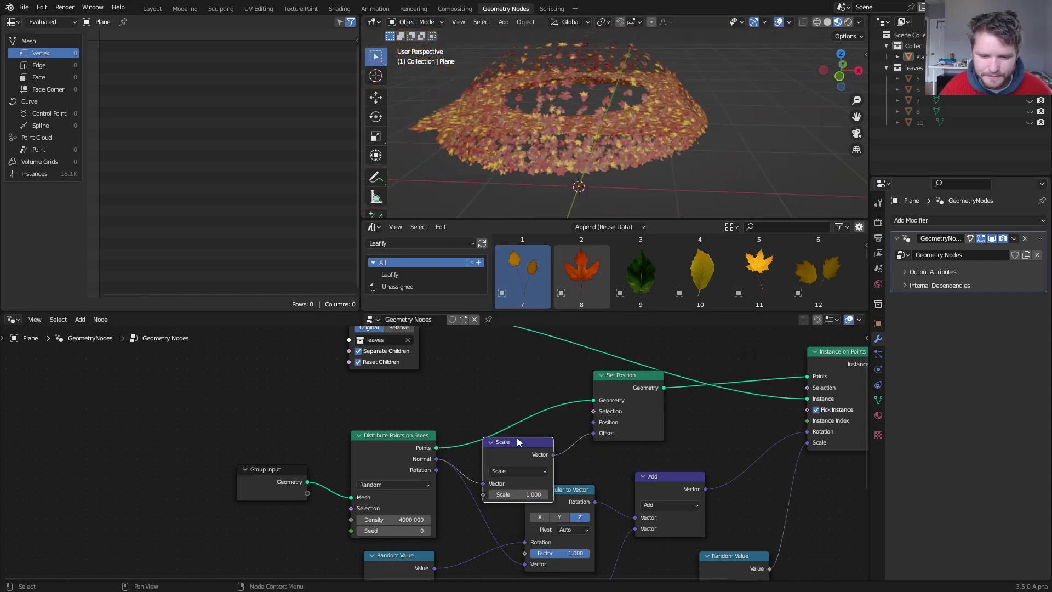
scroll(493, 466, "up", 2)
left_click_drag(505, 516, 362, 398)
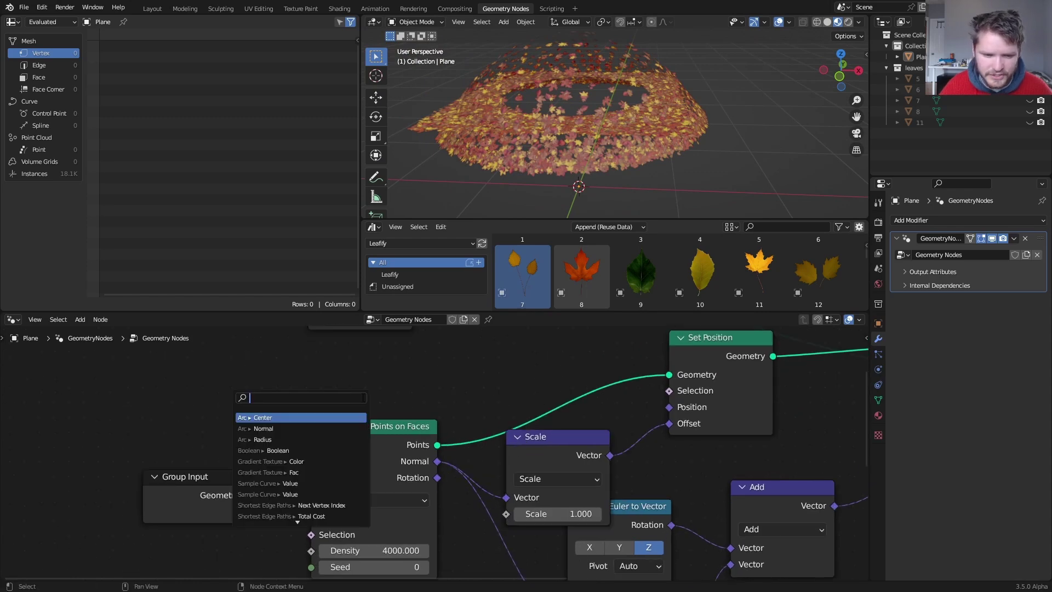
type("random")
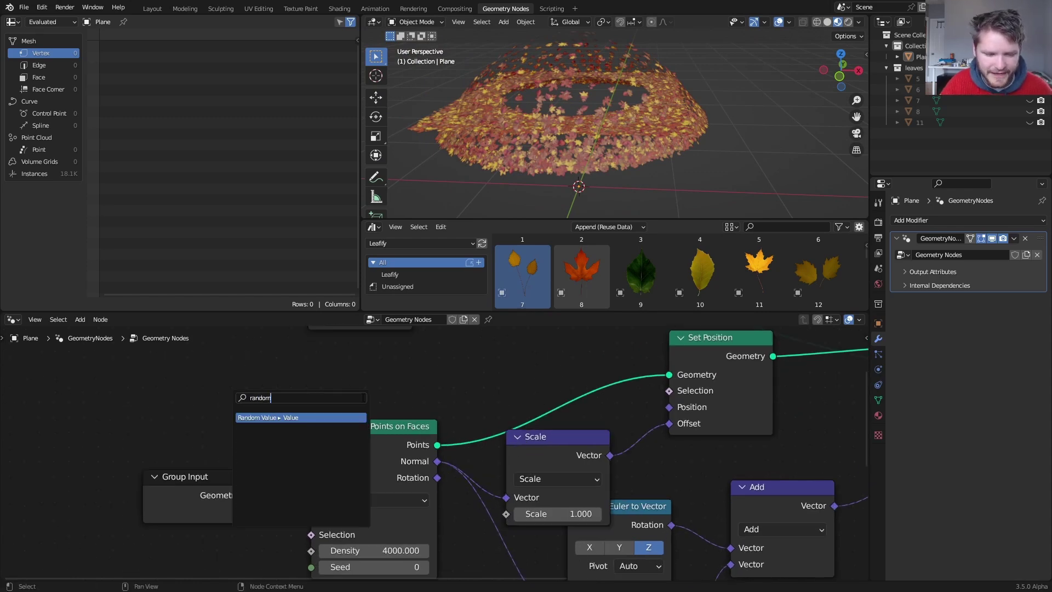
key("Return")
left_click(302, 356)
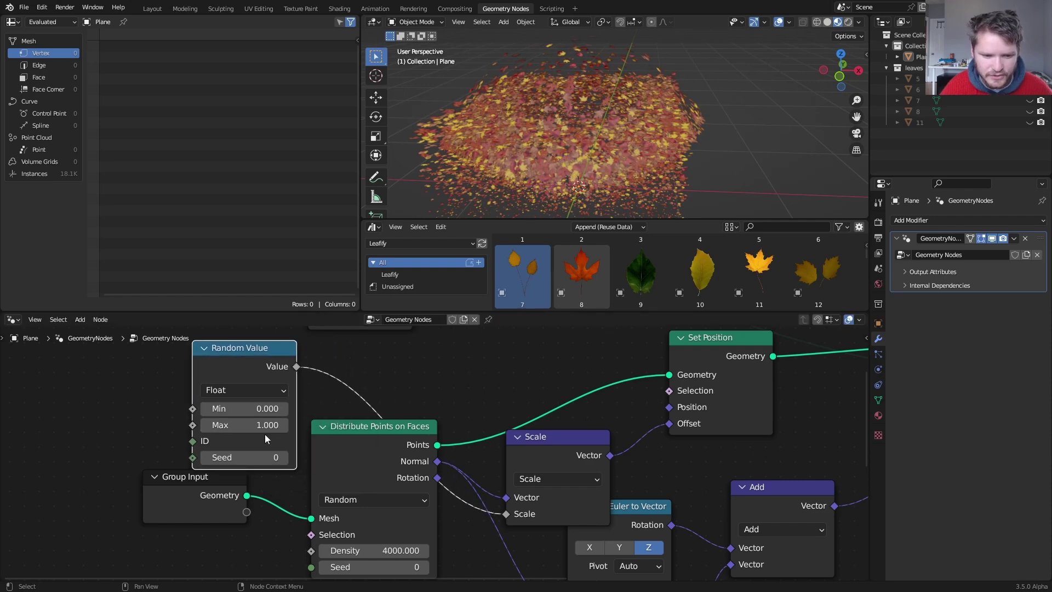
Set the range of the Random Value driving the normal offset to Min -0.03 and Max 0.03
left_click(263, 425)
type("0")
key("Return")
scroll(495, 195, "up", 3)
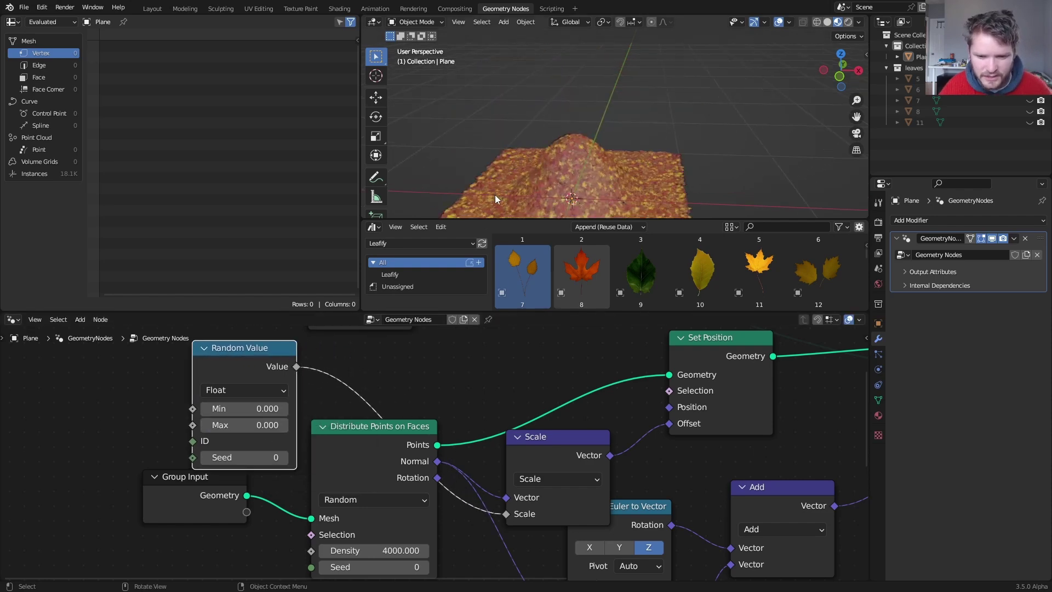
middle_click_drag(502, 213, 512, 123, "shift")
left_click_drag(266, 421, 269, 420)
left_click(266, 408)
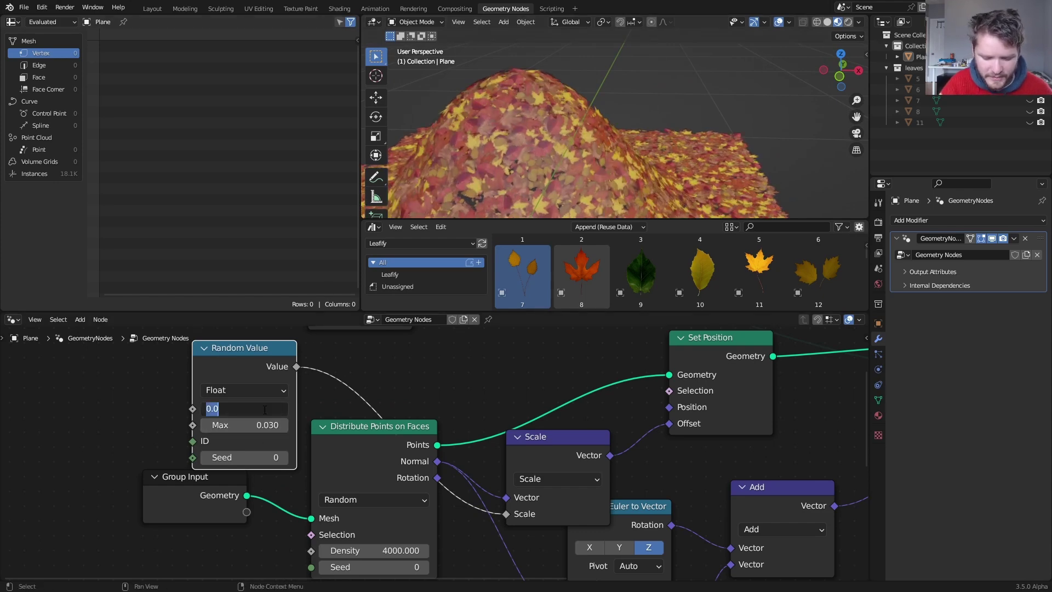
type("-.03")
key("Return")
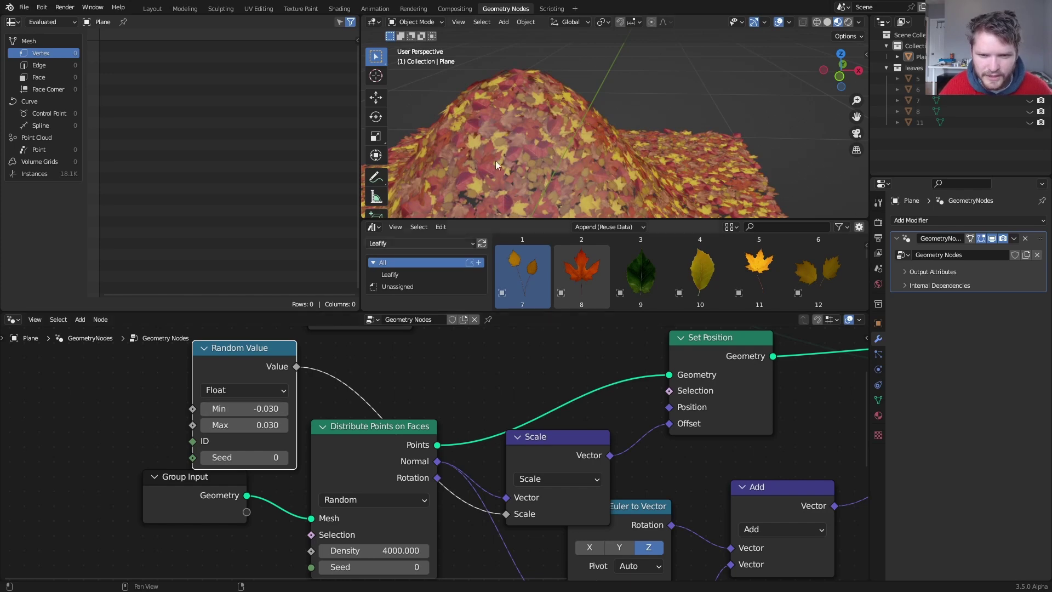
Mute and unmute the Set Position node several times to compare the hill with and without the leaf offset
scroll(515, 143, "down", 3)
middle_click_drag(515, 142, 527, 113, "shift")
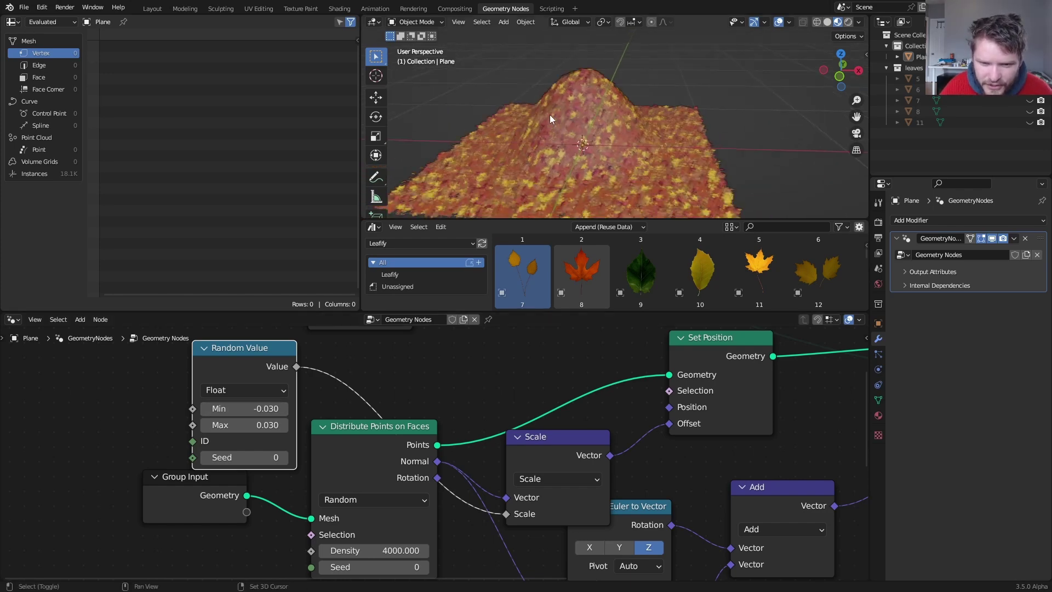
left_click(694, 345)
key("m")
key("m")
key("m")
key("m")
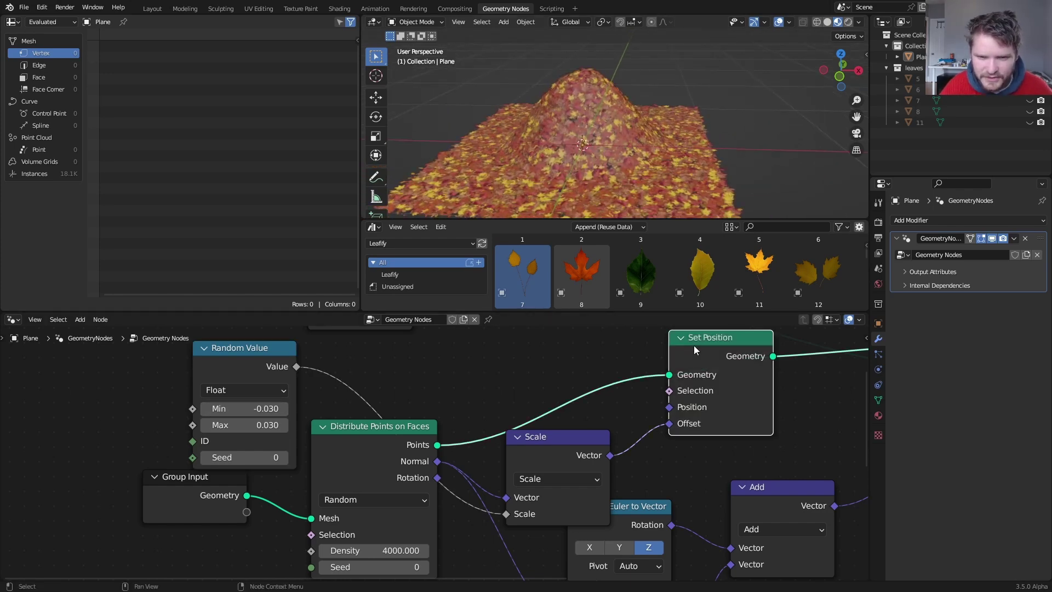
key("m")
key("m")
Set all three Min components of the vector Random Value feeding the Add node to -0.5
middle_click_drag(660, 446, 498, 340)
scroll(499, 343, "down", 4)
middle_click_drag(501, 473, 503, 397)
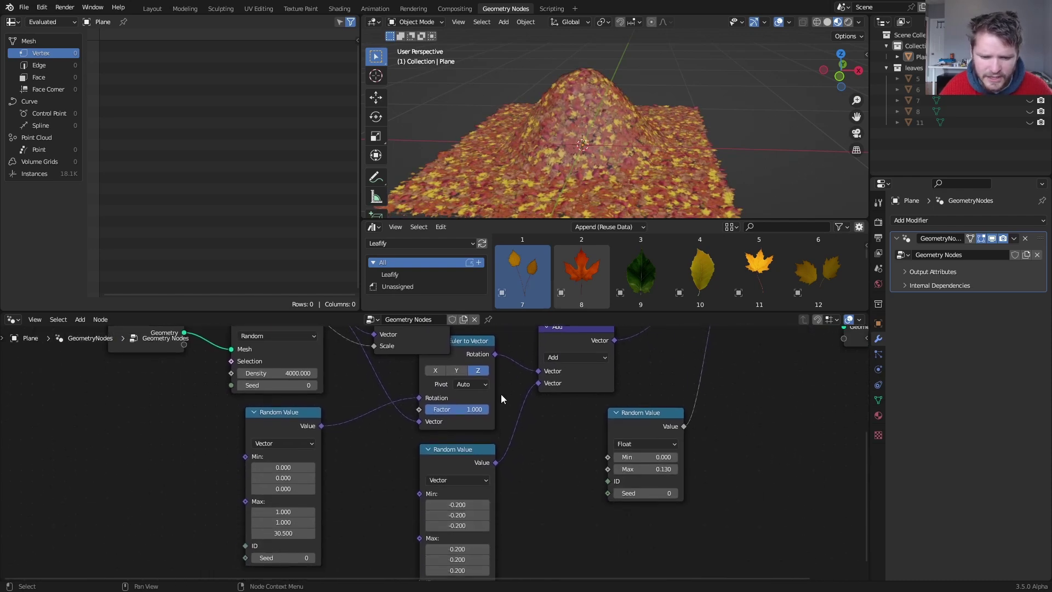
left_click_drag(459, 504, 459, 526)
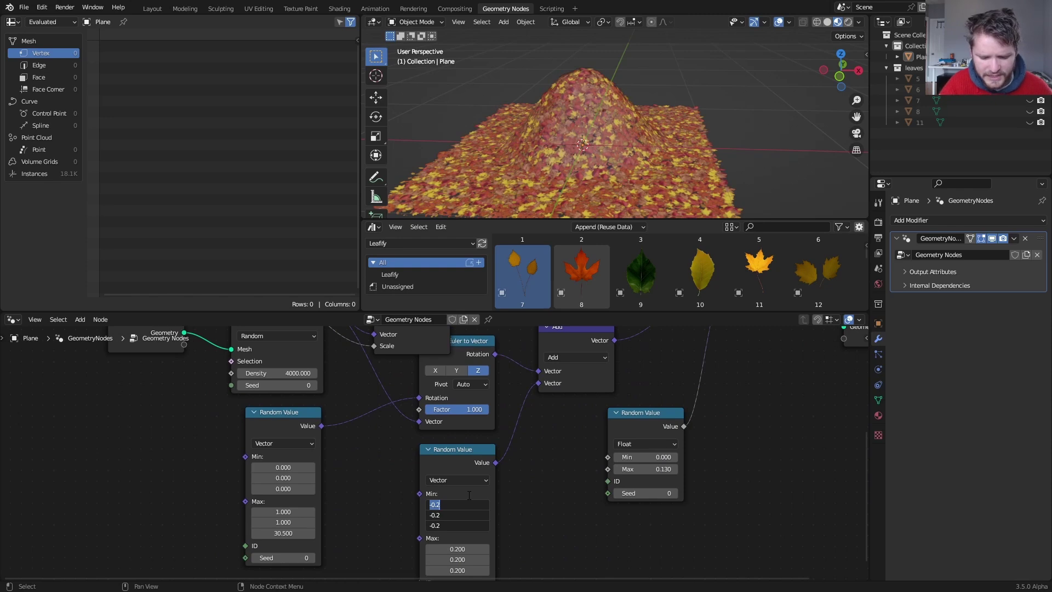
key("Tab")
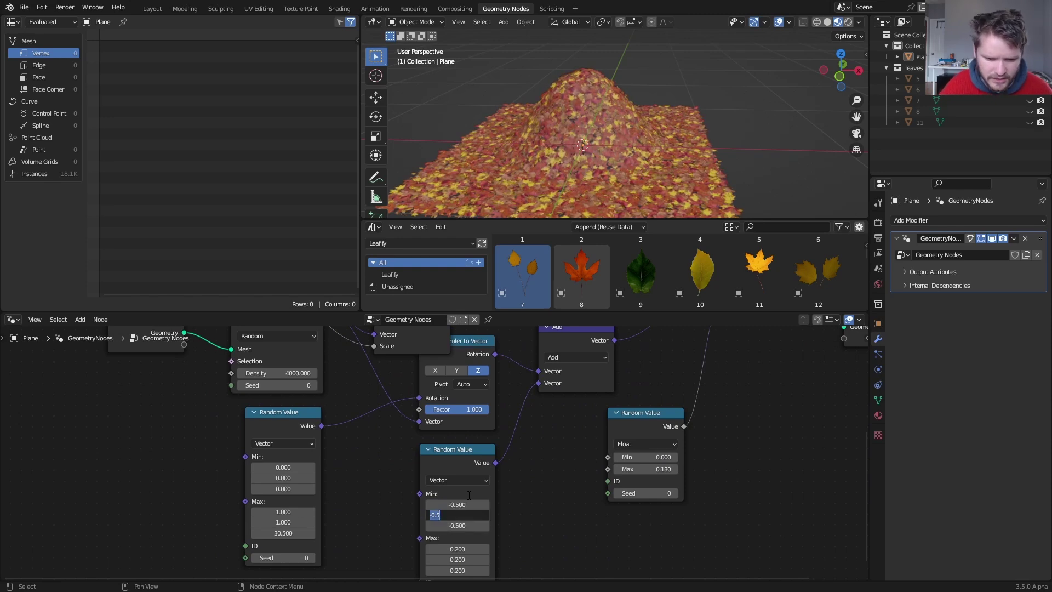
key("Return")
Set all three Max components of the vector Random Value feeding the Add node to 0.5
middle_click_drag(512, 564, 521, 498)
left_click(468, 486)
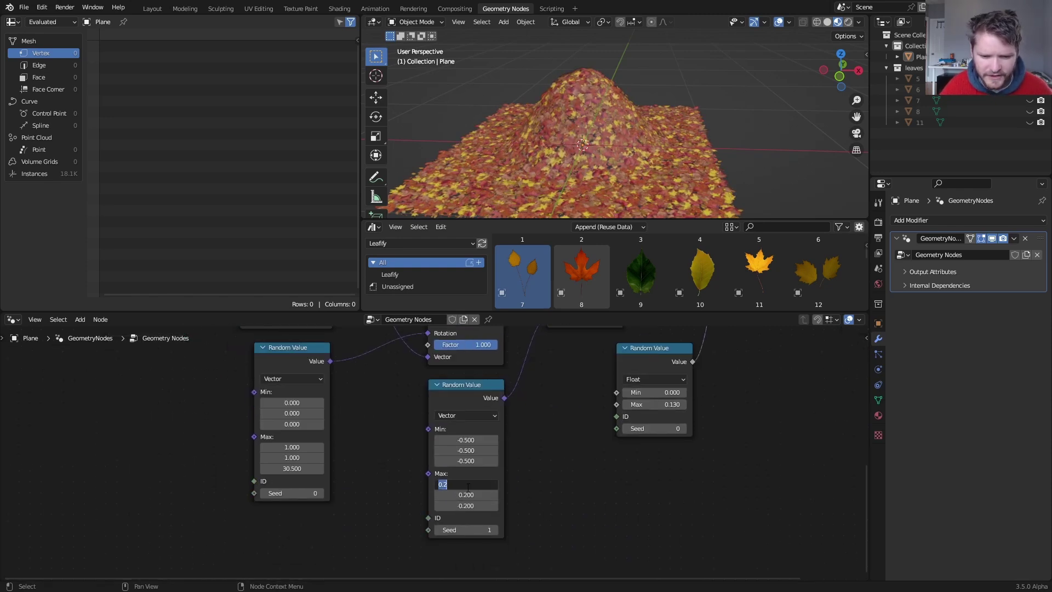
key("Tab")
type(".5")
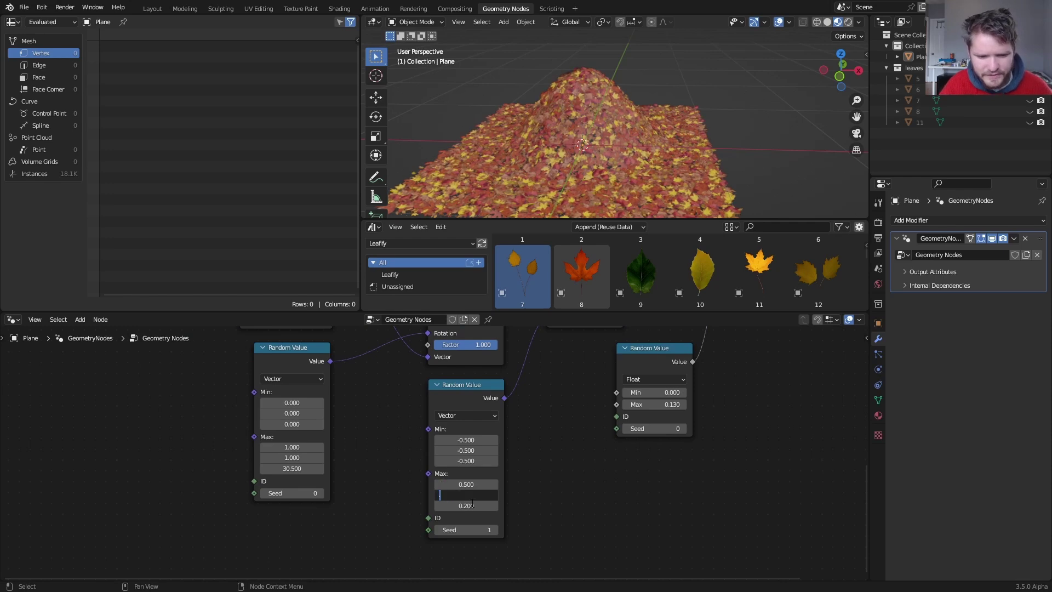
key("Tab")
type(".5")
key("Return")
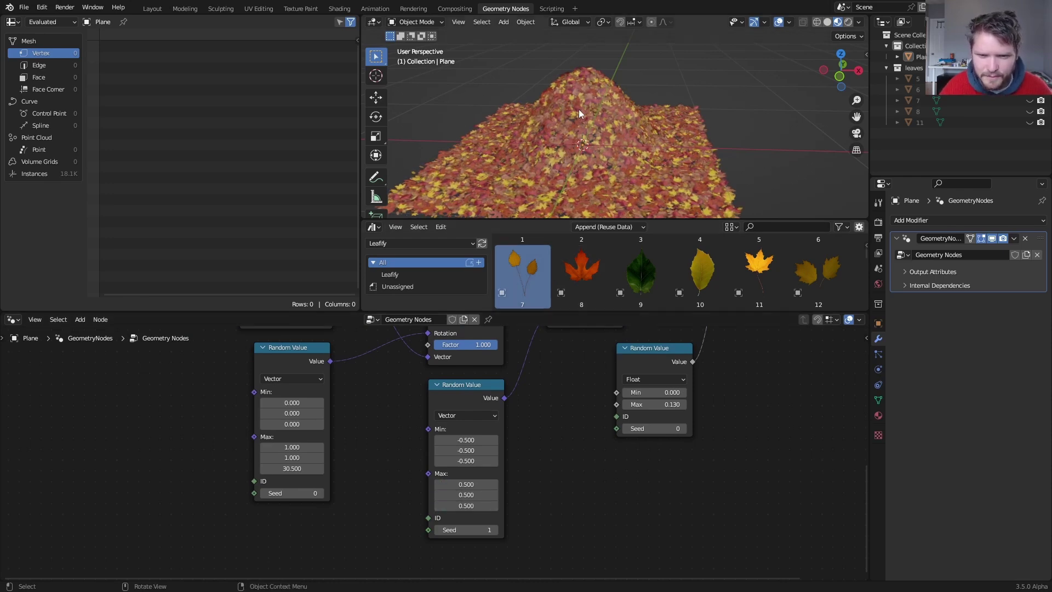
Set the render engine to Cycles with GPU Compute as the device and show the hill in rendered viewport shading
middle_click_drag(579, 110, 646, 126)
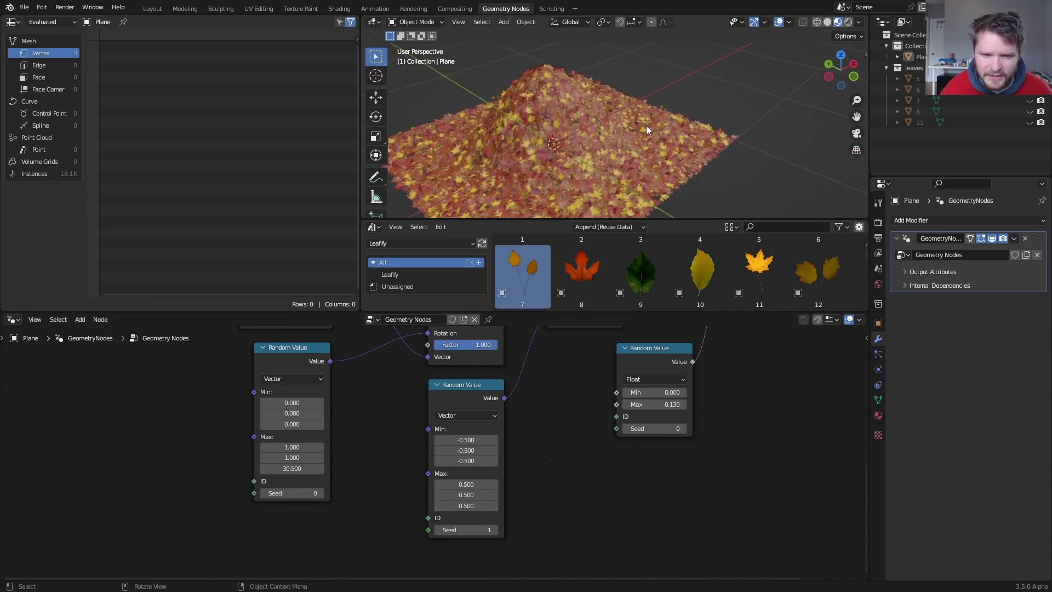
left_click(879, 222)
left_click(981, 220)
left_click(979, 255)
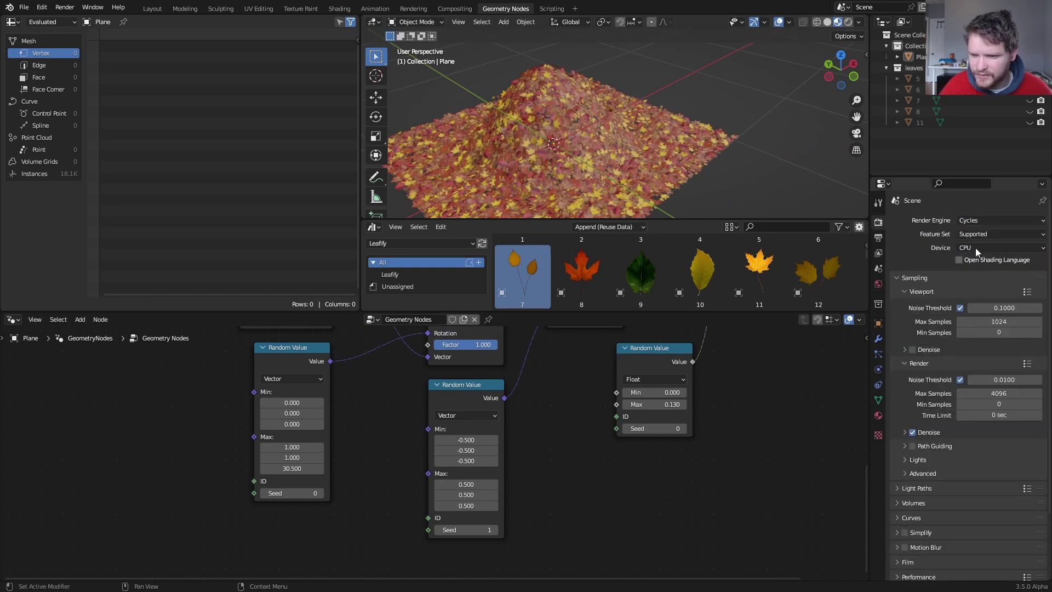
left_click(976, 248)
left_click(978, 260)
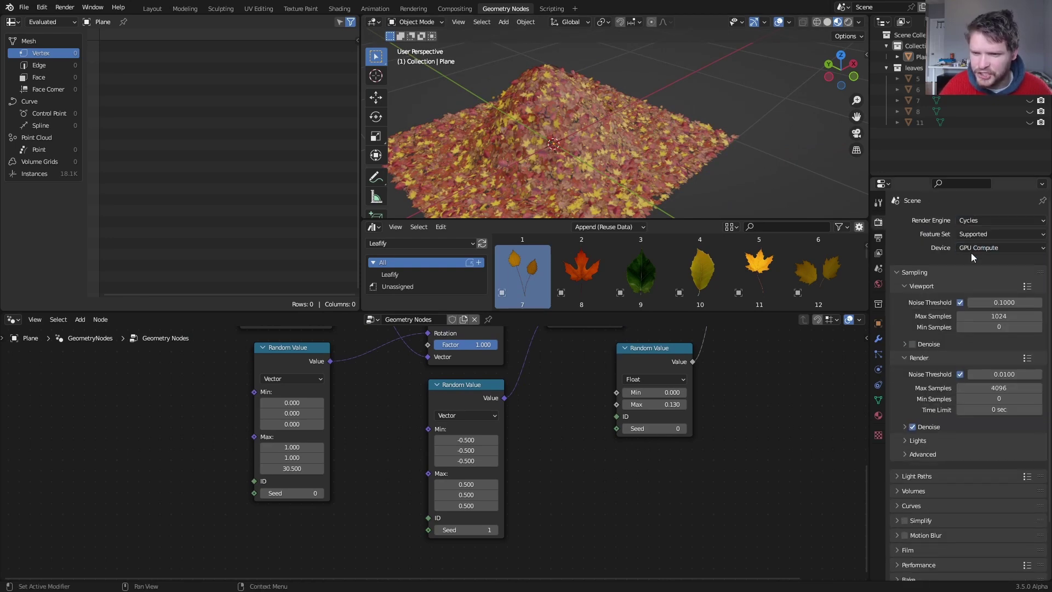
left_click(850, 24)
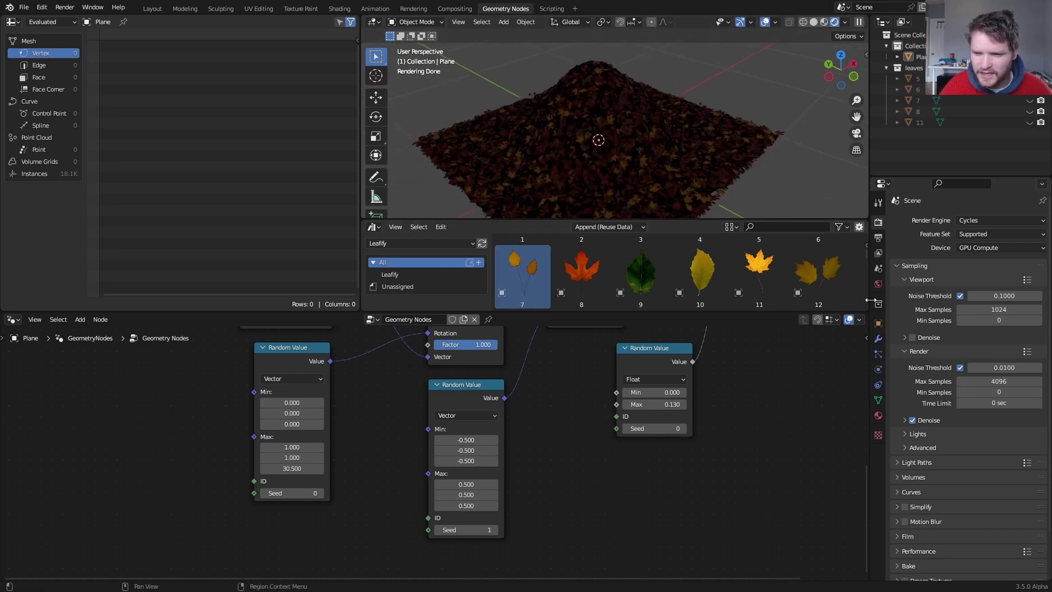
Use an Environment Texture for the world color and load machine_shop_03_4k.exr from the Desktop
left_click(879, 284)
left_click(957, 289)
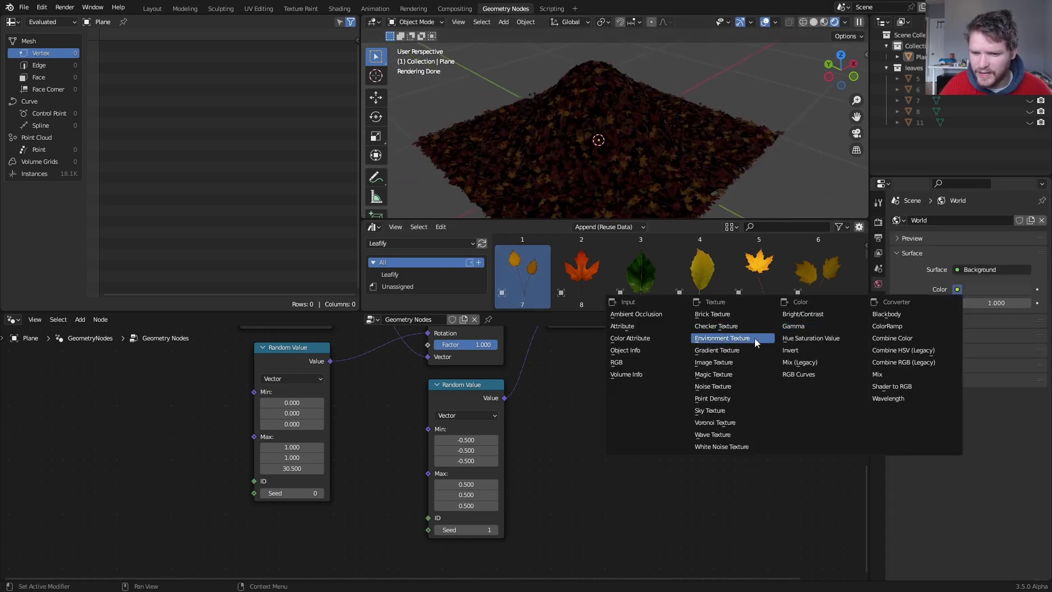
left_click(712, 336)
left_click(1008, 305)
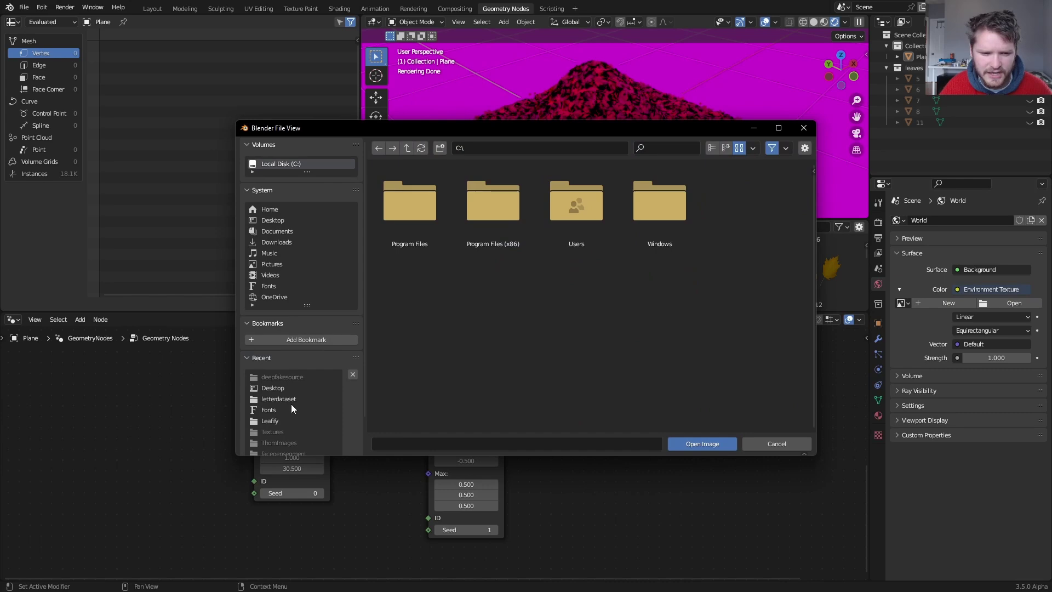
scroll(288, 407, "down", 2)
left_click(273, 181)
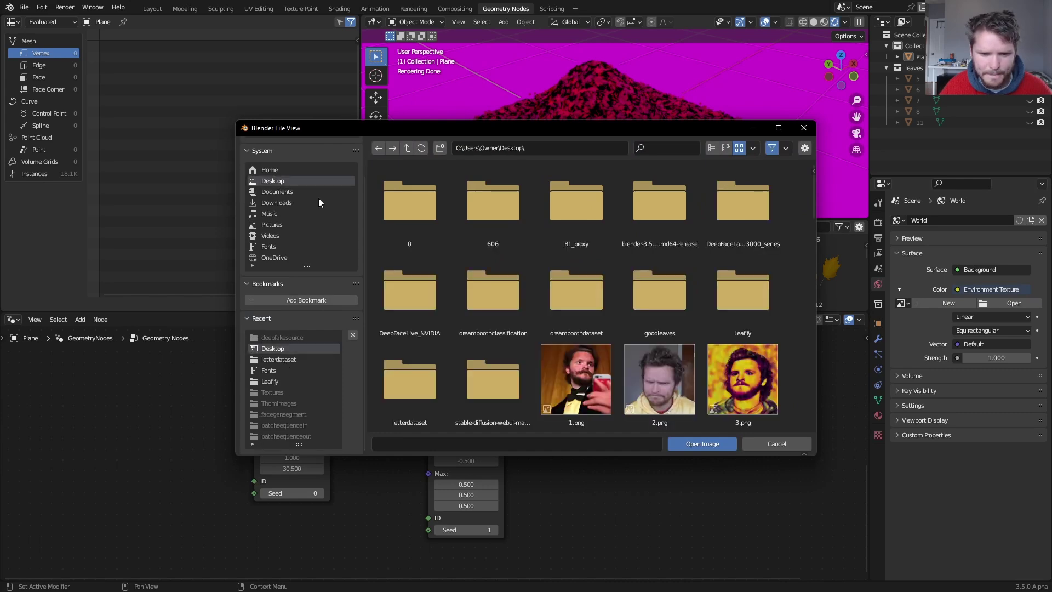
scroll(530, 274, "down", 8)
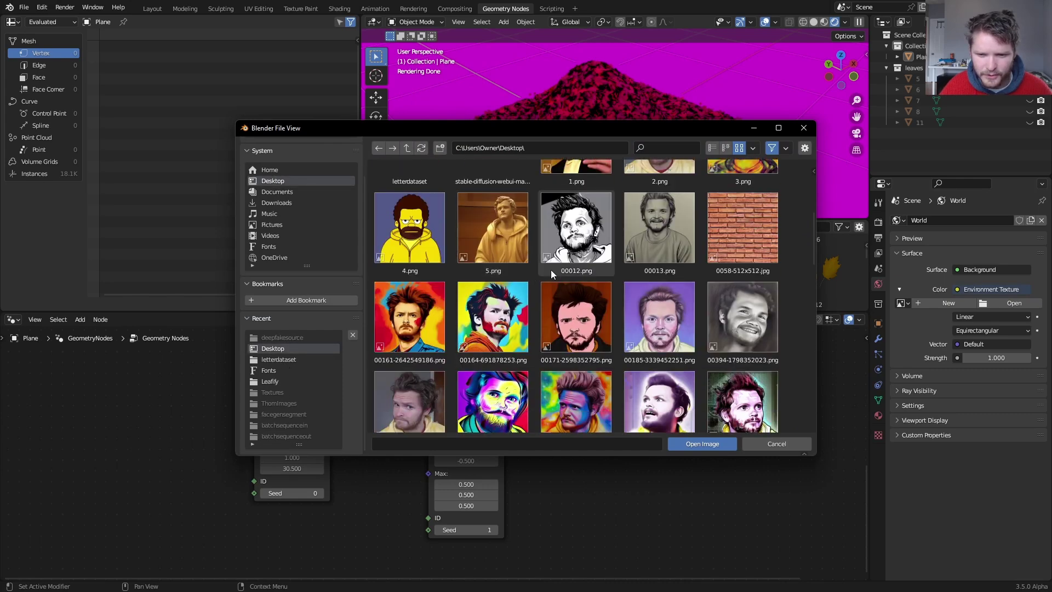
scroll(551, 269, "down", 6)
scroll(550, 270, "down", 3)
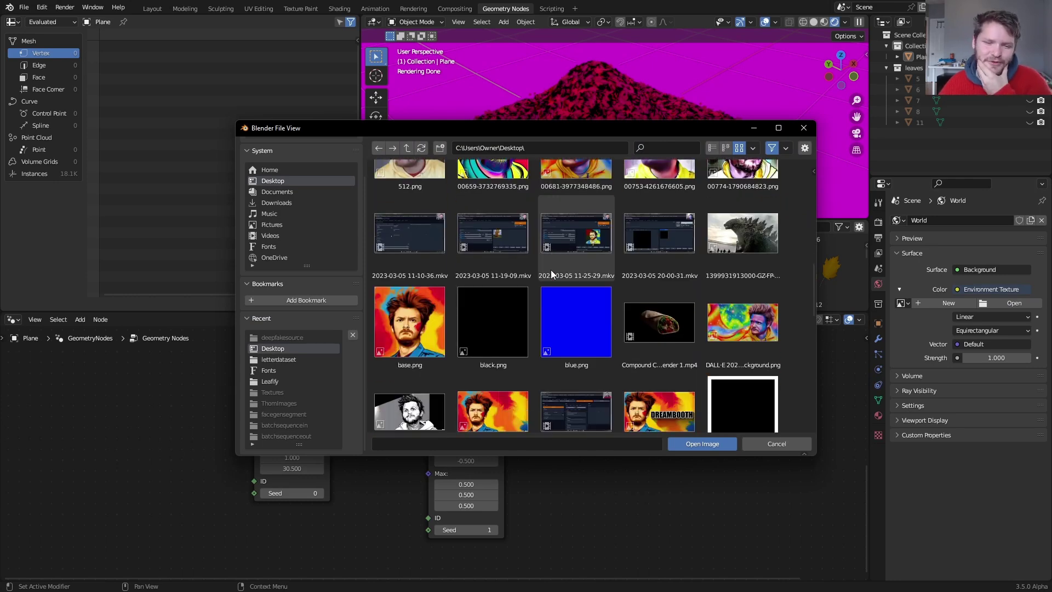
scroll(550, 270, "down", 3)
scroll(551, 269, "down", 3)
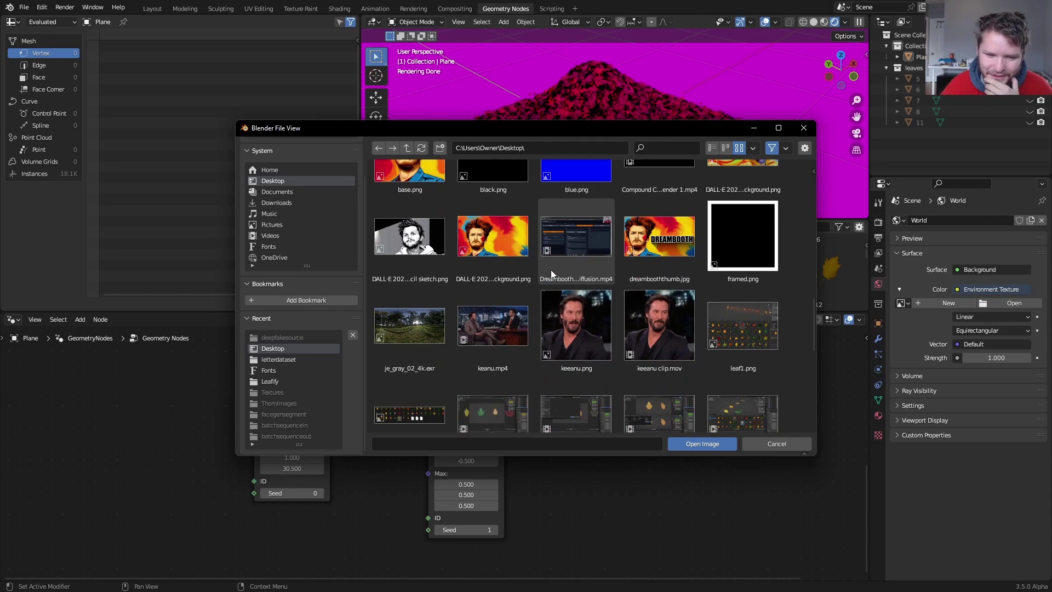
scroll(532, 282, "down", 3)
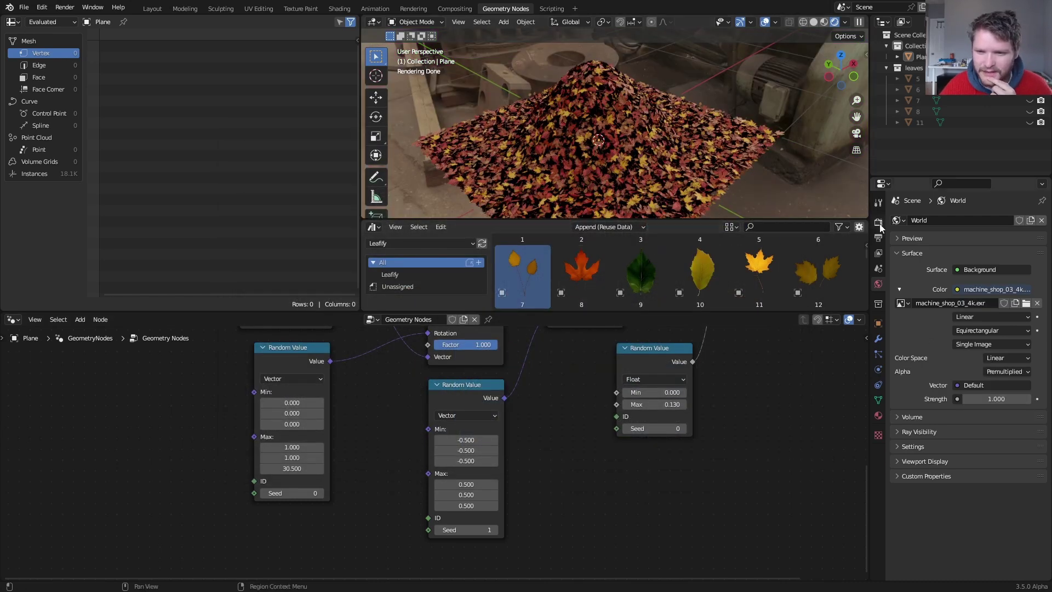
Enable Transparent in the Film render settings to hide the environment image behind the hill
left_click(878, 222)
left_click(919, 536)
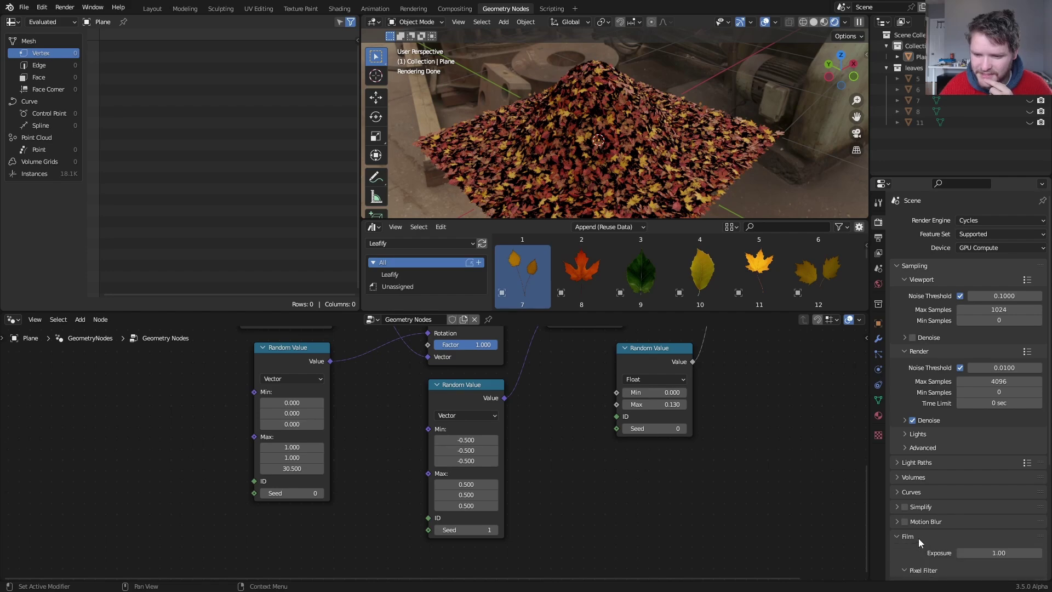
scroll(919, 538, "down", 3)
left_click(911, 550)
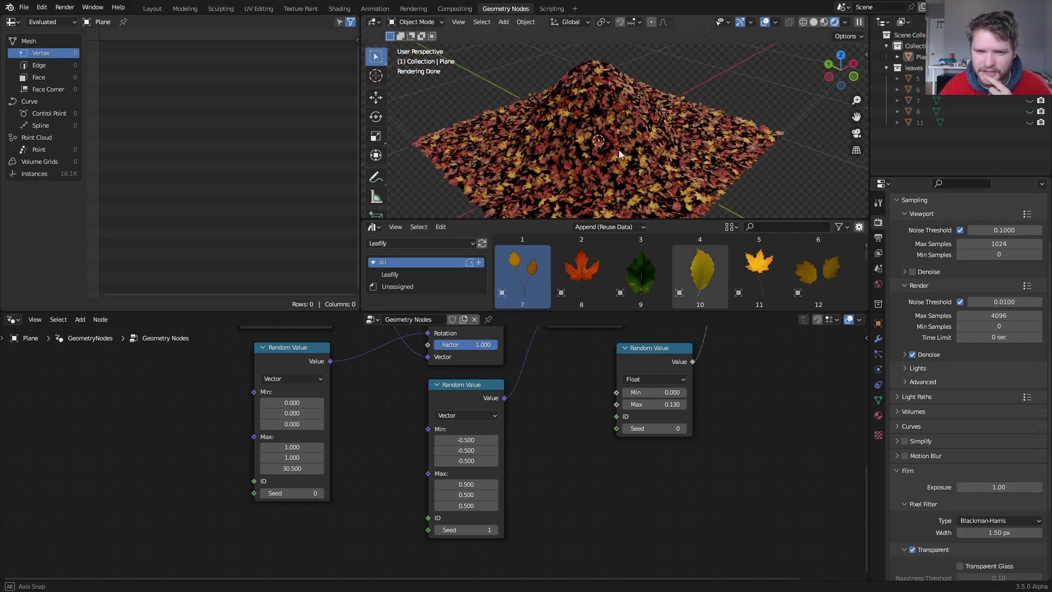
Try a Transparent max bounces value of 4 in the Light Paths settings, then restore it to 8 to compare the leaves
middle_click_drag(615, 150, 637, 137)
scroll(637, 137, "up", 6)
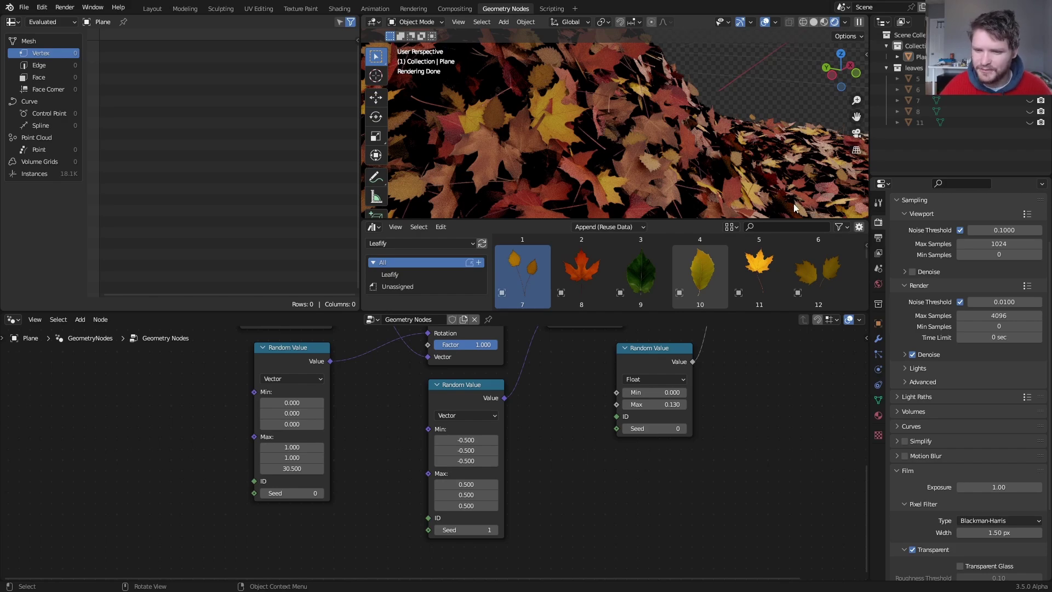
scroll(699, 117, "down", 6)
key("d")
left_click_drag(718, 84, 689, 90)
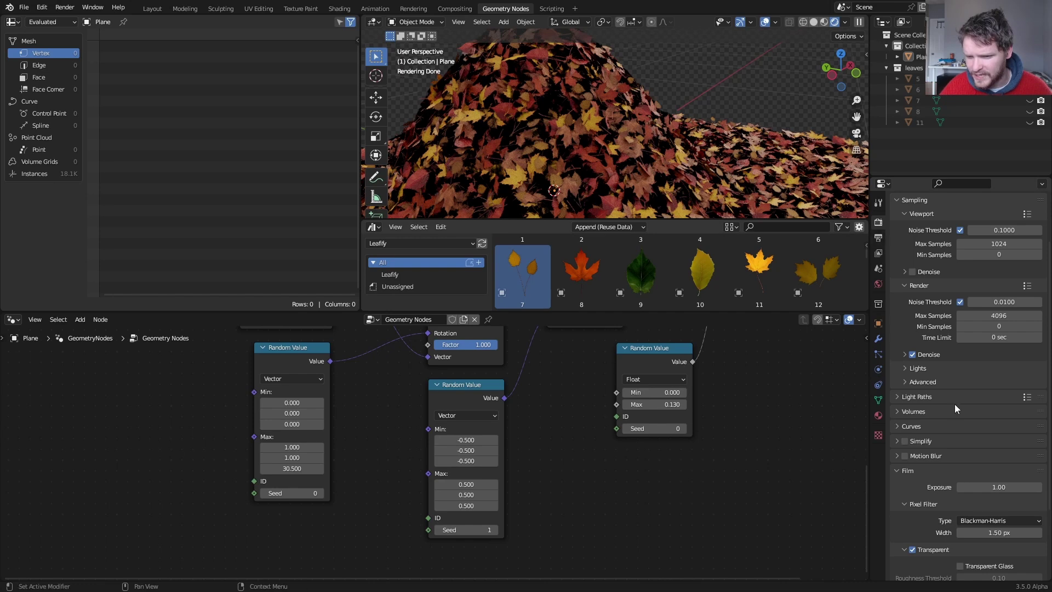
left_click(931, 397)
scroll(931, 400, "down", 4)
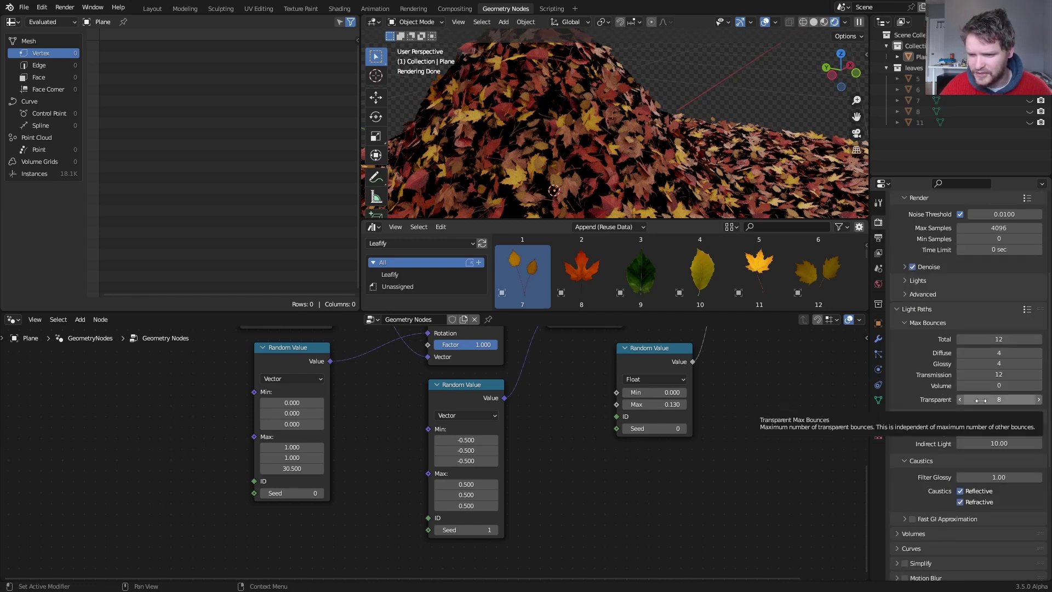
key("Return")
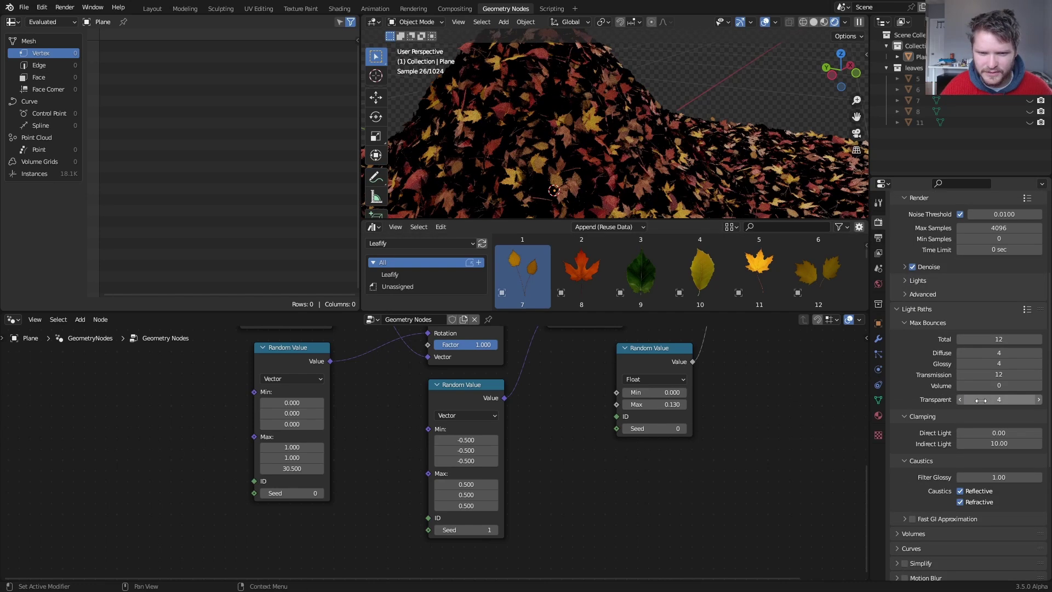
left_click(981, 400)
key("Return")
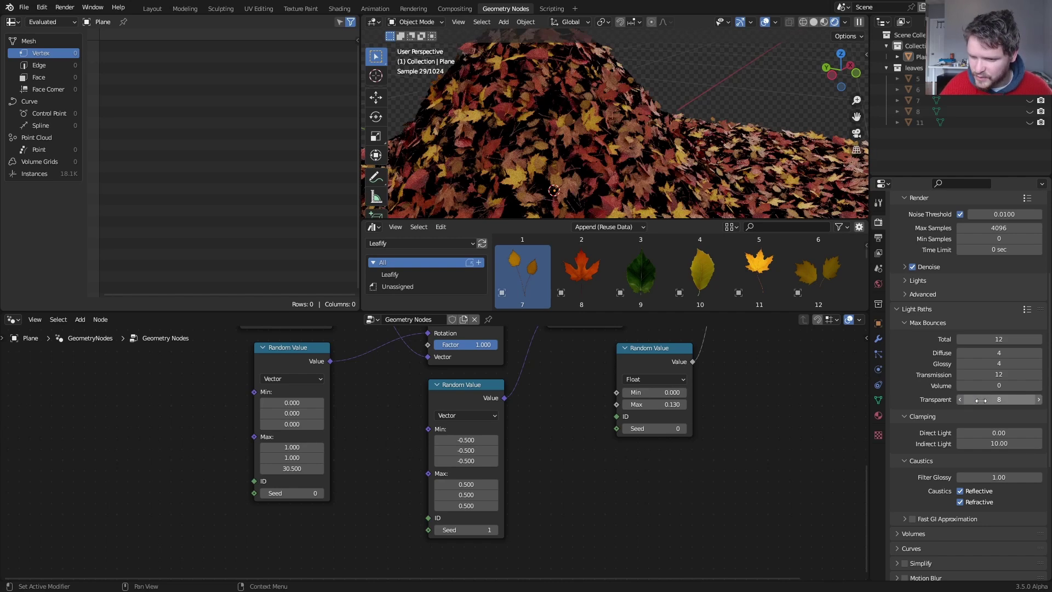
Raise the Transparent max bounces of the Light Paths first to 12, then to 20
left_click(982, 401)
type("12")
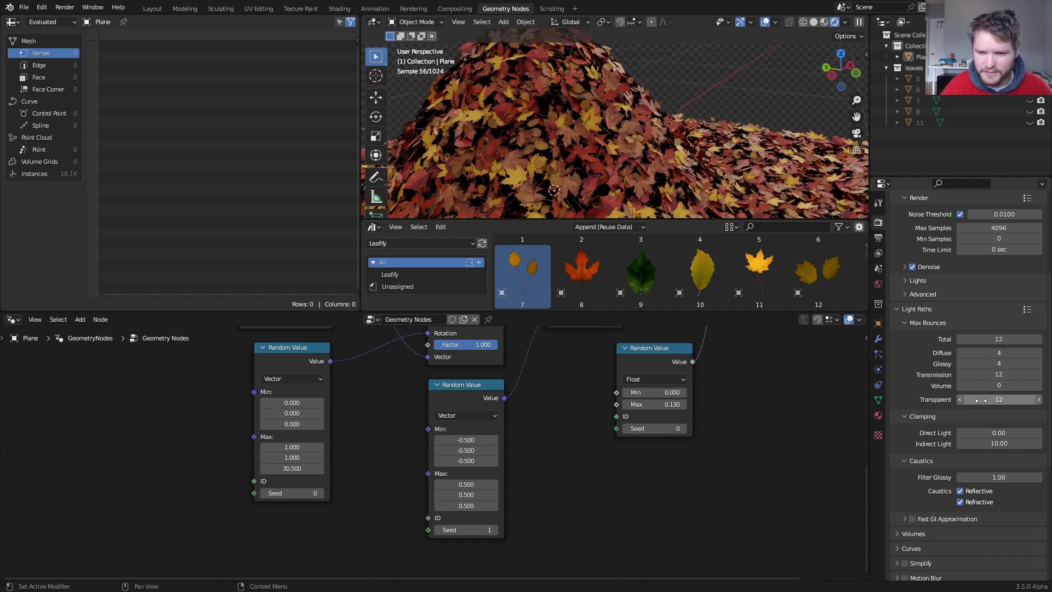
key("ctrl+a")
type("20")
key("Return")
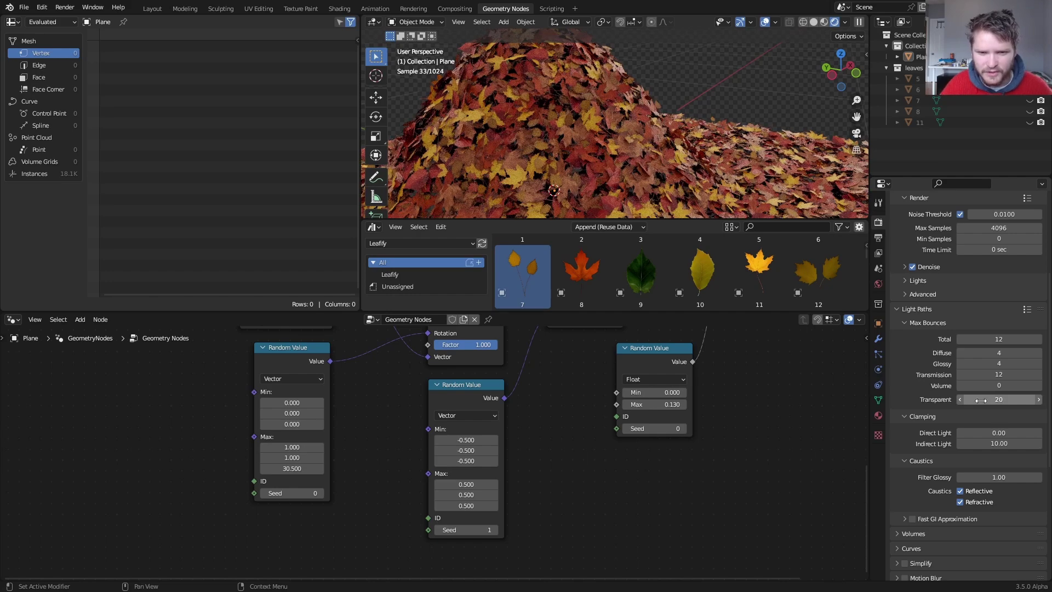
Switch to the Layout workspace and view the whole leaf hill in rendered viewport shading
scroll(712, 121, "down", 5)
middle_click_drag(623, 129, 589, 130)
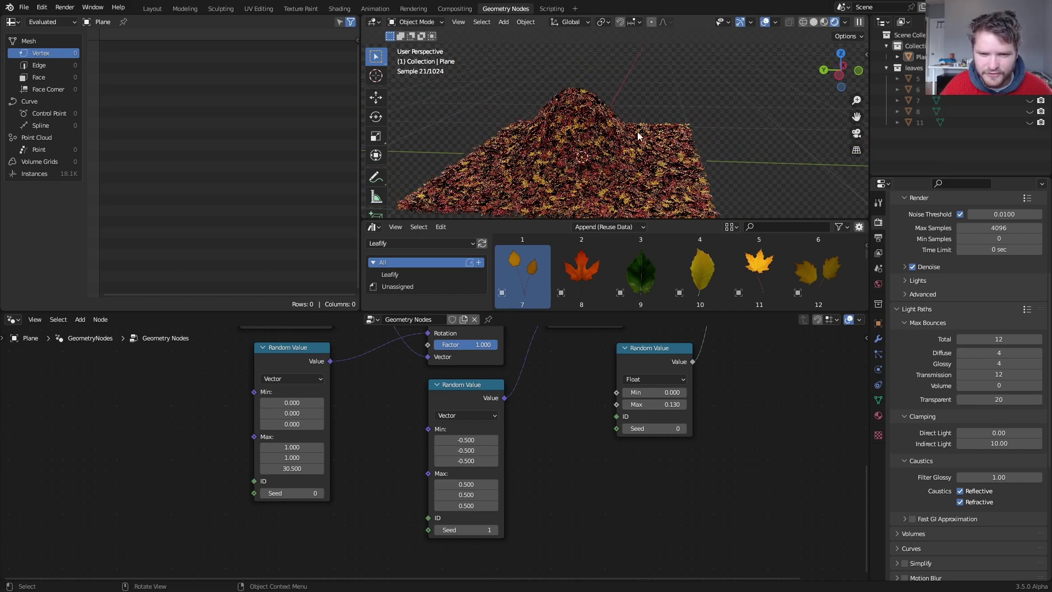
left_click(158, 9)
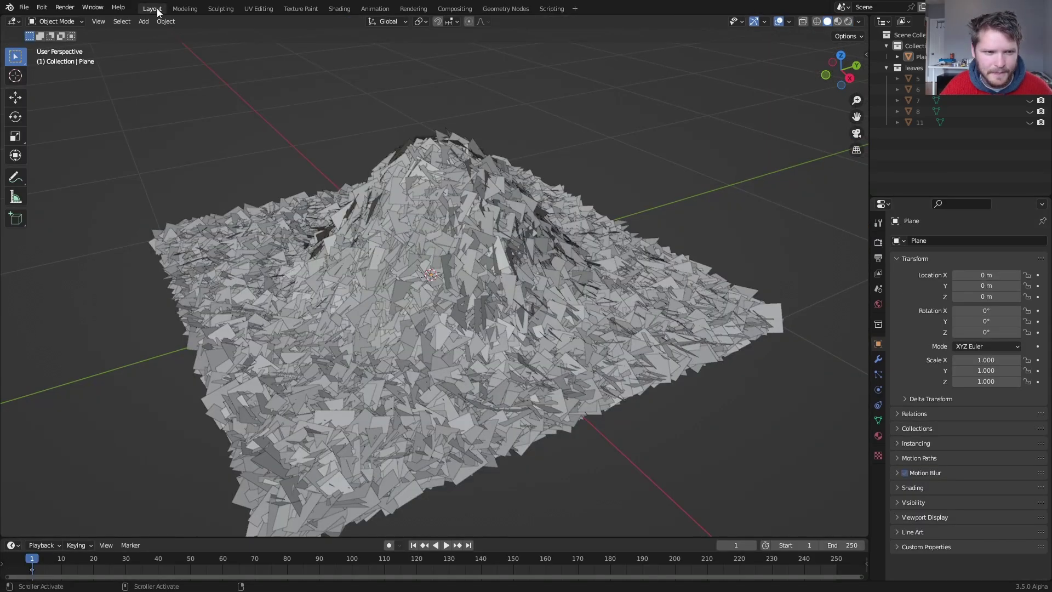
left_click(846, 22)
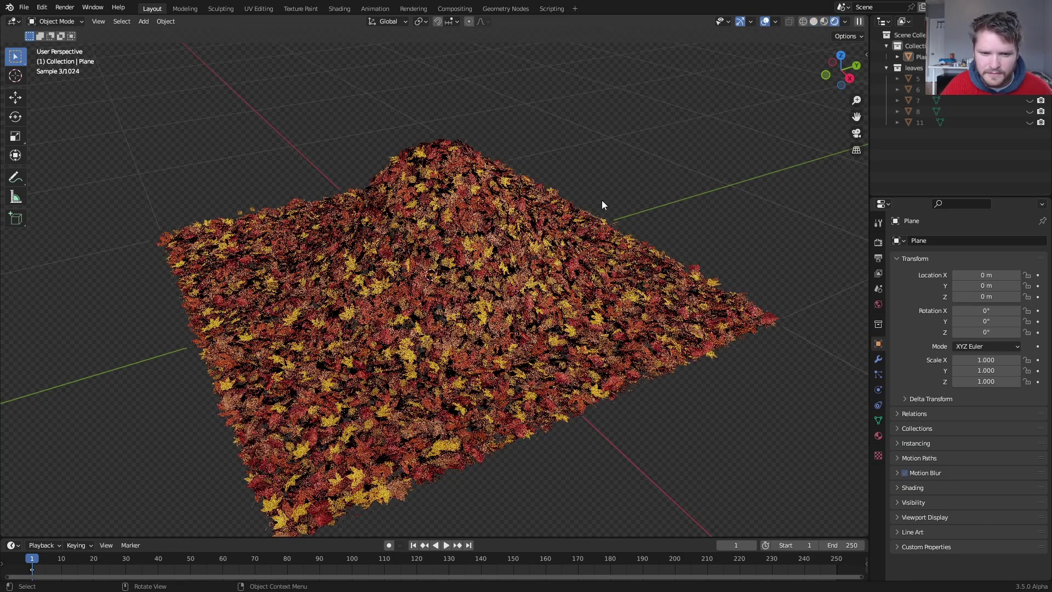
middle_click_drag(436, 236, 501, 218)
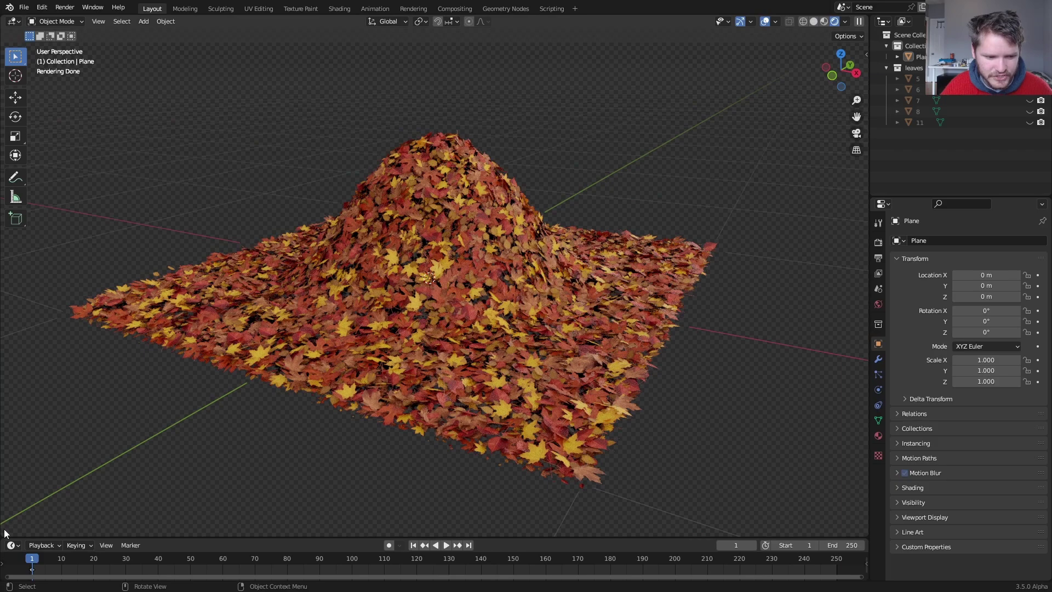
Split off an area below the 3D viewport as an Asset Browser showing the Leafify library, and enlarge it
left_click_drag(7, 522, 15, 419)
left_click(14, 426)
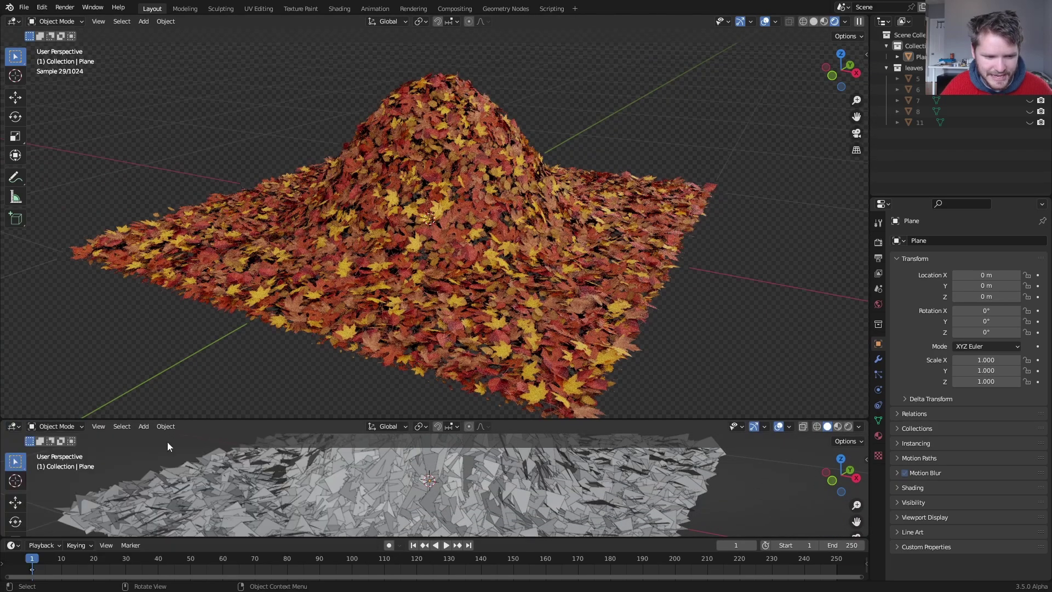
left_click(12, 427)
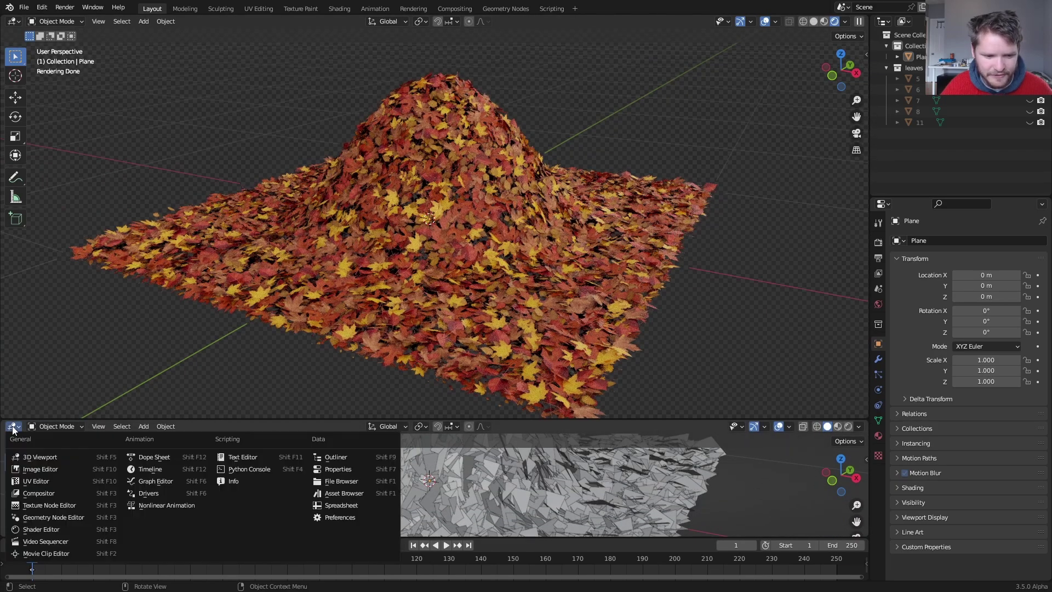
left_click(335, 496)
left_click(71, 444)
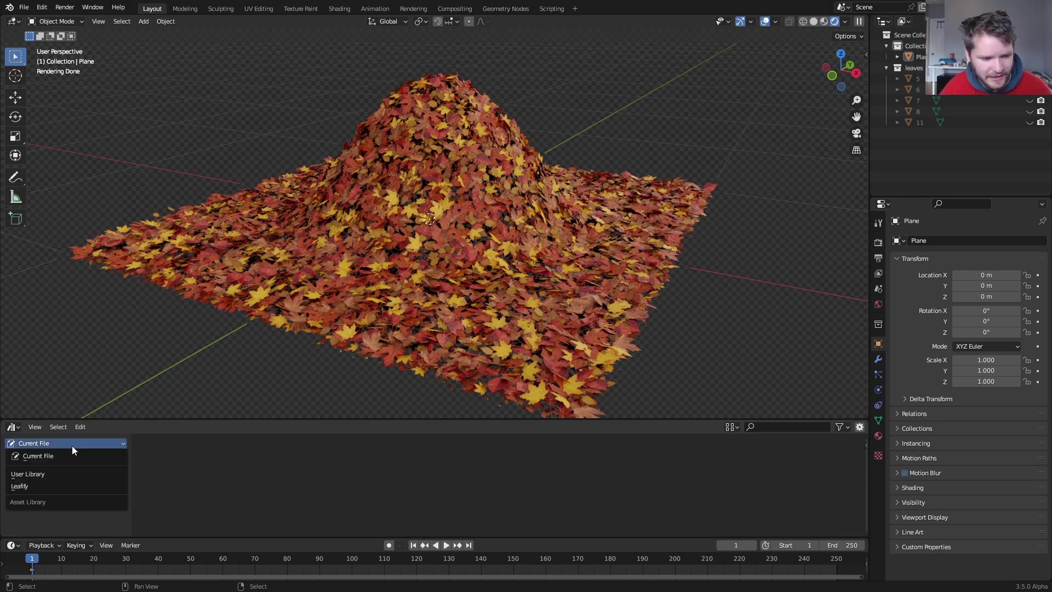
left_click(54, 480)
left_click_drag(131, 420, 134, 368)
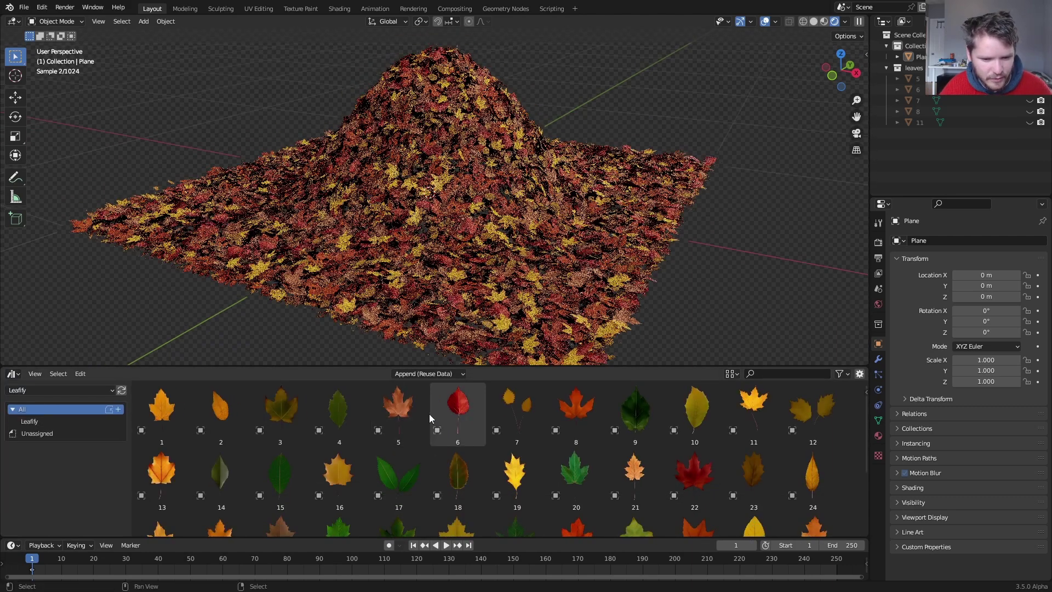
Add the green leaf asset 17 beside the hill and move it to the leaves collection
left_click_drag(413, 427, 150, 333)
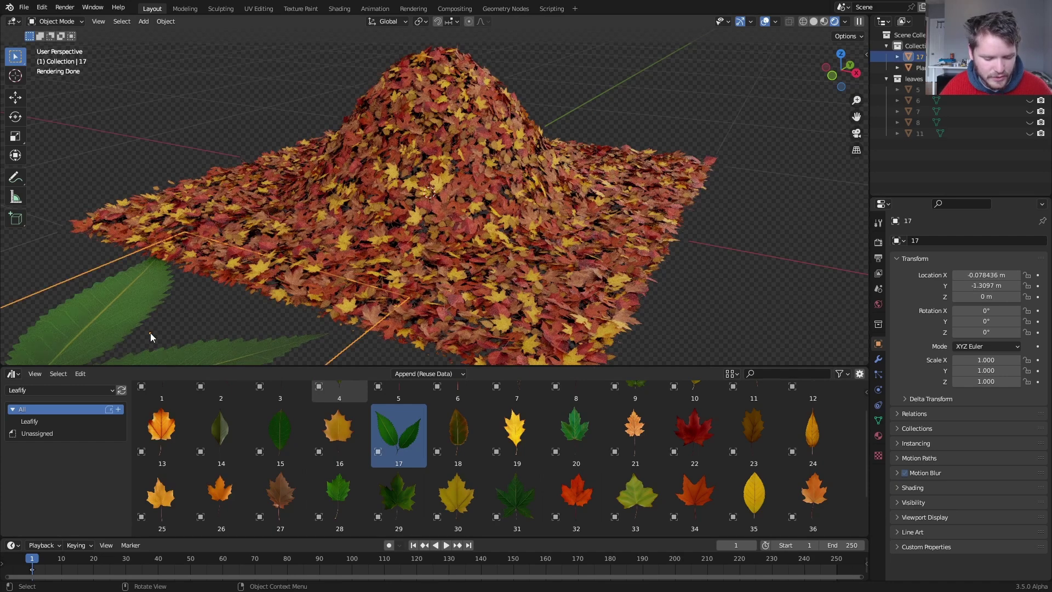
key("m")
left_click(122, 371)
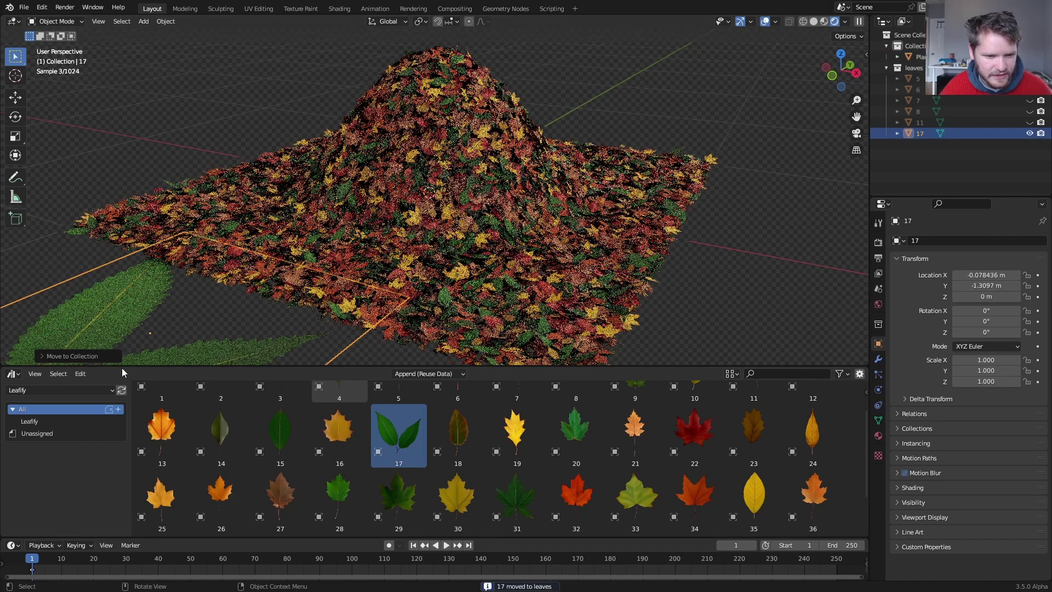
Unhide the source leaf objects and try scaling them down in Object Mode
middle_click_drag(333, 248, 493, 196)
key("alt+h")
key("s")
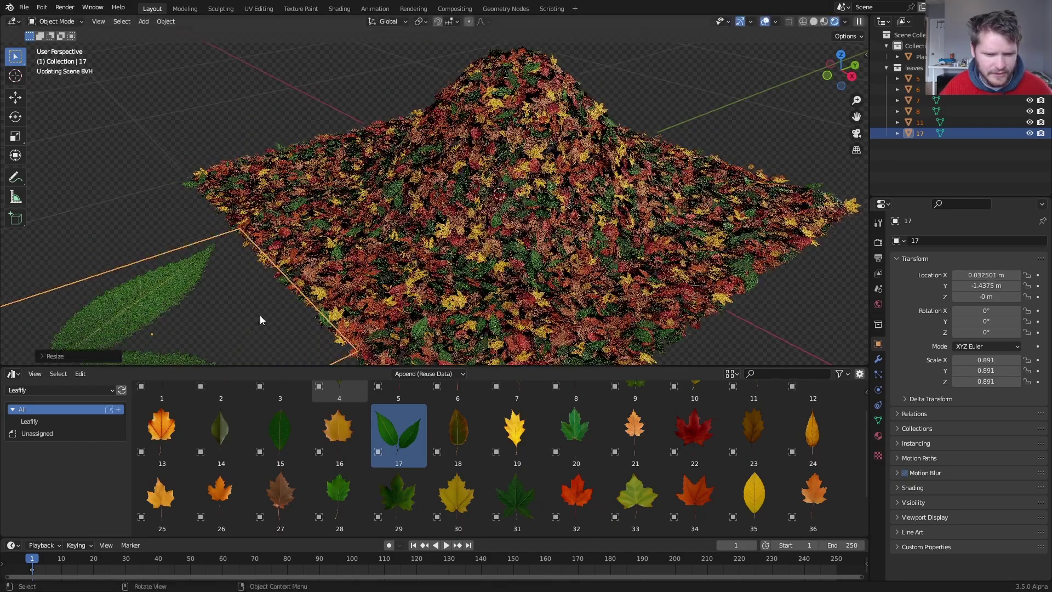
key("Escape")
Scale down the meshes of all source leaves together in Edit Mode in two passes, the second to about 0.6
key("Tab")
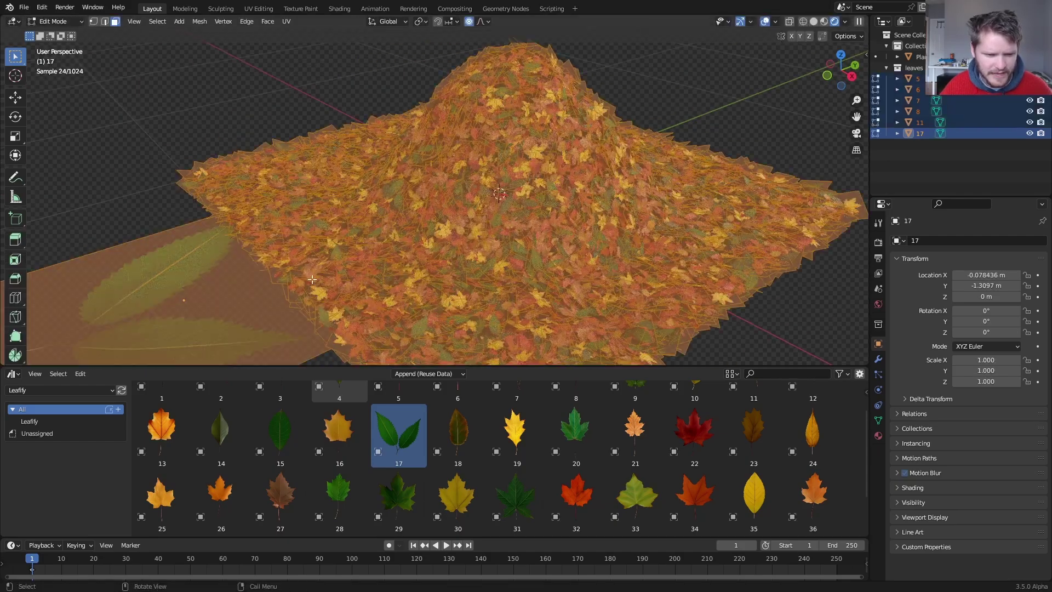
key("s")
left_click(234, 317)
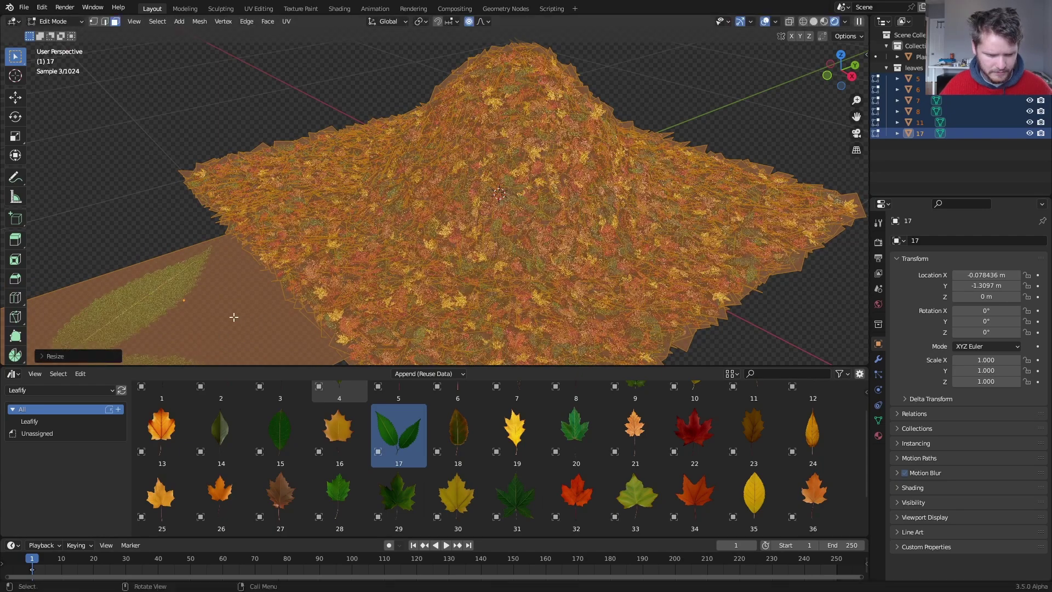
scroll(257, 280, "down", 4)
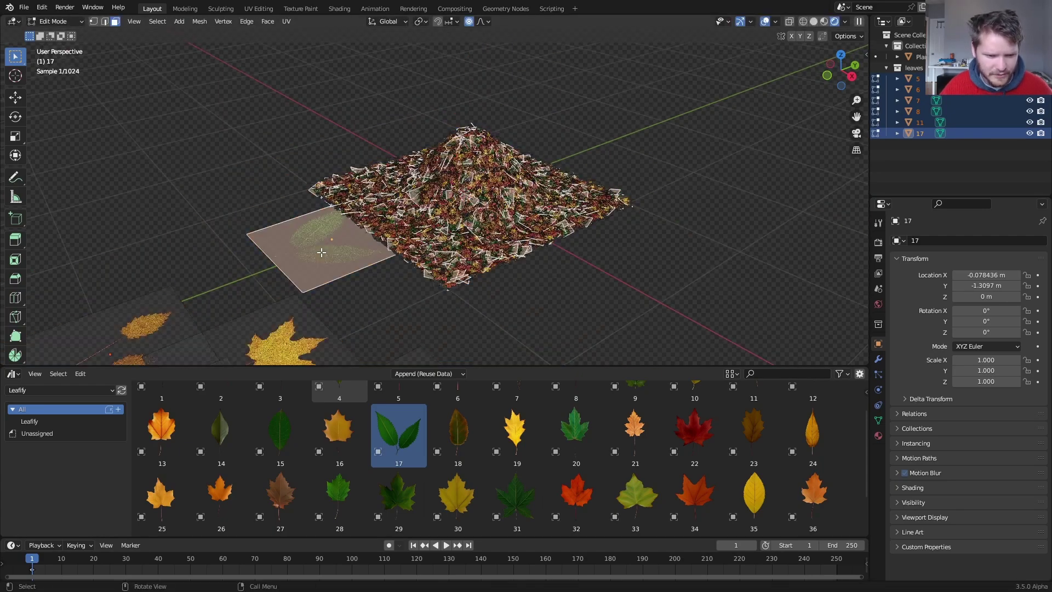
scroll(321, 253, "up", 3)
key("s")
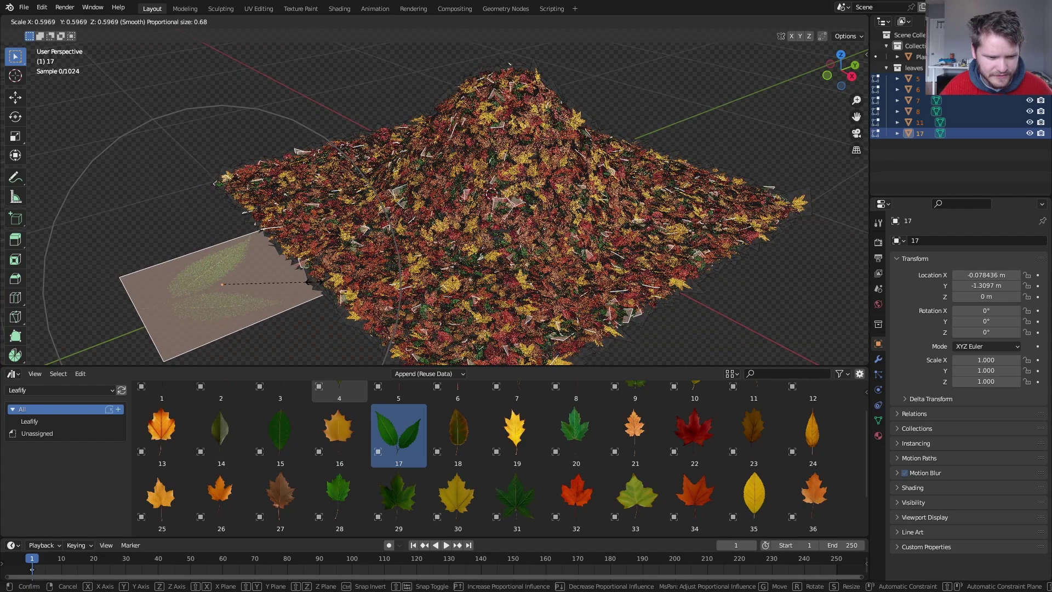
left_click(311, 281)
key("Tab")
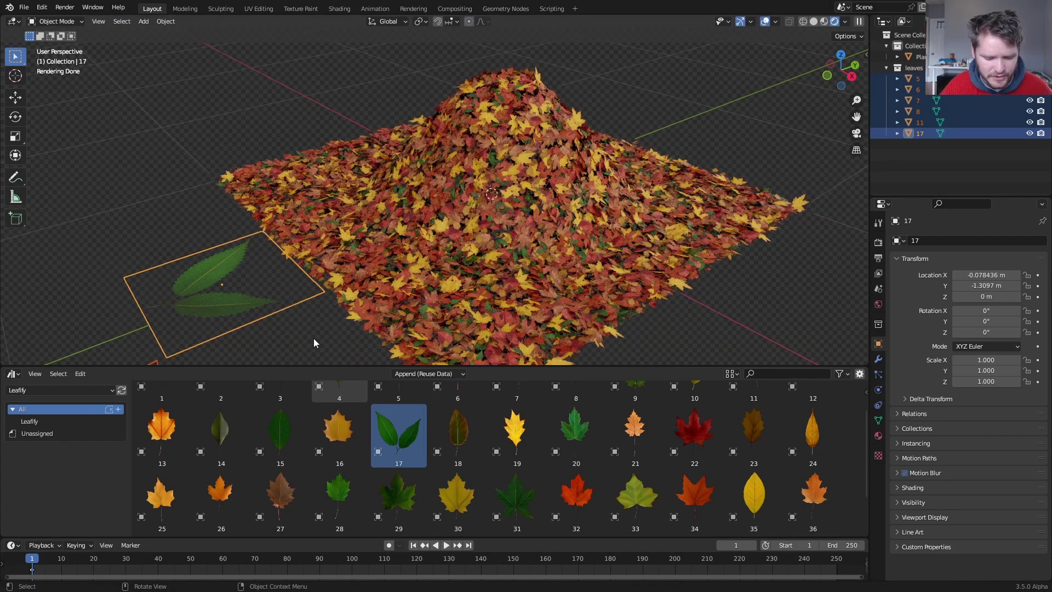
Hide the source leaf objects beside the hill again
key("h")
scroll(316, 294, "down", 8)
scroll(351, 276, "up", 8)
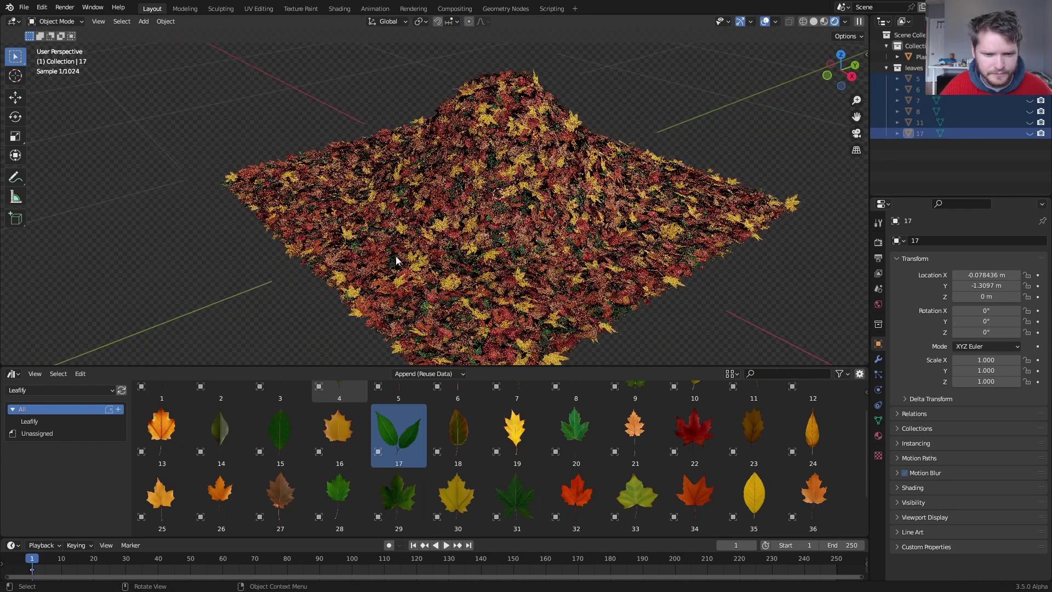
Raise a second mound on the flat part of the plane beside the hill along Z with proportional editing
middle_click_drag(396, 257, 504, 202)
middle_click_drag(449, 184, 466, 210)
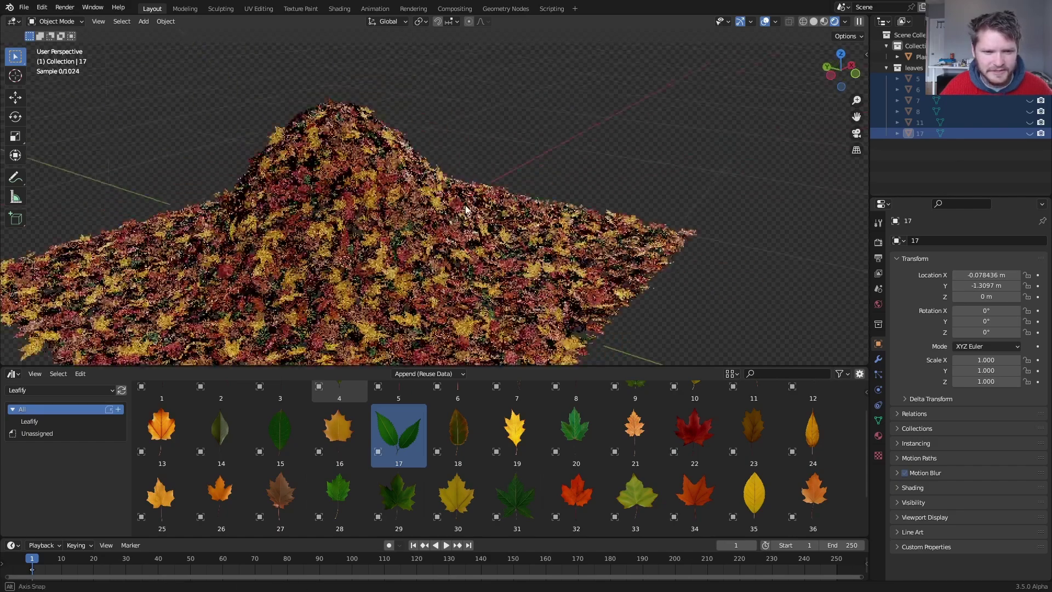
left_click(514, 249)
key("Tab")
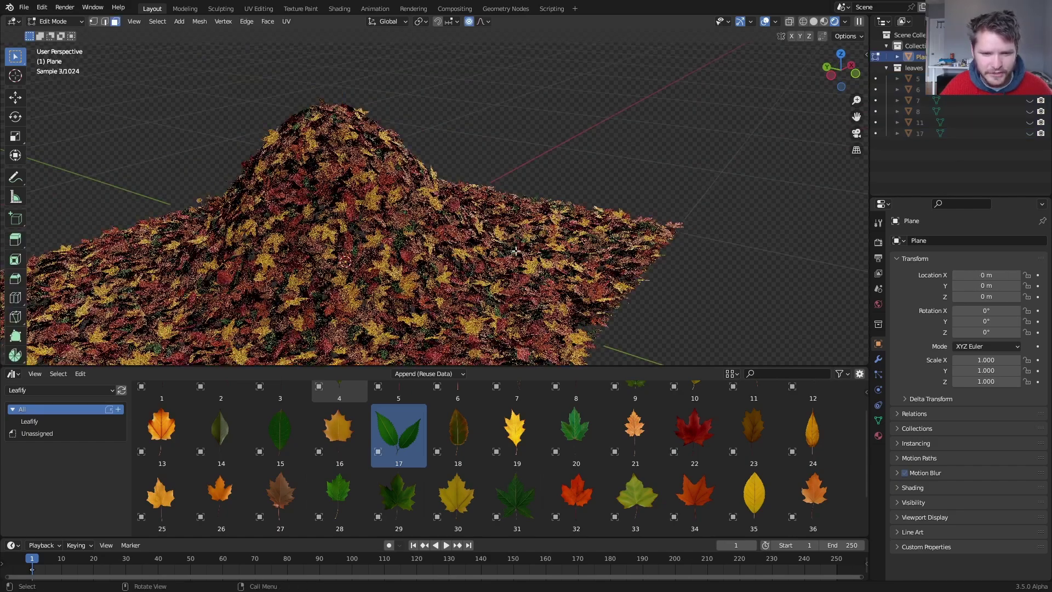
key("g")
key("z")
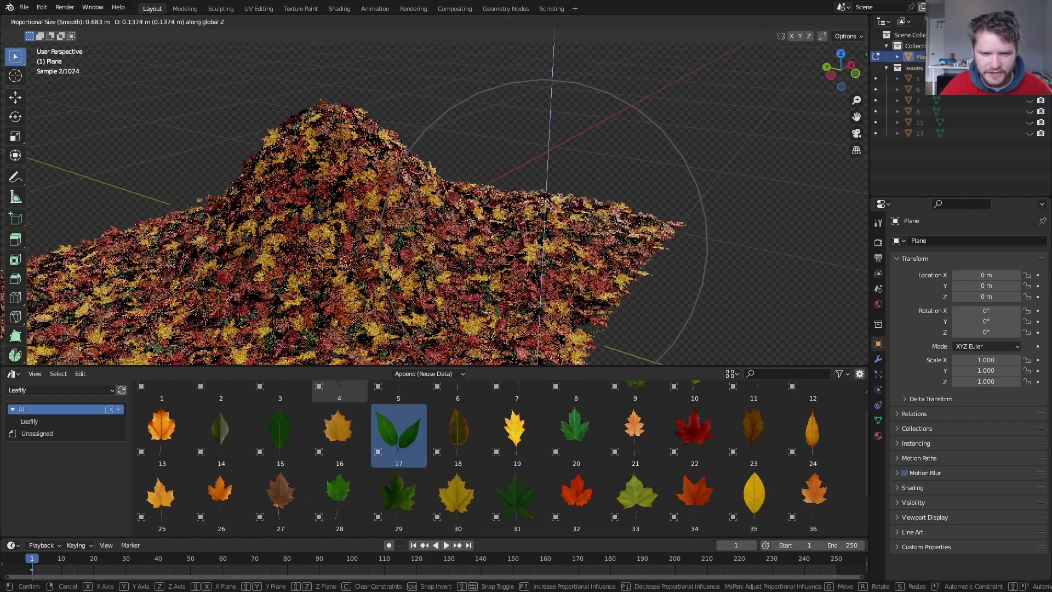
left_click(546, 160)
Reshape two more areas of the plane around the hill by moving them along Z with proportional editing
middle_click_drag(473, 240, 406, 244)
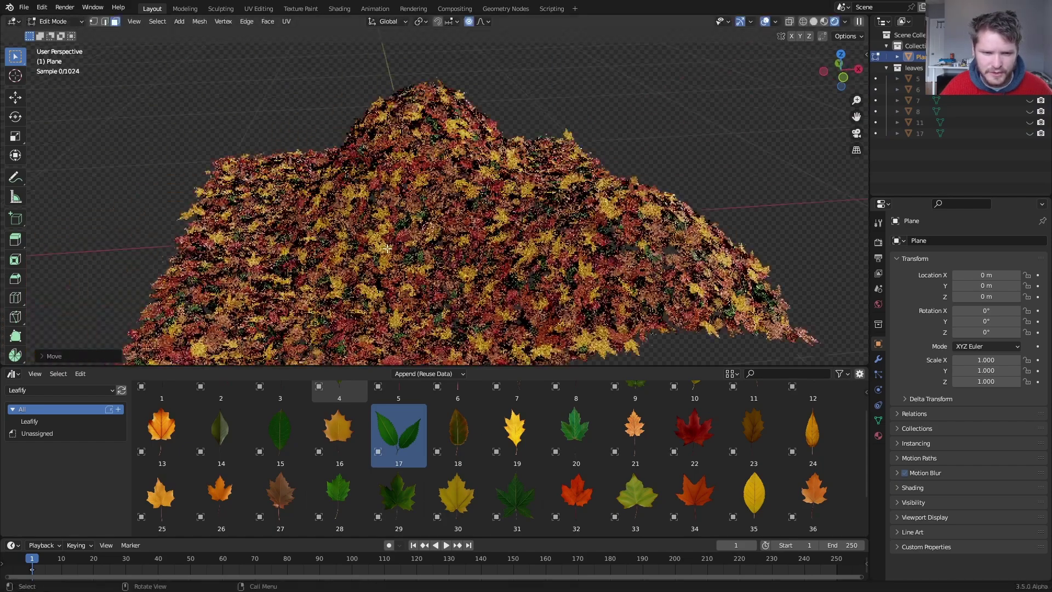
left_click(390, 172)
key("g")
key("z")
left_click(352, 214)
left_click(315, 283)
key("g")
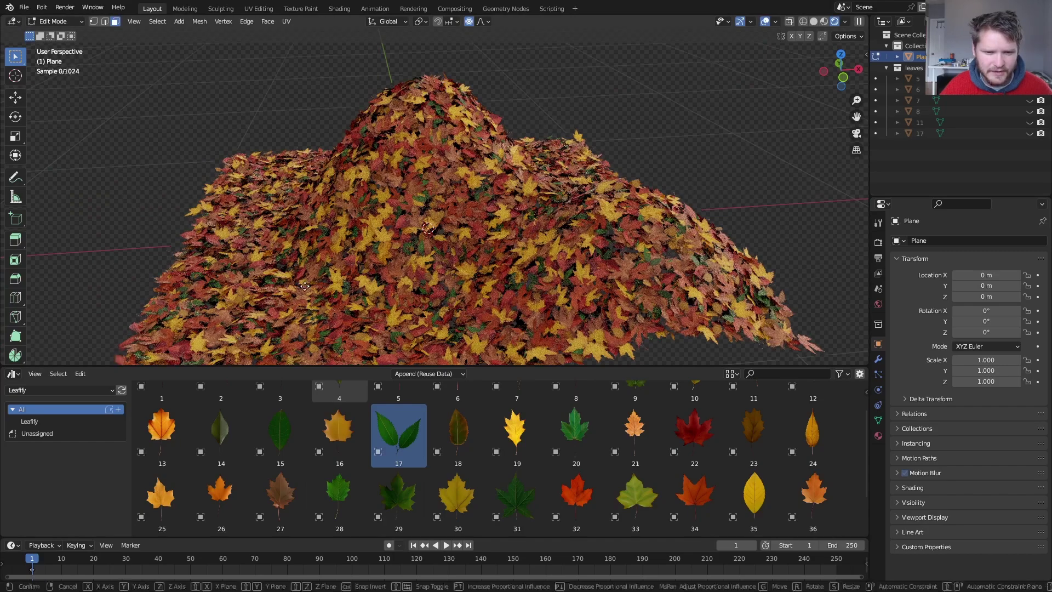
key("z")
left_click(328, 241)
middle_click_drag(392, 221, 332, 222)
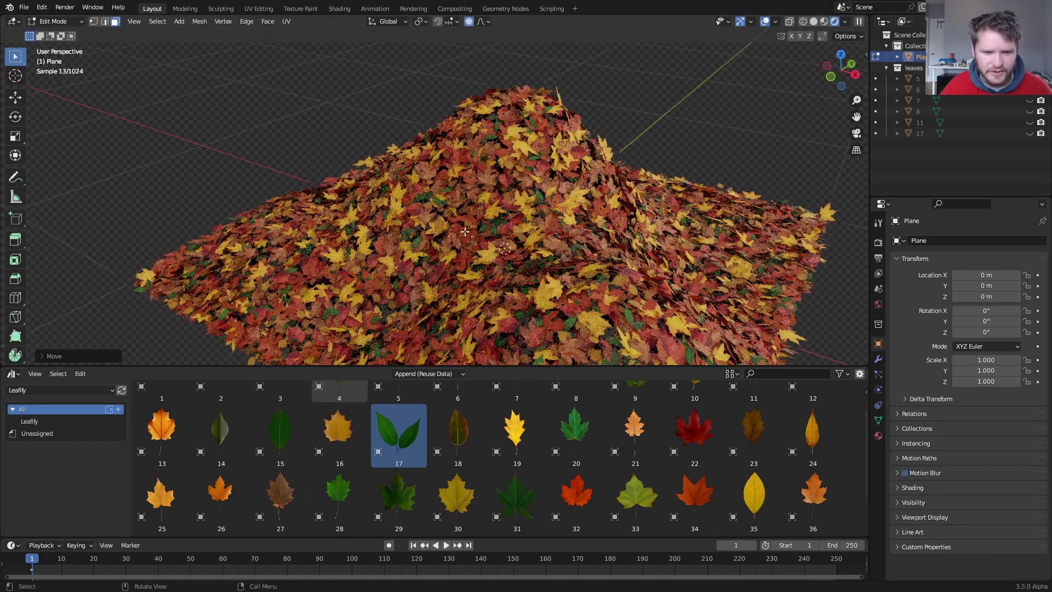
scroll(457, 232, "down", 3)
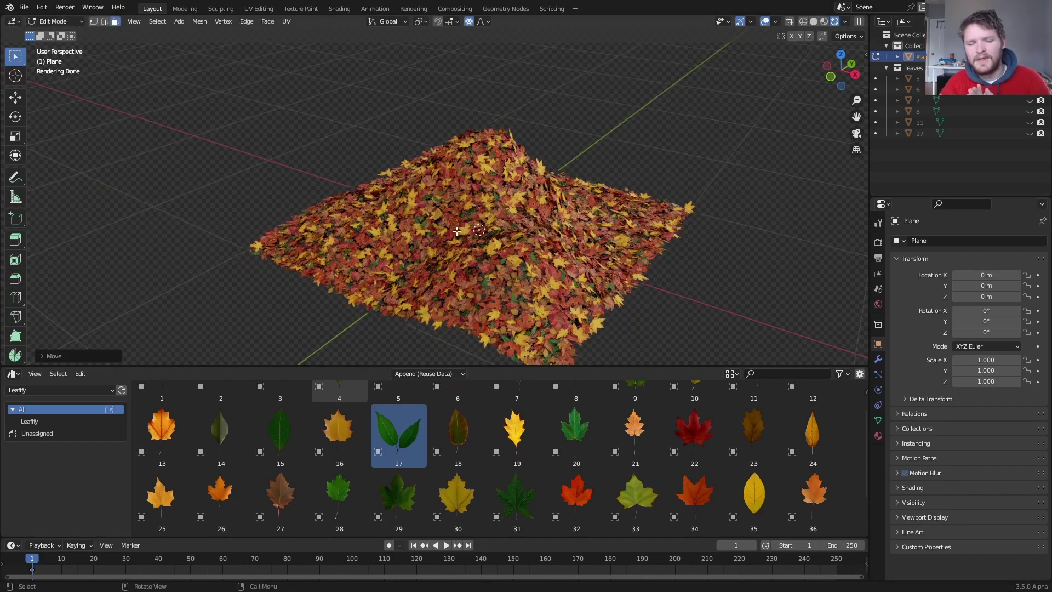